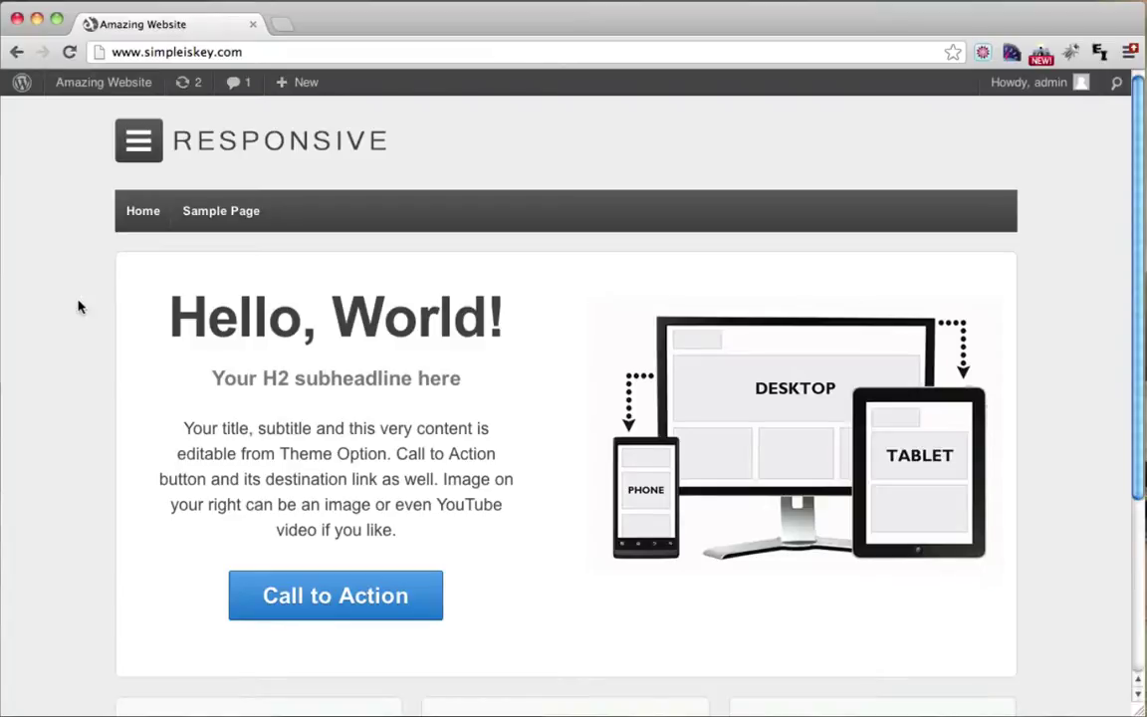
- Go through the Dashboard to the Pages list, which holds only Sample Page, and start a new page
{"action": "mouse_move", "coordinate": [104, 84]}
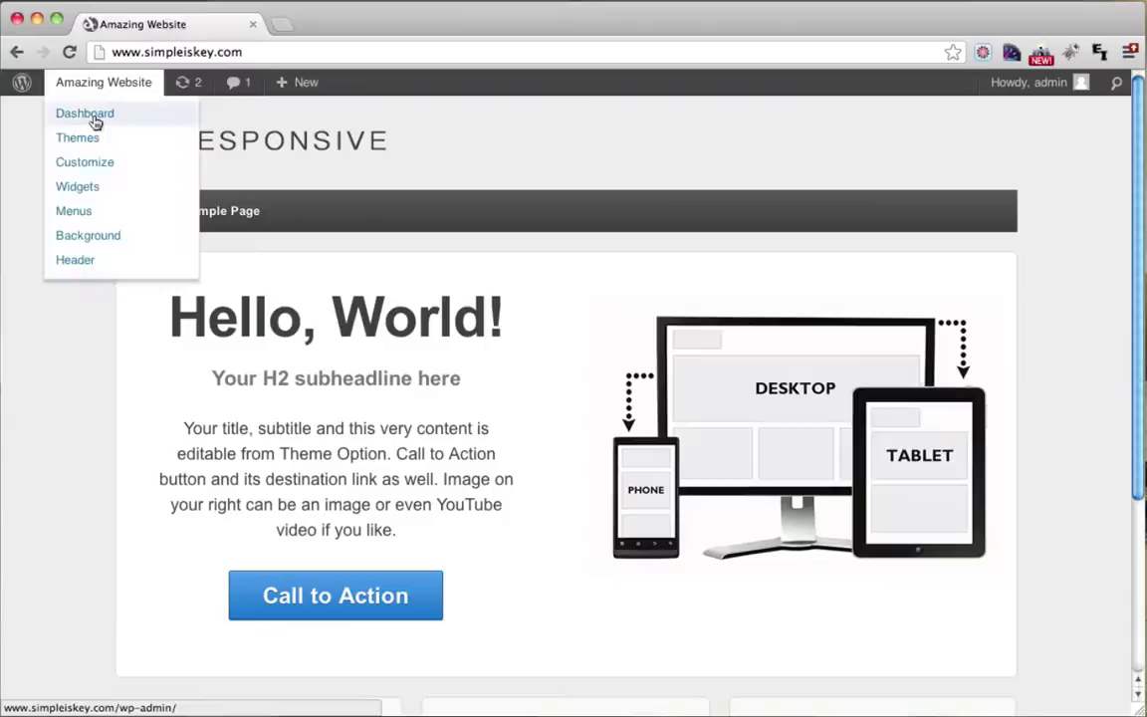
{"action": "left_click", "coordinate": [95, 120]}
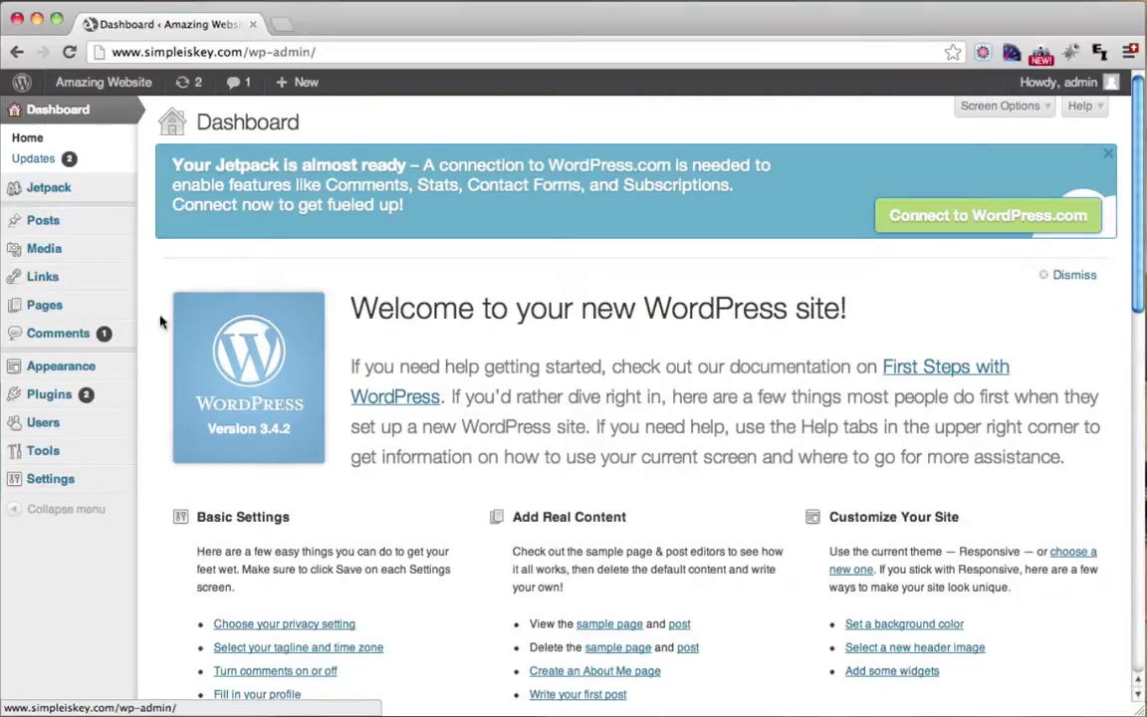
{"action": "mouse_move", "coordinate": [63, 314]}
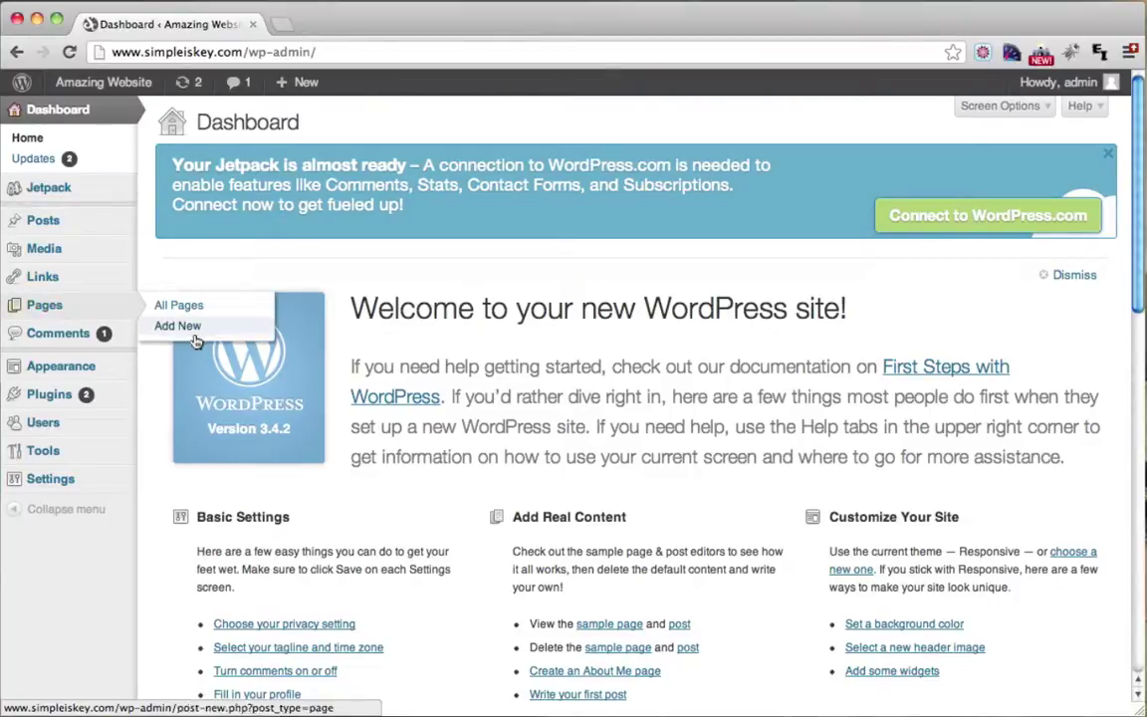
{"action": "left_click", "coordinate": [57, 313]}
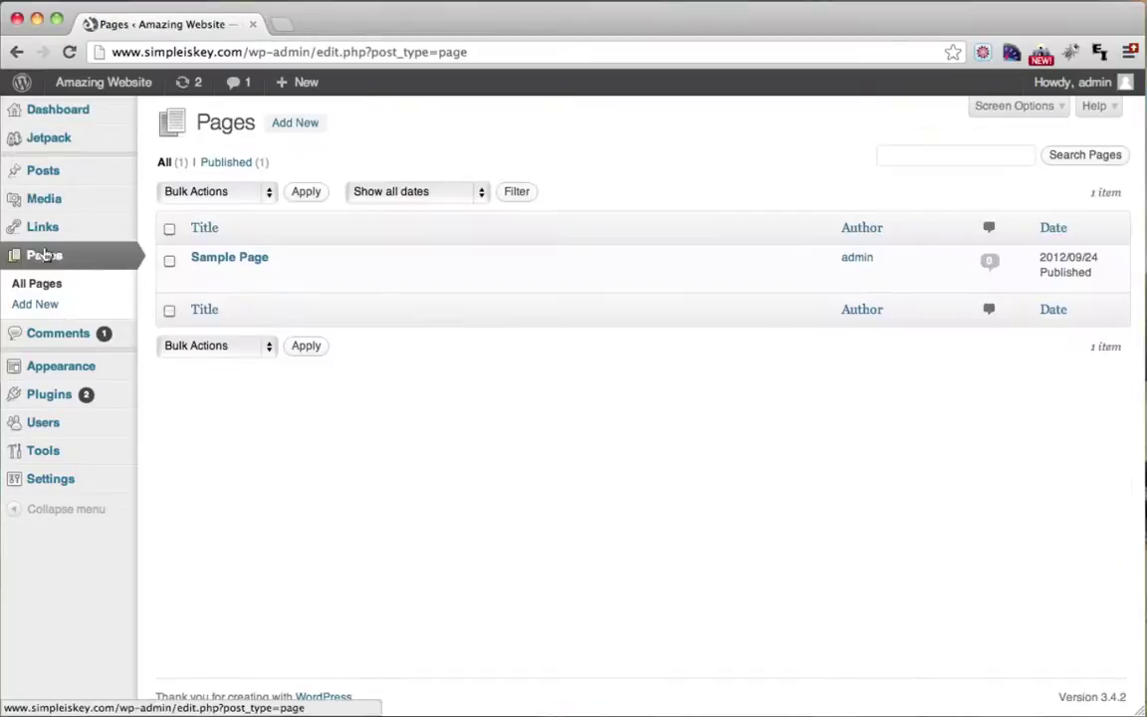
{"action": "left_click", "coordinate": [296, 123]}
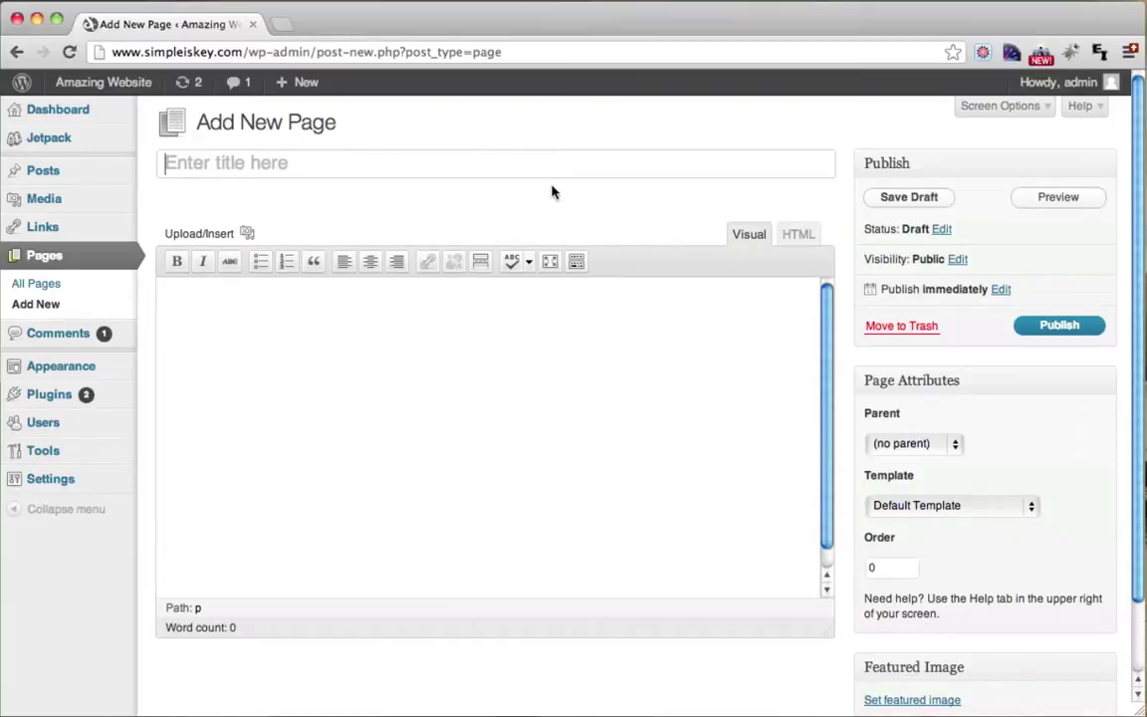
- Title the new page 'About', paste a Lorem ipsum paragraph as its body, and publish it
{"action": "left_click", "coordinate": [351, 199]}
{"action": "type", "text": "About"}
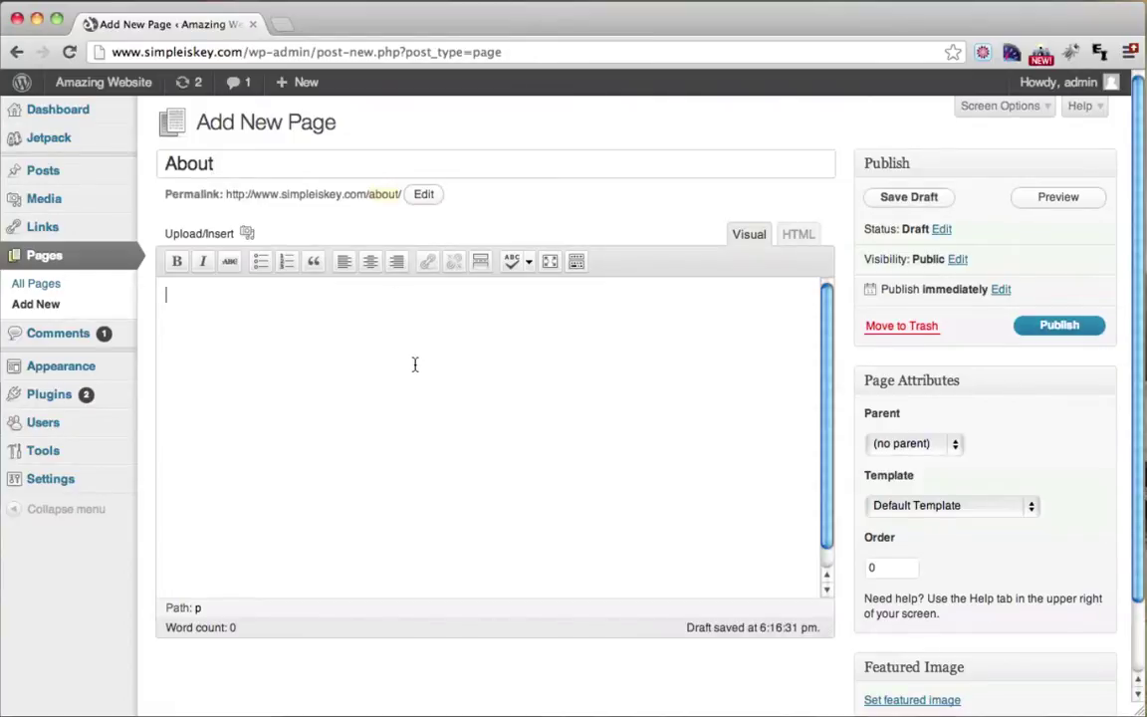
{"action": "left_click", "coordinate": [799, 237]}
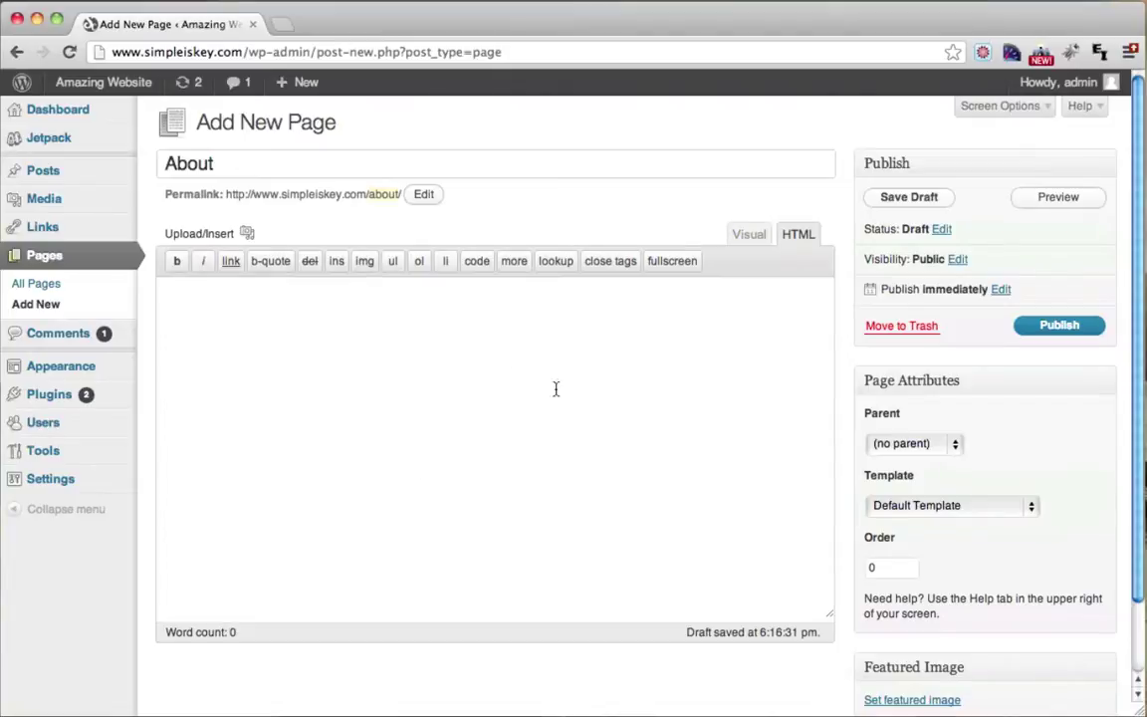
{"action": "left_click", "coordinate": [749, 235]}
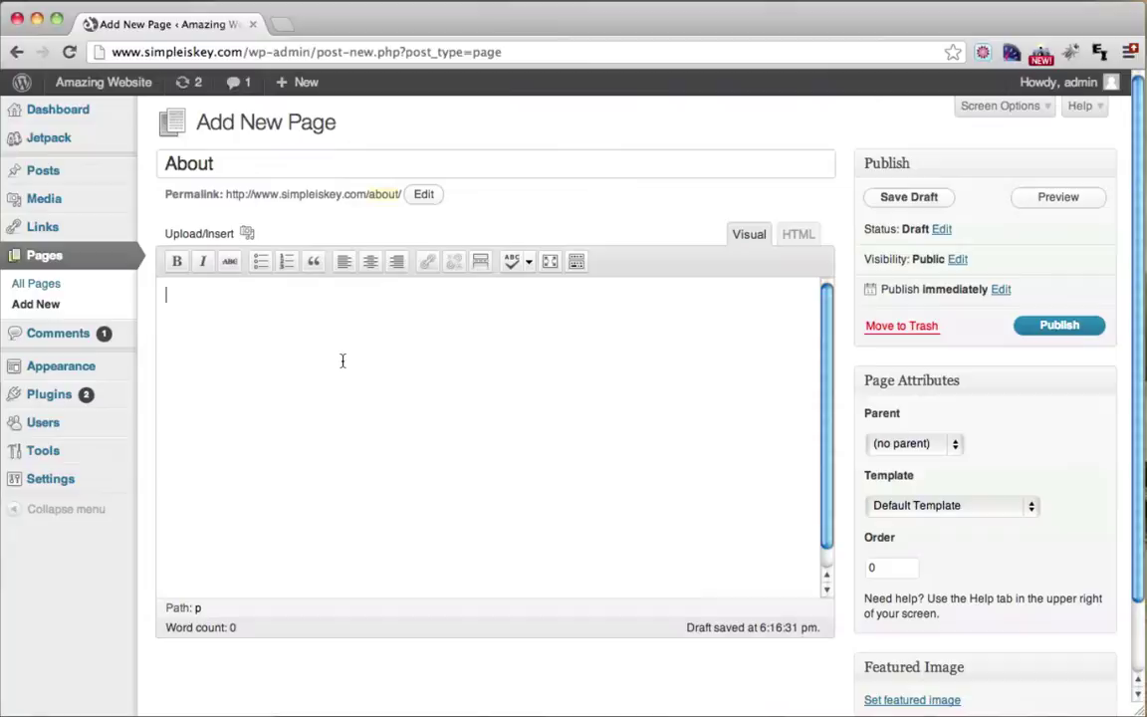
{"action": "type", "text": "Lorem ipsum dolor sit amet, consectetur adipisicing elit, sed do eiusmod tempor incididunt ut labore et dolore magna aliqua. Ut enim ad minim veniam, quis nostrud exercitation ullamco laboris nisi ut aliquip ex ea commodo consequat. Duis aute irure dolor in reprehenderit in voluptate velit esse cillum dolore eu fugiat nulla pariatur. Excepteur sint occaecat cupidatat non proident, sunt in culpa qui officia deserunt mollit anim id est laborum."}
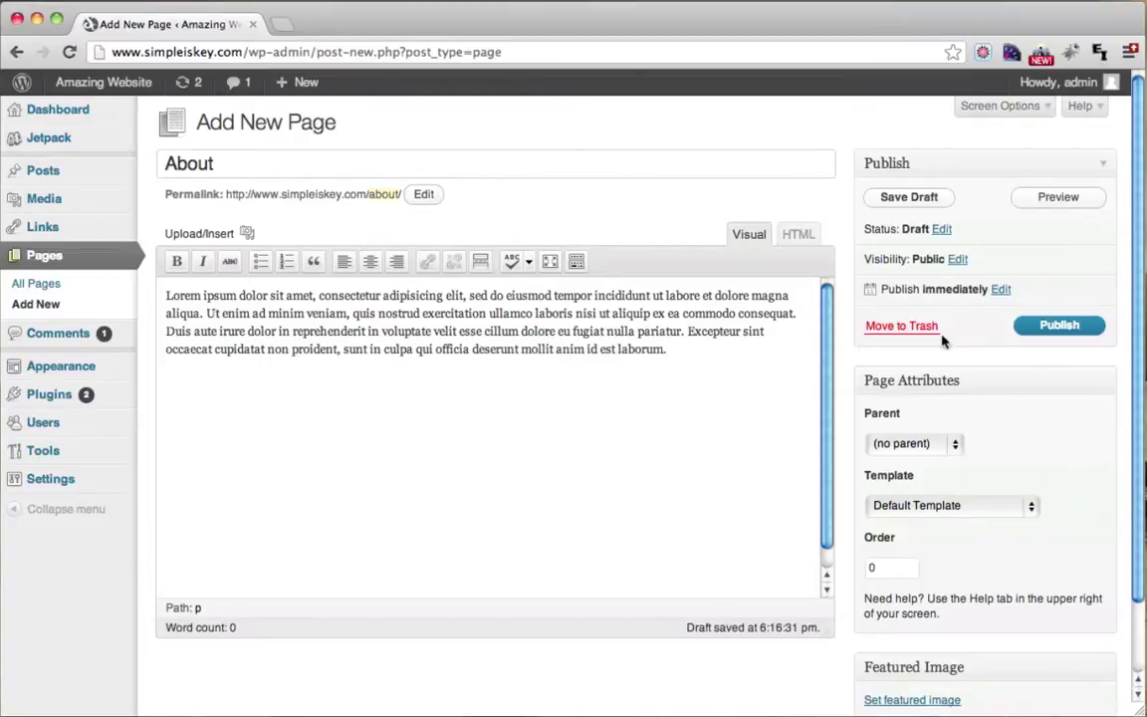
{"action": "left_click", "coordinate": [1039, 329]}
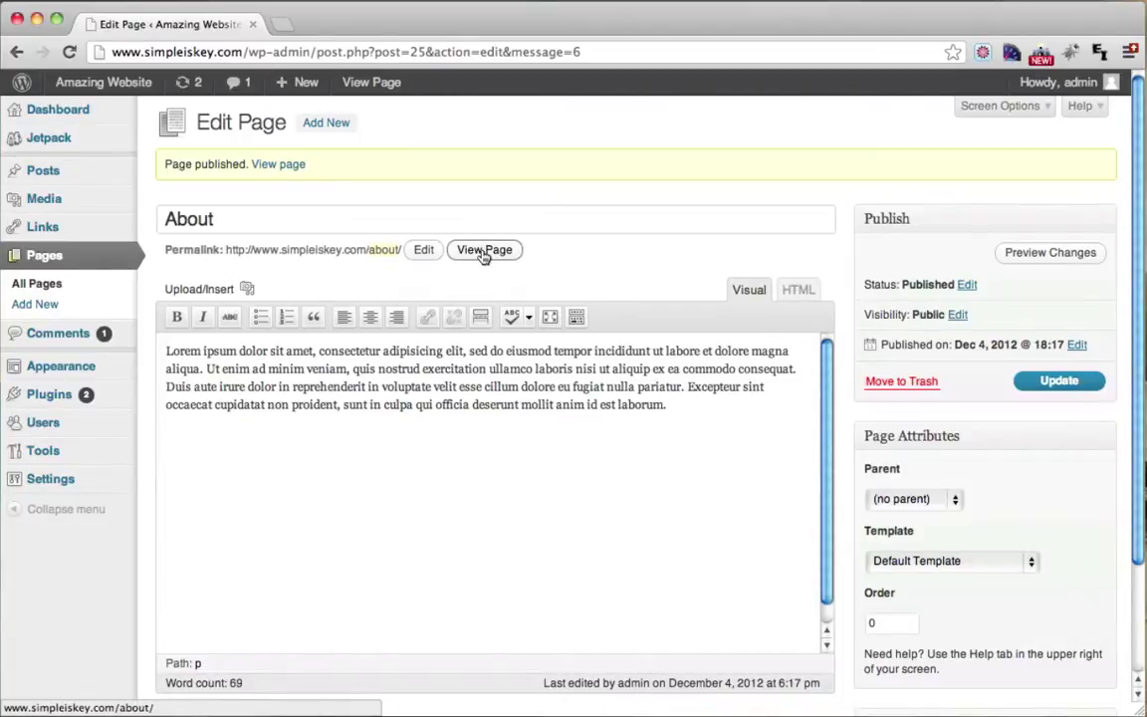
{"action": "left_click", "coordinate": [484, 250]}
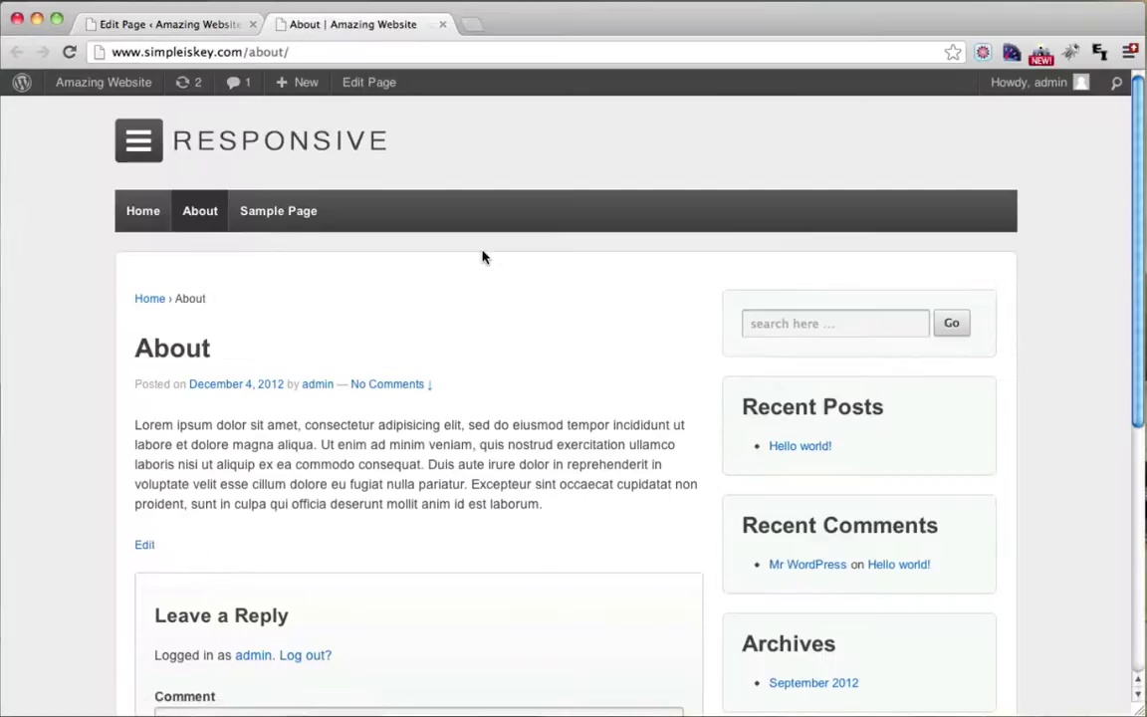
{"action": "scroll", "coordinate": [678, 279], "scroll_direction": "down", "scroll_amount": 2}
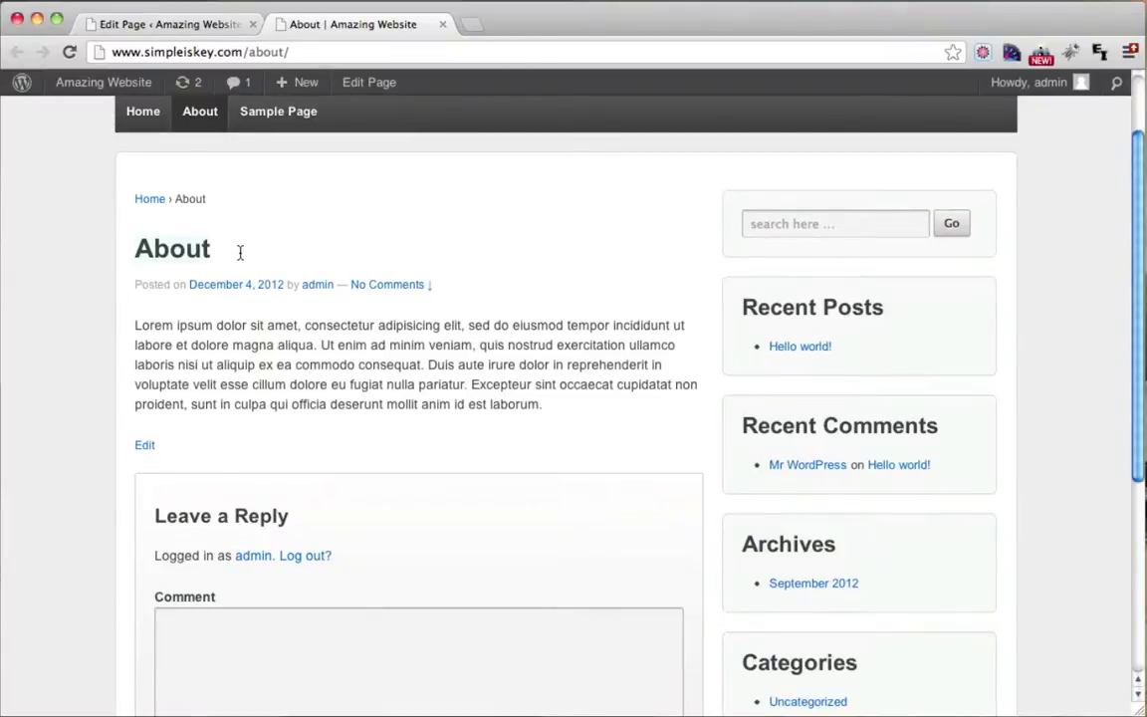
{"action": "scroll", "coordinate": [240, 252], "scroll_direction": "up", "scroll_amount": 2}
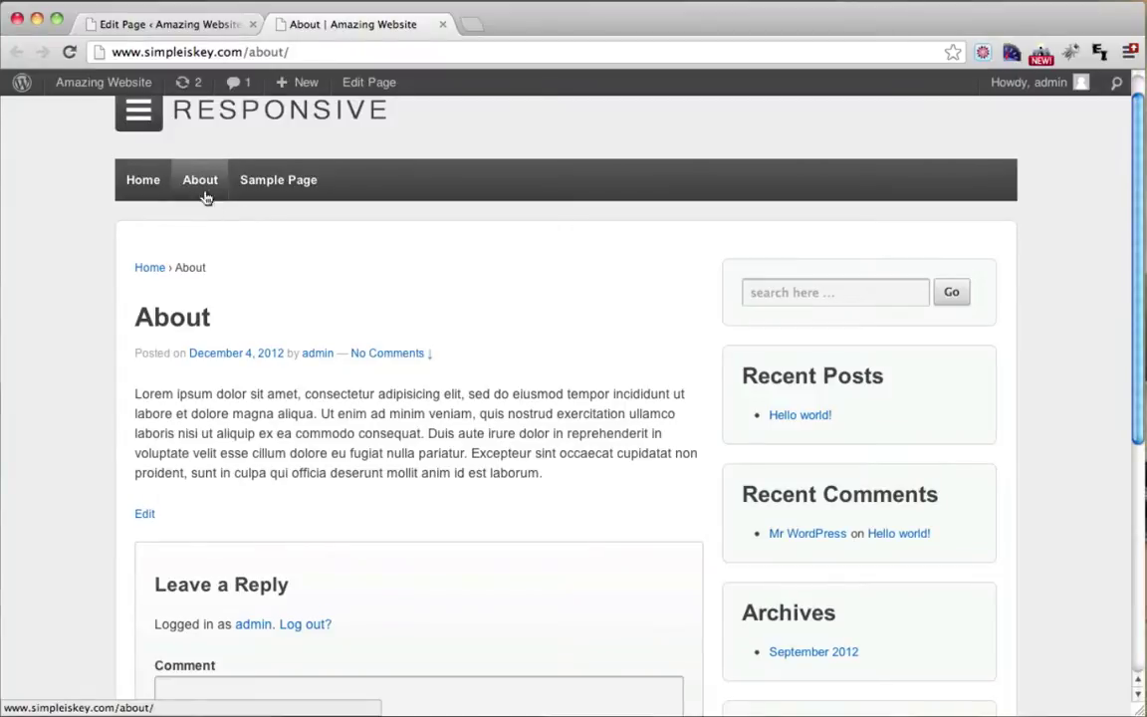
{"action": "scroll", "coordinate": [269, 269], "scroll_direction": "down", "scroll_amount": 1}
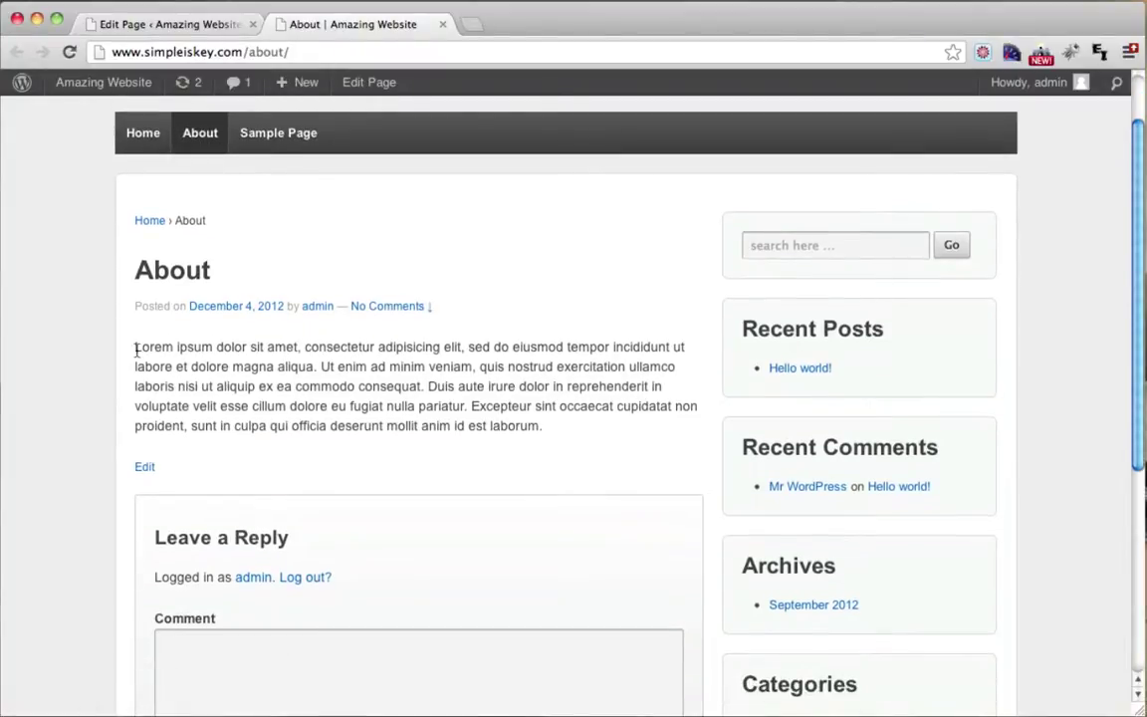
{"action": "left_click_drag", "start_coordinate": [134, 349], "coordinate": [402, 402]}
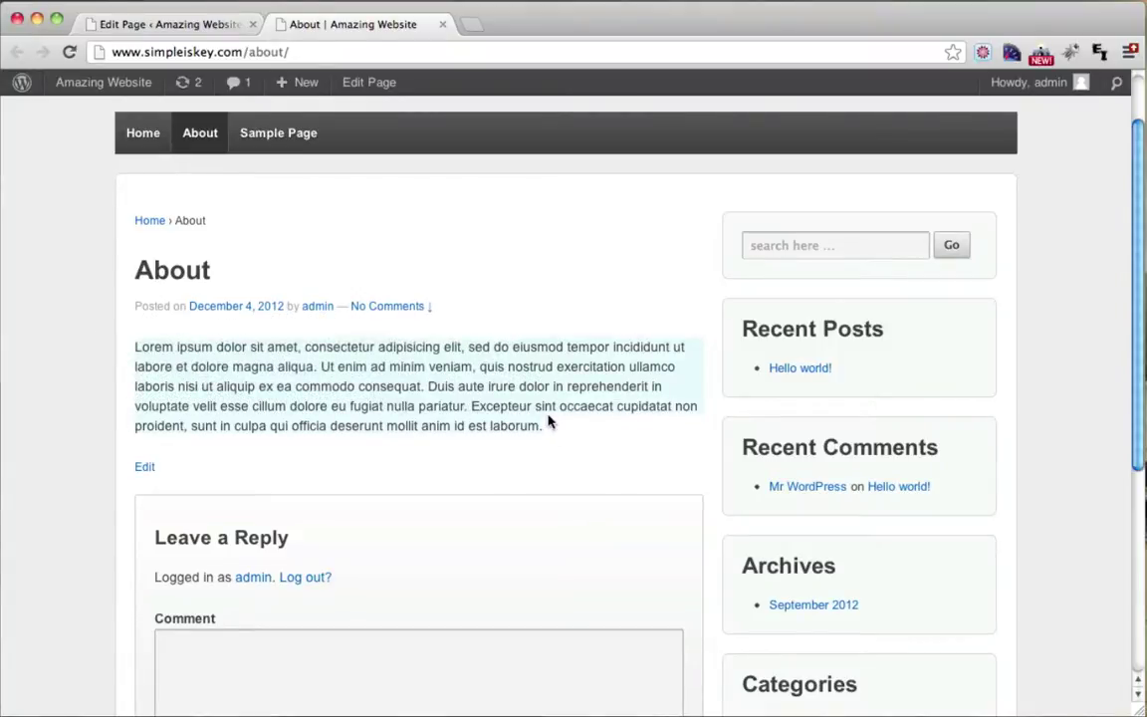
{"action": "left_click", "coordinate": [569, 441]}
{"action": "key", "text": "super+r"}
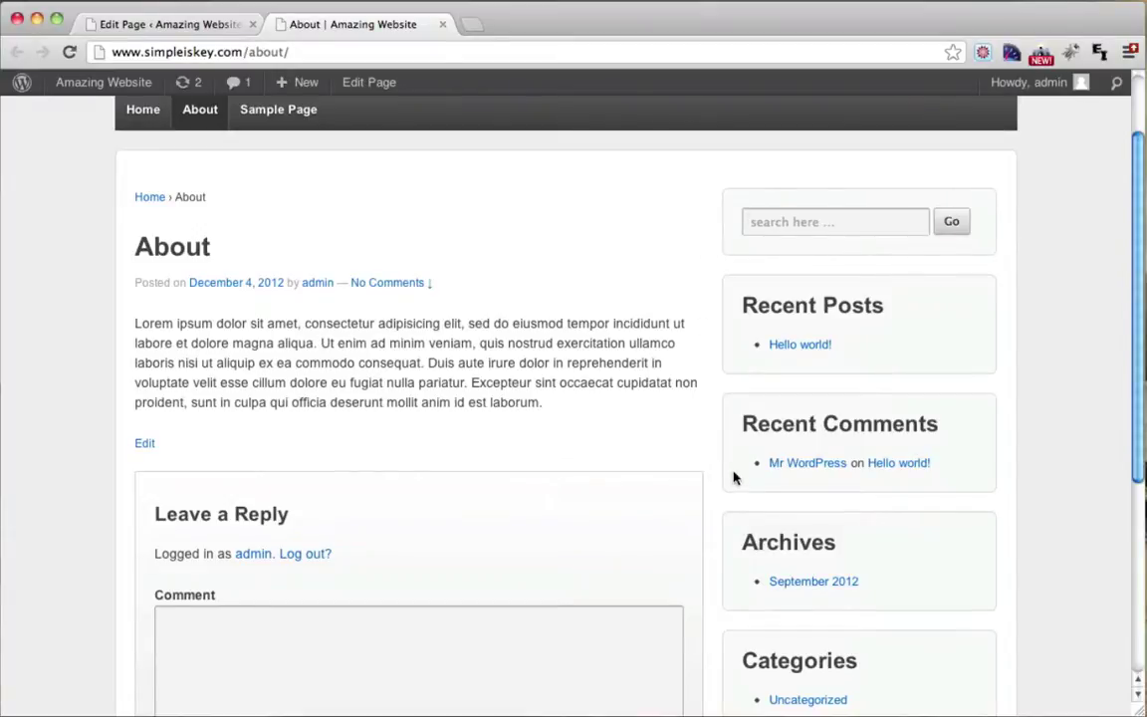
{"action": "scroll", "coordinate": [498, 450], "scroll_direction": "up", "scroll_amount": 2}
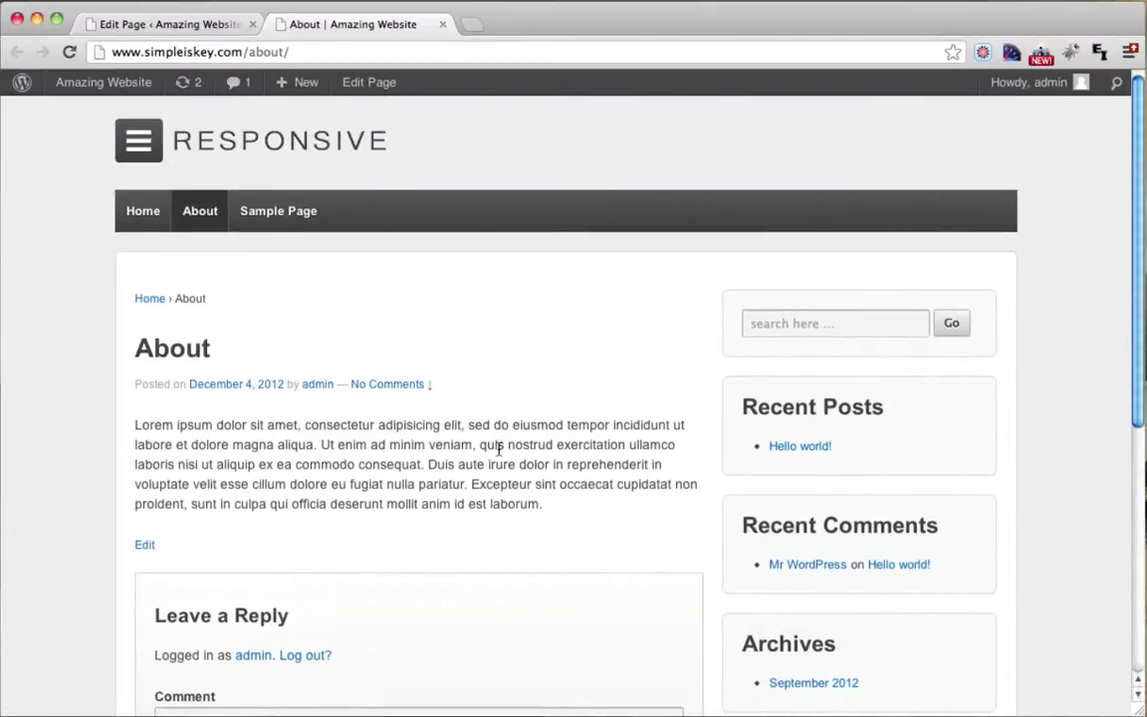
{"action": "left_click", "coordinate": [442, 25]}
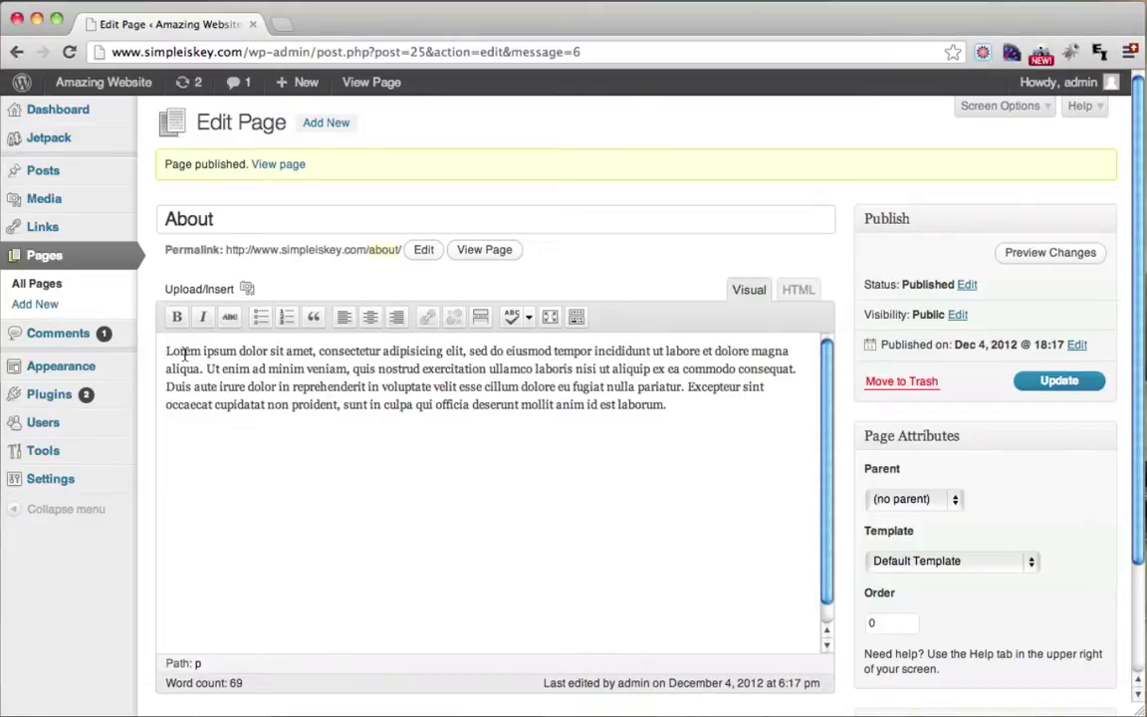
- Bold 'consectetur' and turn the Excepteur sentence into its own block-quoted paragraph
{"action": "double_click", "coordinate": [348, 350]}
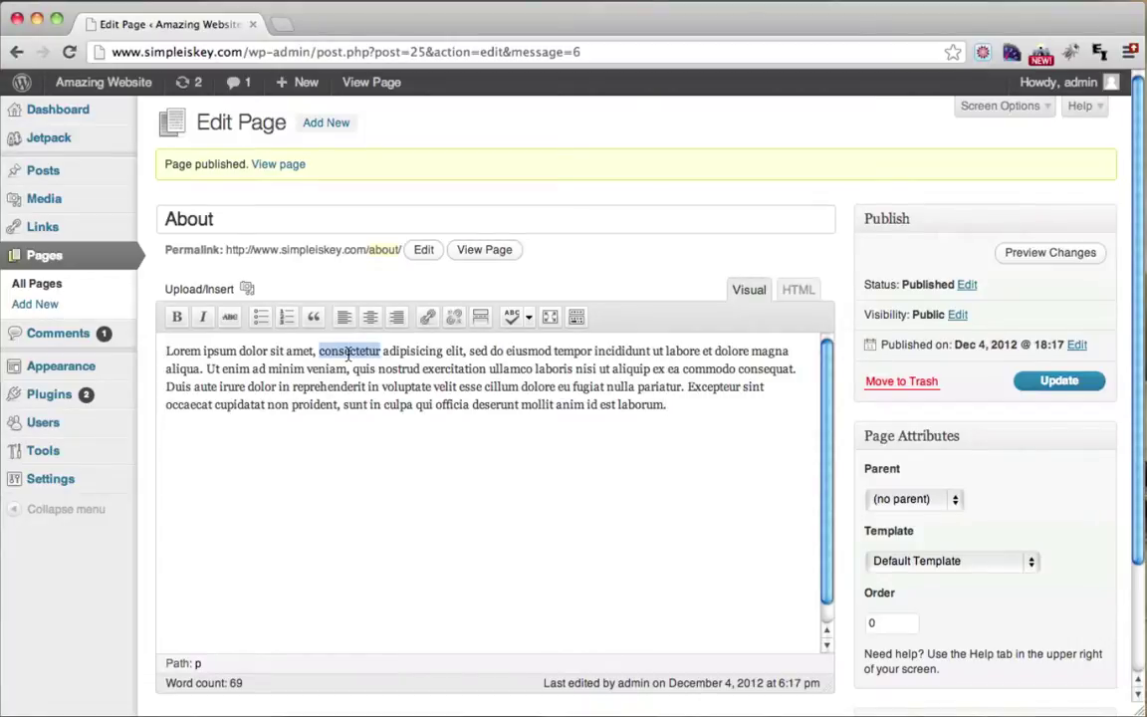
{"action": "left_click", "coordinate": [178, 317]}
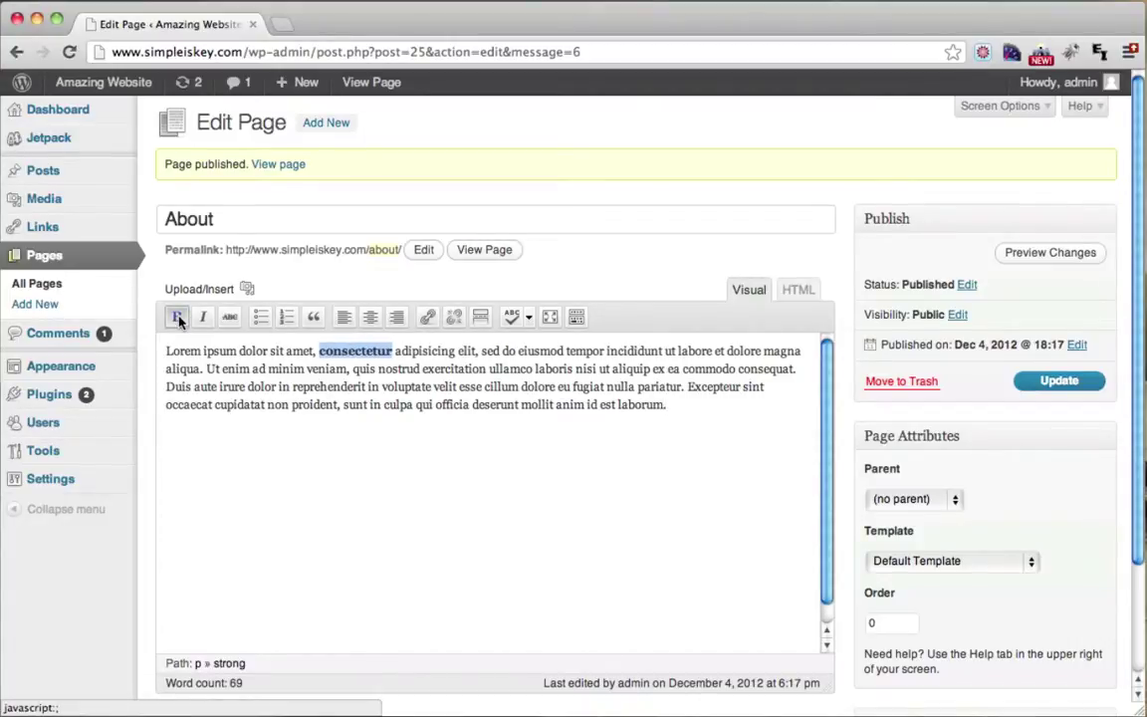
{"action": "left_click", "coordinate": [686, 389]}
{"action": "key", "text": "Return"}
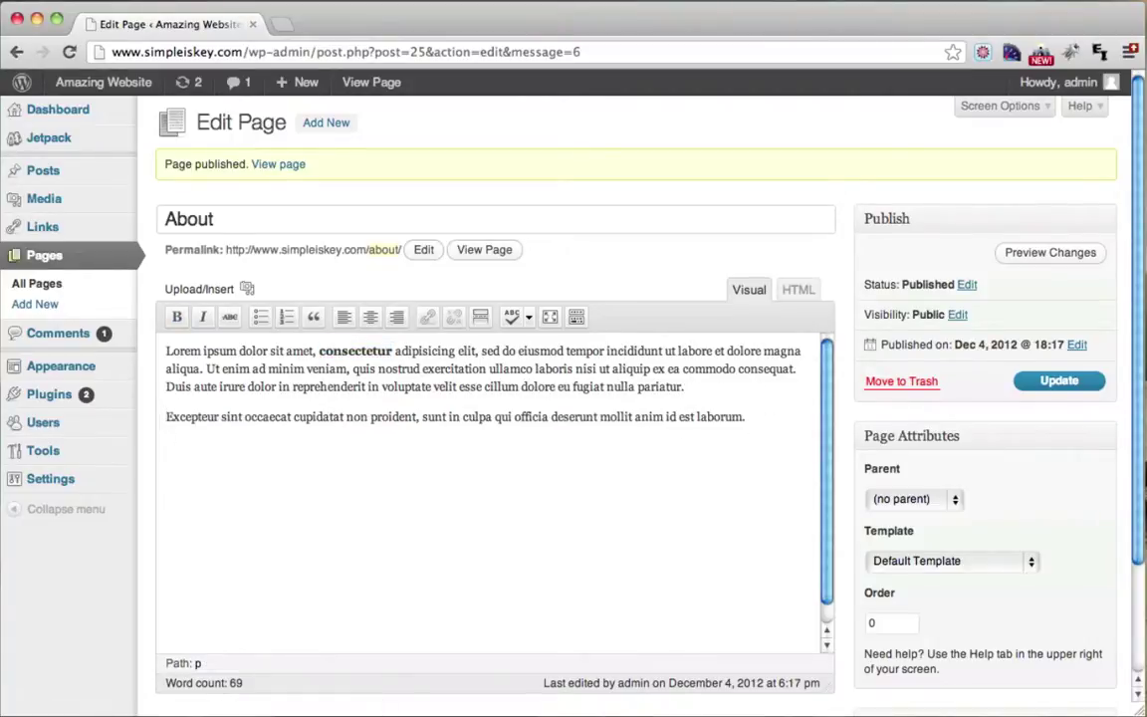
{"action": "left_click_drag", "start_coordinate": [747, 418], "coordinate": [153, 422]}
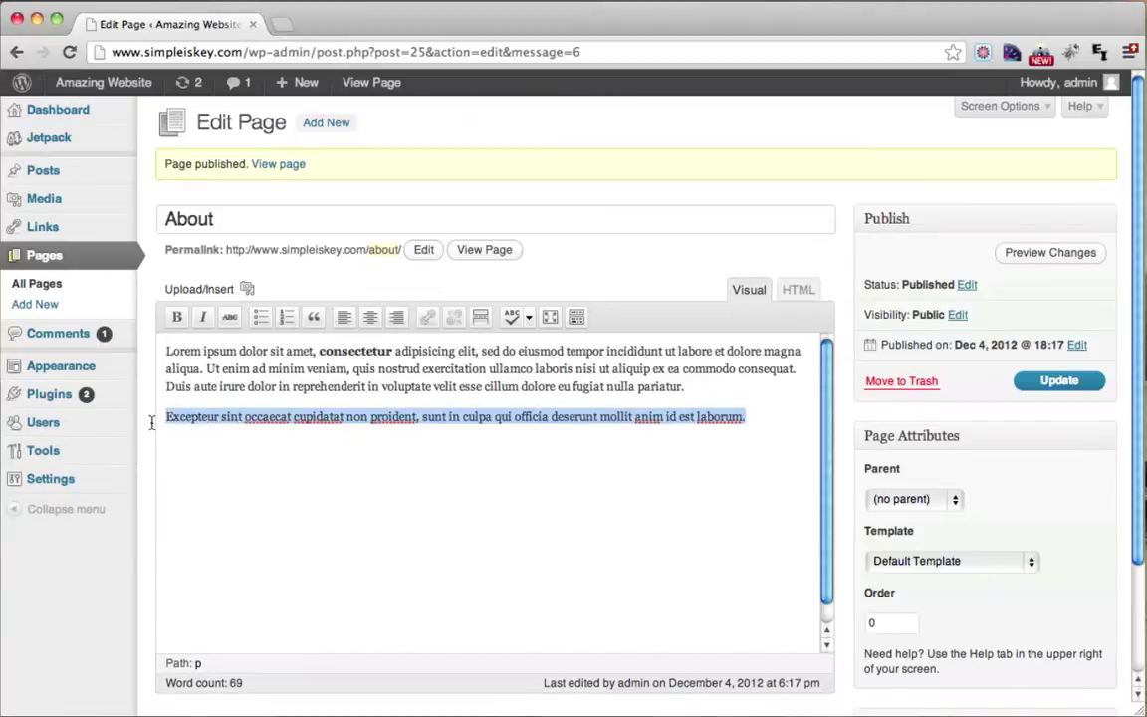
{"action": "left_click", "coordinate": [315, 317]}
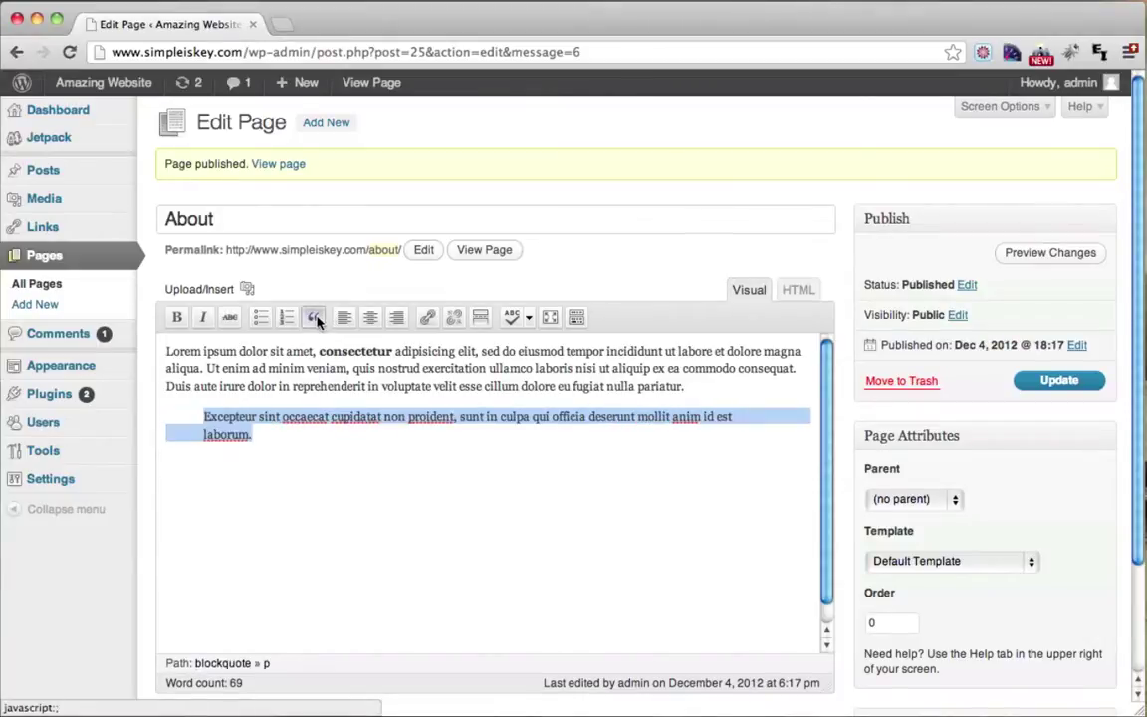
{"action": "left_click", "coordinate": [320, 481]}
{"action": "key", "text": "Return"}
{"action": "key", "text": "Return"}
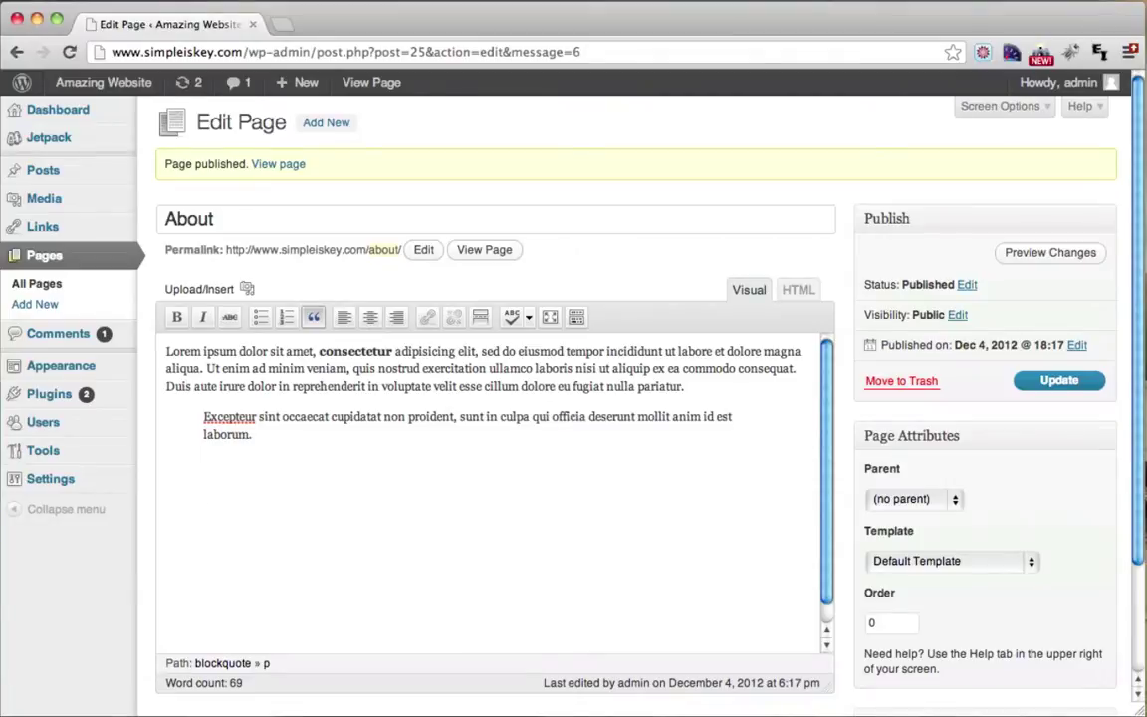
{"action": "key", "text": "BackSpace"}
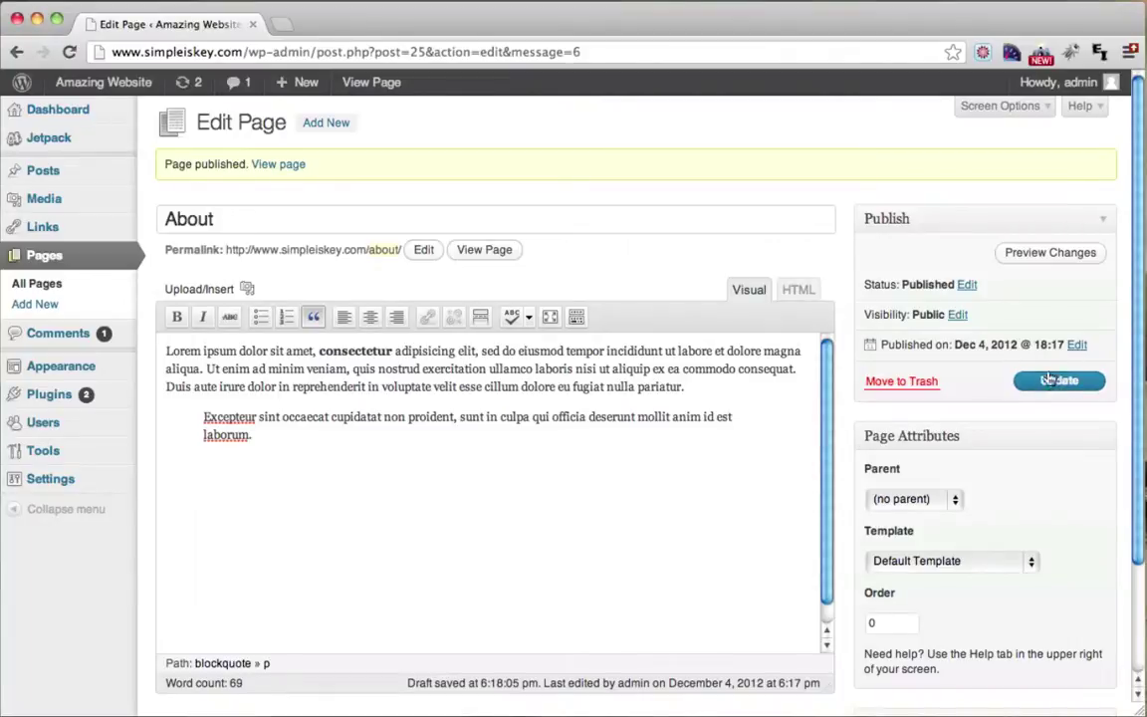
- Update the About page and view the live result
{"action": "left_click", "coordinate": [1044, 384]}
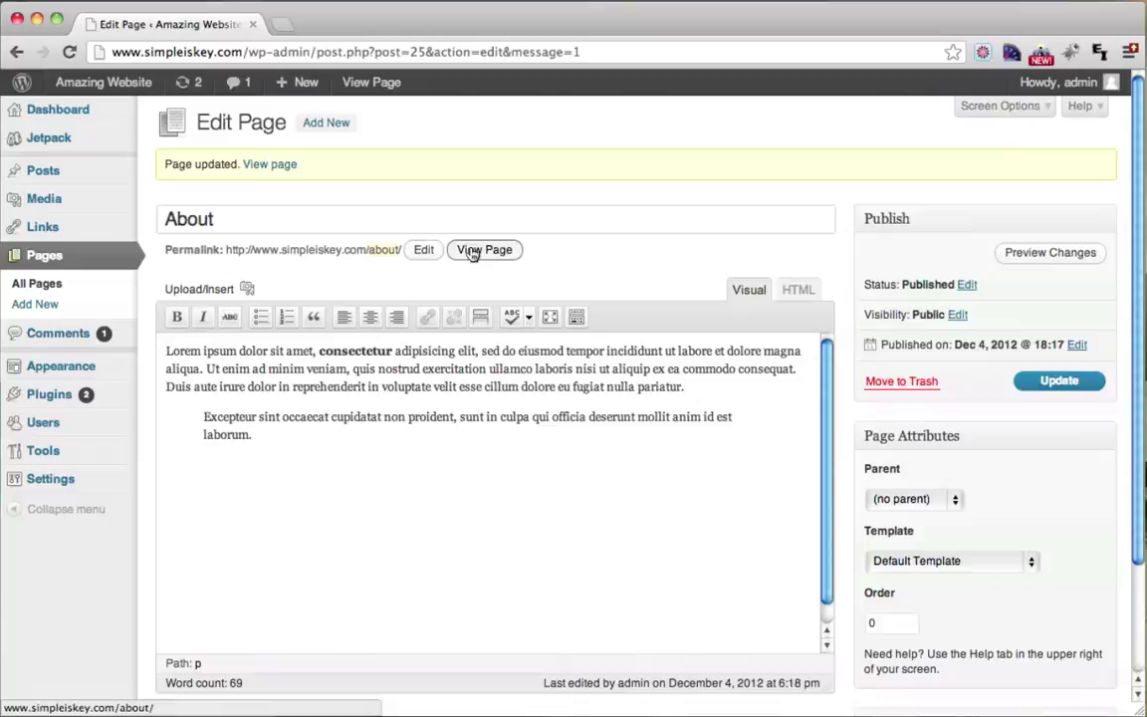
{"action": "left_click", "coordinate": [473, 252]}
{"action": "scroll", "coordinate": [472, 256], "scroll_direction": "down", "scroll_amount": 3}
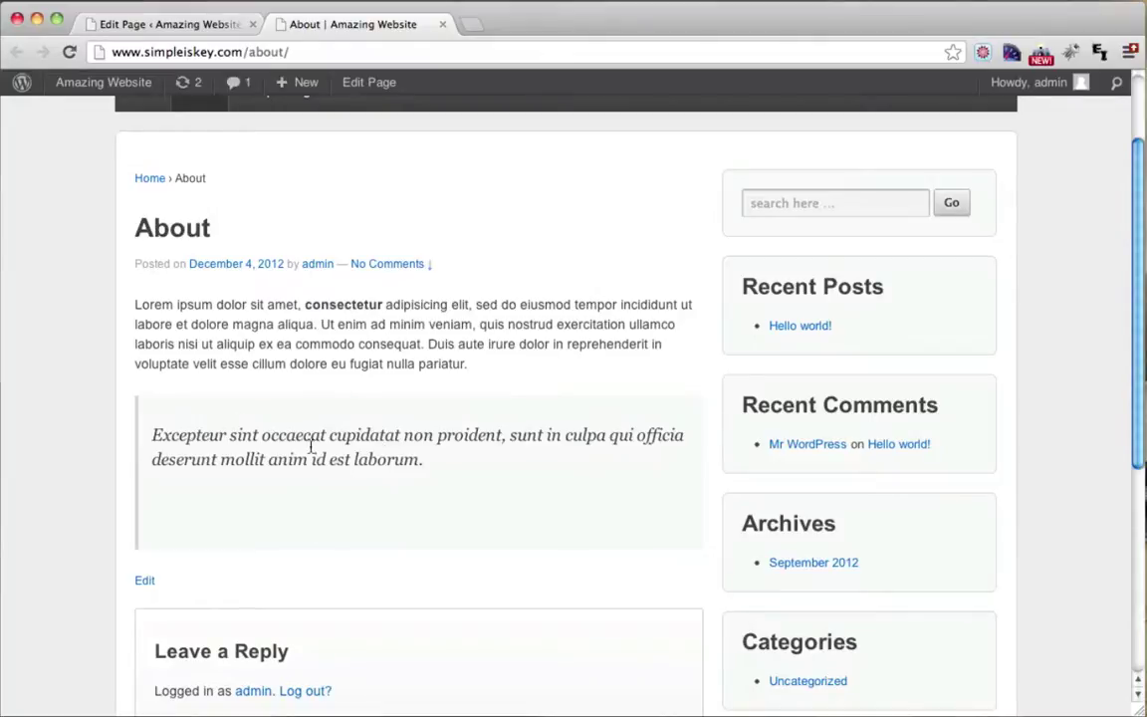
- Replace the quote with a pasted Lorem ipsum paragraph and delete the blank lines between paragraphs
{"action": "left_click", "coordinate": [238, 31]}
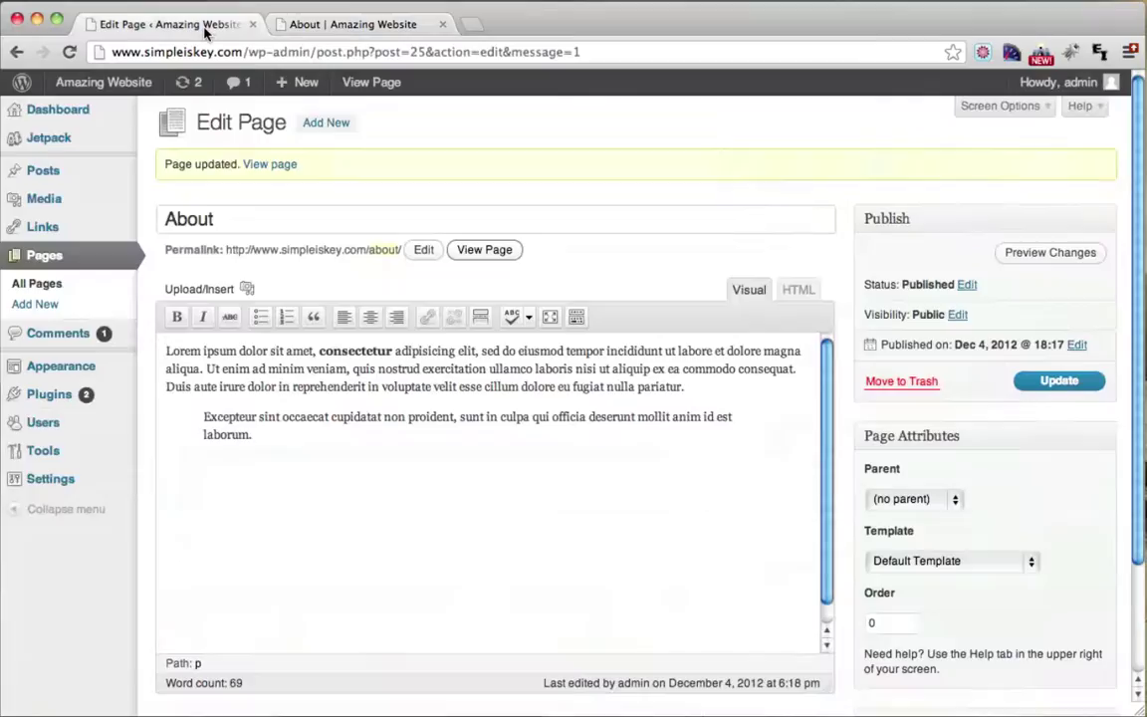
{"action": "left_click_drag", "start_coordinate": [456, 497], "coordinate": [174, 404]}
{"action": "key", "text": "BackSpace"}
{"action": "key", "text": "BackSpace"}
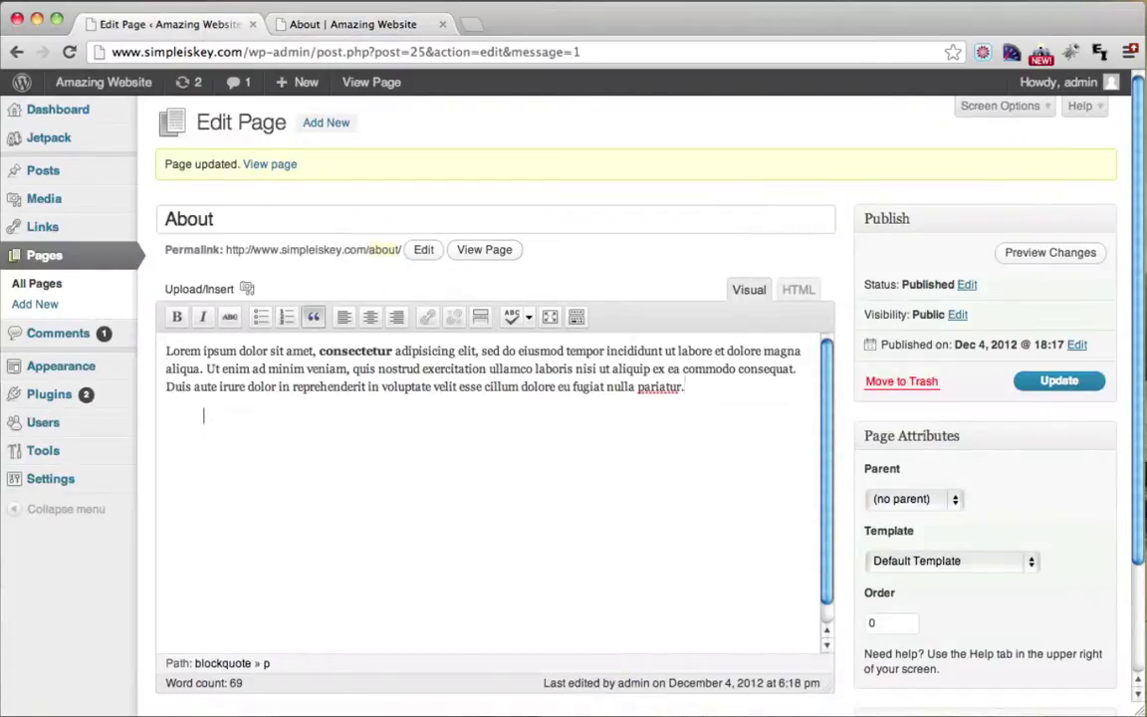
{"action": "type", "text": "Lorem ipsum dolor sit amet, consectetur adipisicing elit, sed do eiusmod tempor incididunt ut labore et dolore magna aliqua. Ut enim ad minim veniam, quis nostrud exercitation ullamco laboris nisi ut aliquip ex ea commodo consequat. Duis aute irure dolor in reprehenderit in voluptate velit esse cillum dolore eu fugiat nulla pariatur. Excepteur sint occaecat cupidatat non proident, sunt in culpa qui officia deserunt mollit anim id est laborum."}
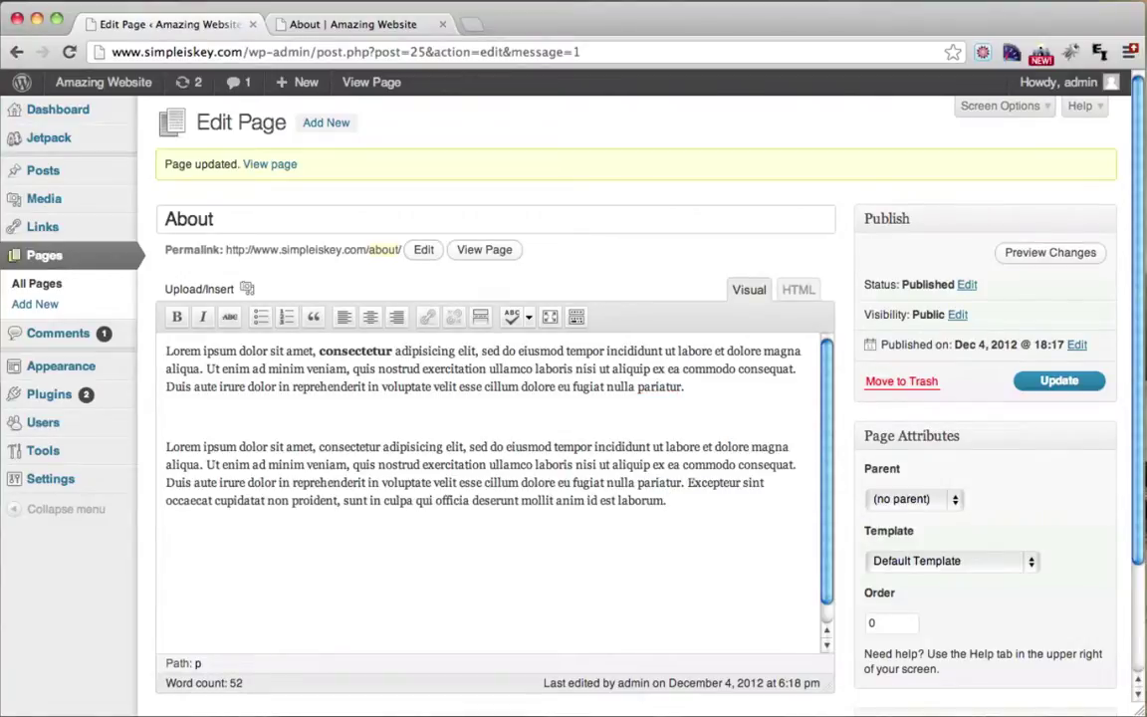
{"action": "type", "text": "Lorem ipsum dolor sit amet, consectetur adipisicing elit, sed do eiusmod tempor incididunt ut labore et dolore magna aliqua. Ut enim ad minim veniam, quis nostrud exercitation ullamco laboris nisi ut aliquip ex ea commodo consequat. Duis aute irure dolor in reprehenderit in voluptate velit esse cillum dolore eu fugiat nulla pariatur. Excepteur sint occaecat cupidatat non proident, sunt in culpa qui officia deserunt mollit anim id est laborum."}
{"action": "left_click", "coordinate": [220, 415]}
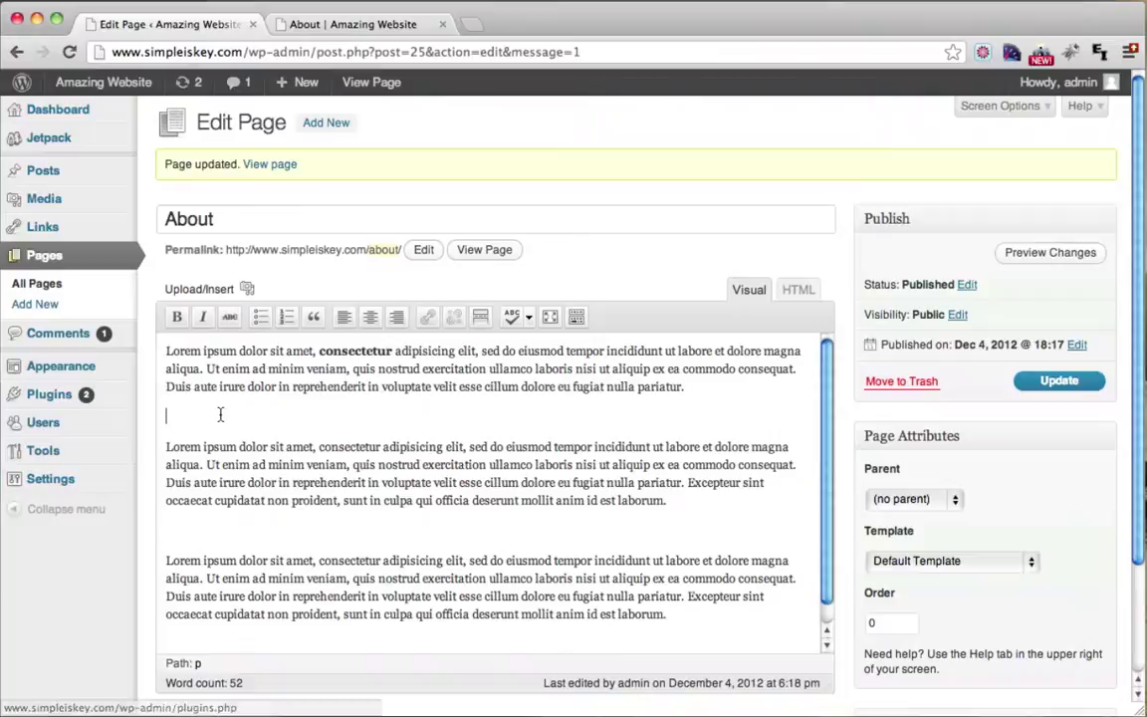
{"action": "key", "text": "BackSpace"}
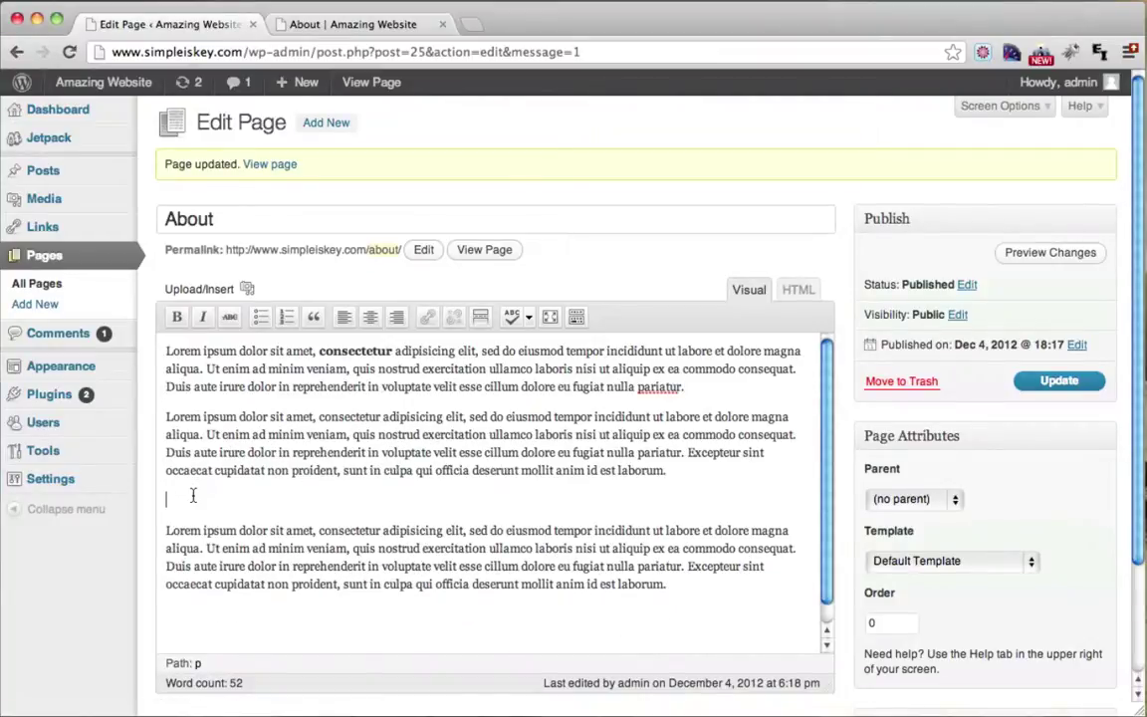
{"action": "key", "text": "BackSpace"}
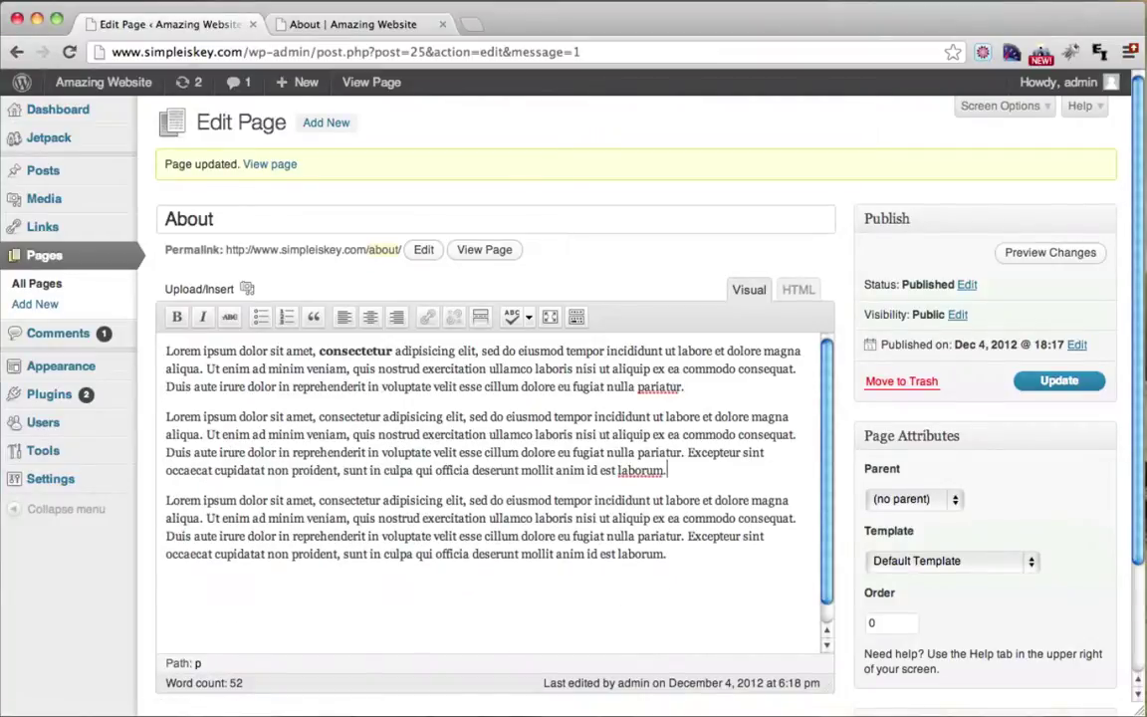
{"action": "left_click", "coordinate": [167, 353]}
{"action": "left_click", "coordinate": [248, 290]}
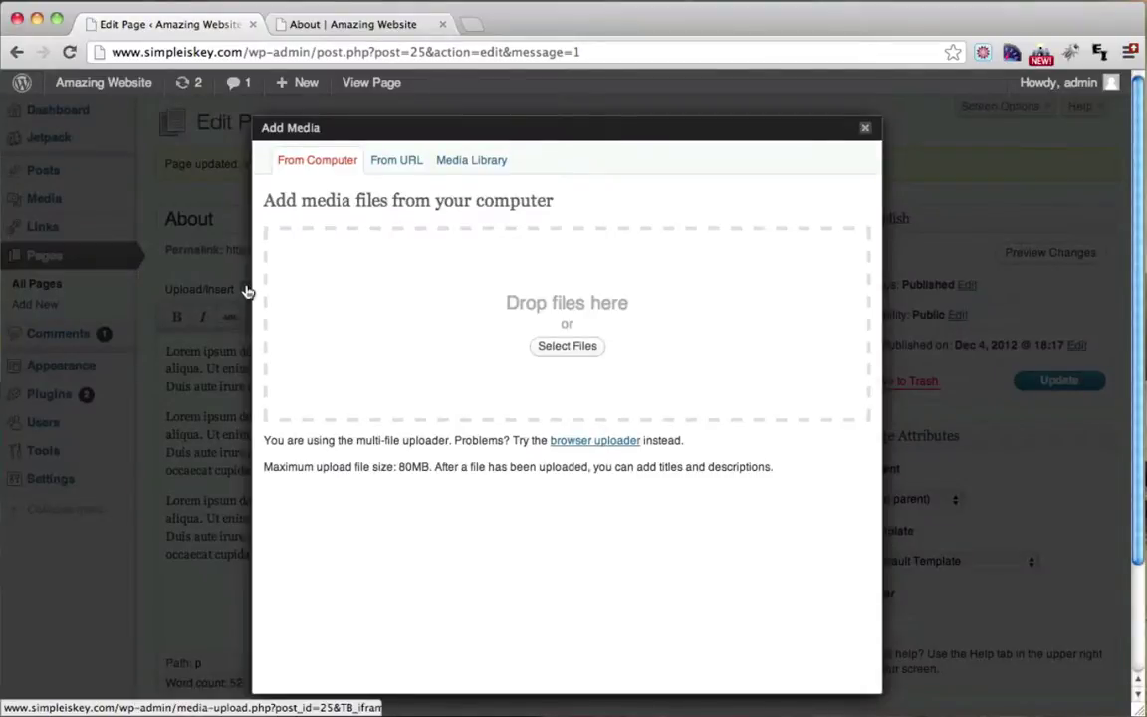
{"action": "left_click", "coordinate": [564, 348]}
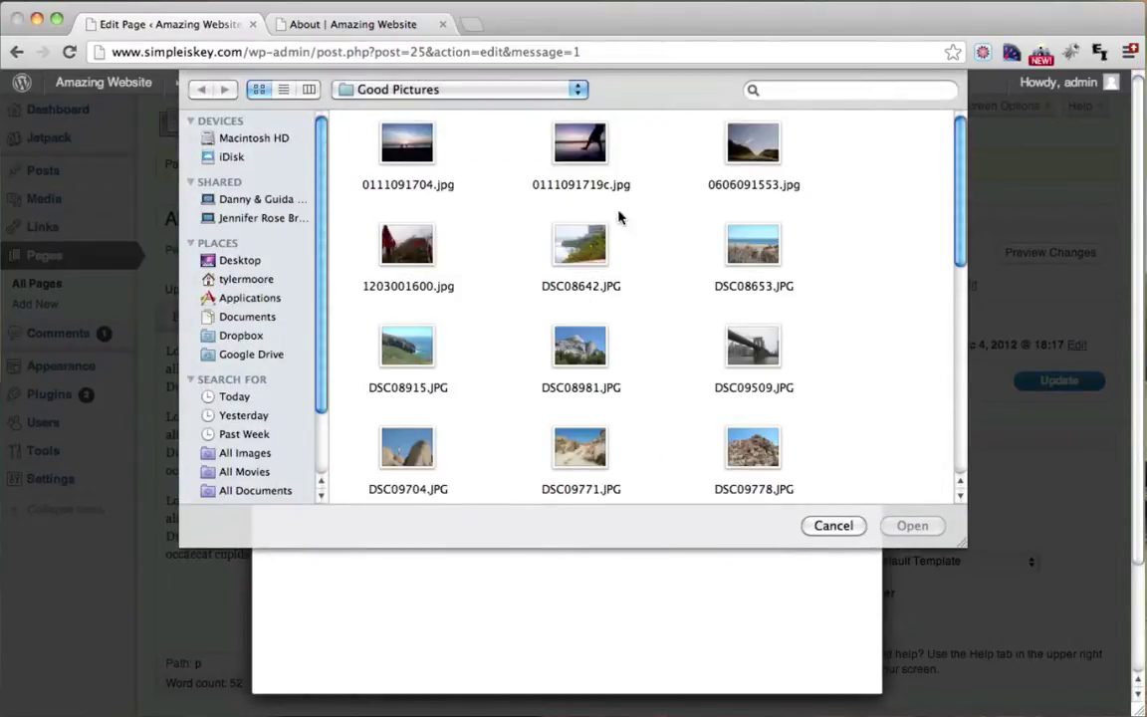
{"action": "scroll", "coordinate": [642, 253], "scroll_direction": "down", "scroll_amount": 5}
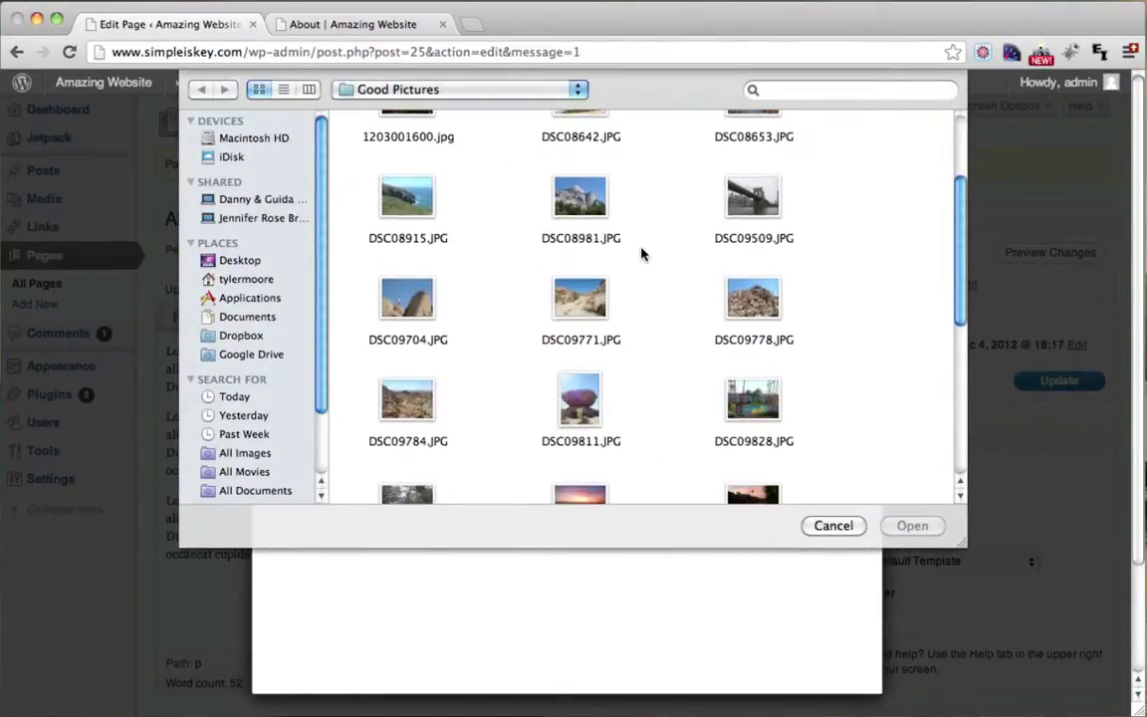
{"action": "scroll", "coordinate": [641, 253], "scroll_direction": "down", "scroll_amount": 2}
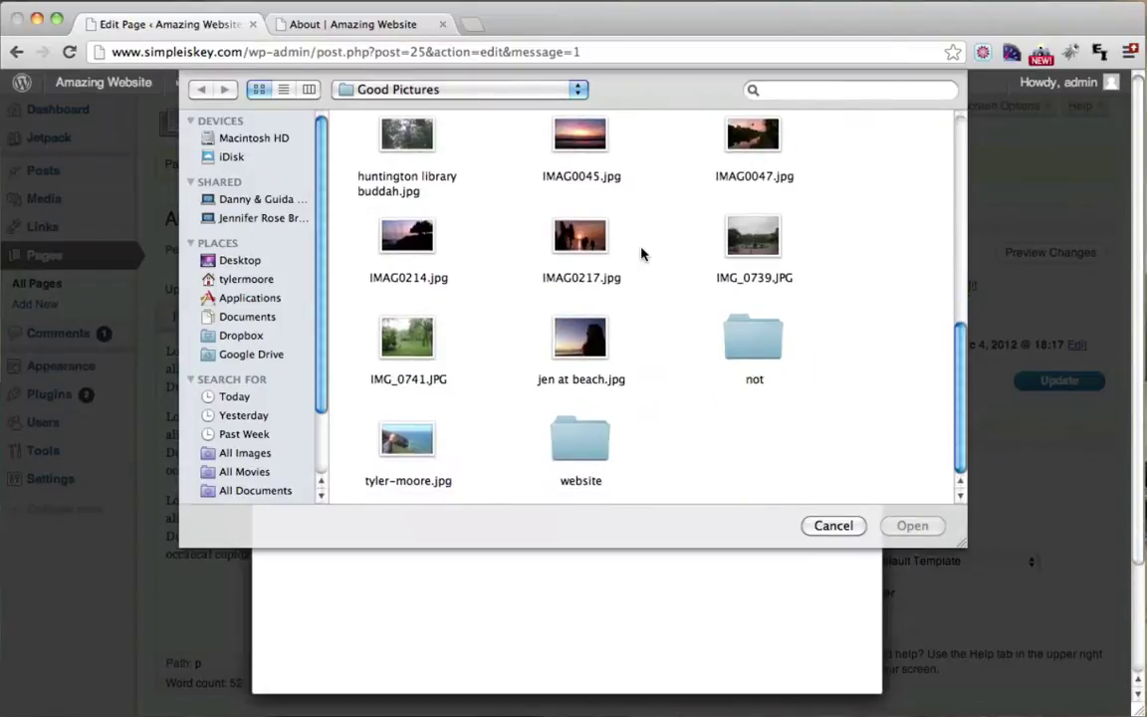
{"action": "left_click", "coordinate": [411, 445]}
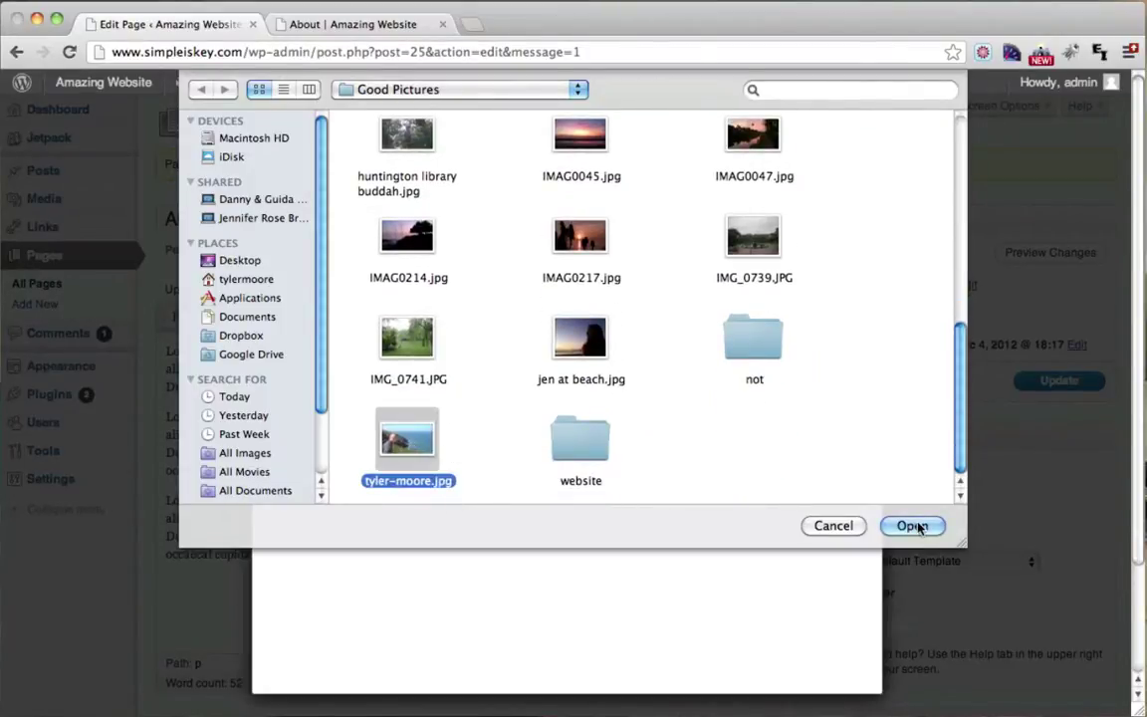
{"action": "left_click", "coordinate": [912, 526]}
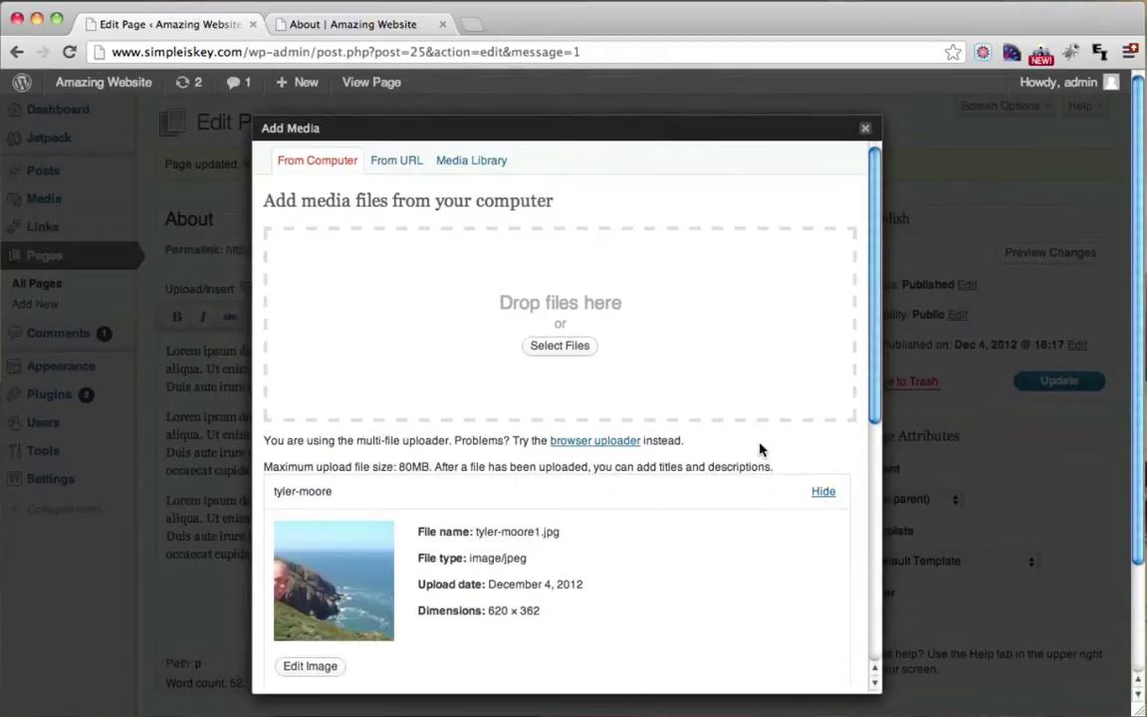
- Set the photo's Link URL to None
{"action": "scroll", "coordinate": [735, 408], "scroll_direction": "down", "scroll_amount": 3}
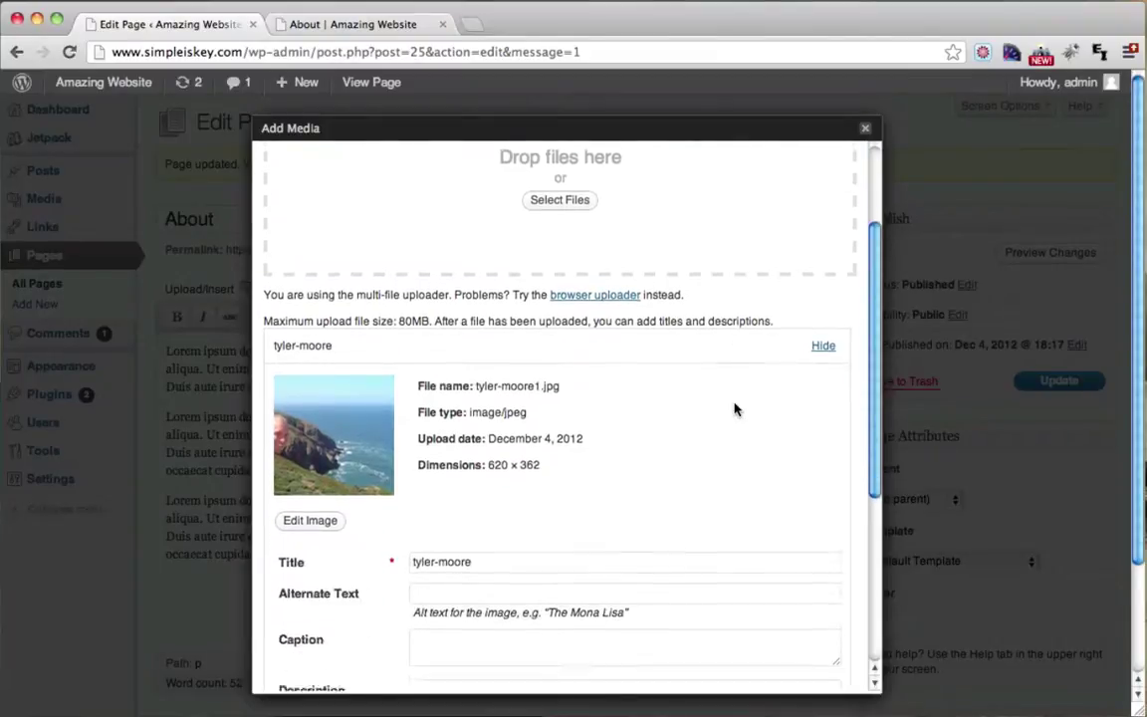
{"action": "scroll", "coordinate": [735, 406], "scroll_direction": "down", "scroll_amount": 3}
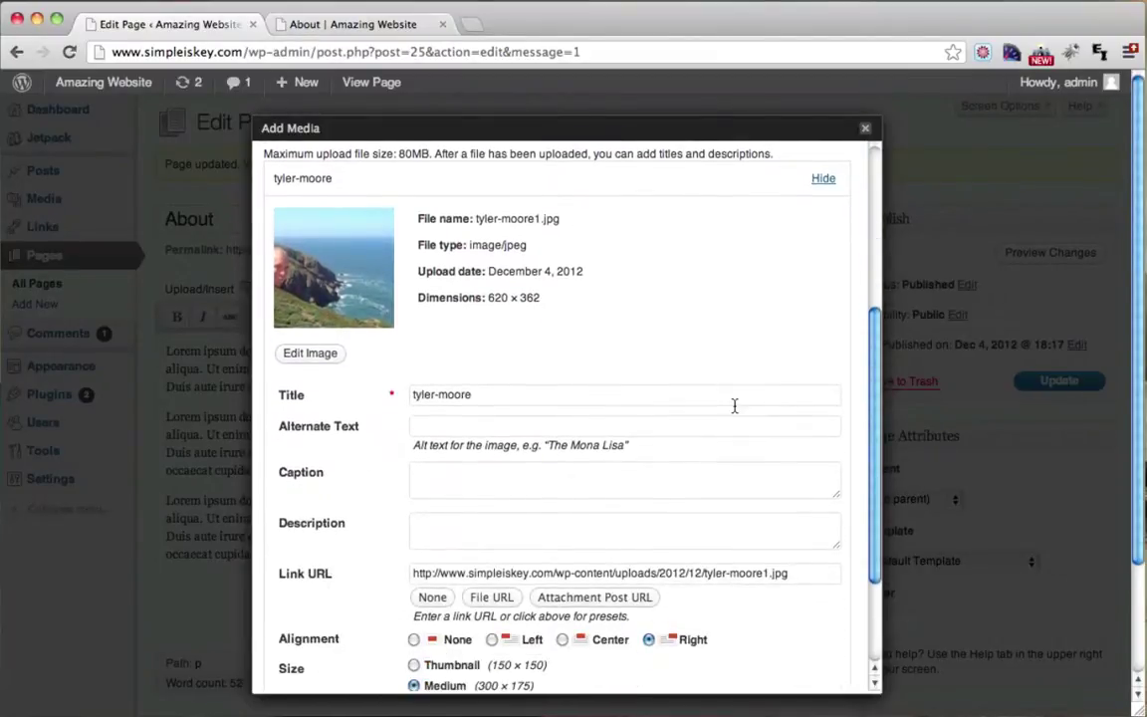
{"action": "scroll", "coordinate": [734, 405], "scroll_direction": "down", "scroll_amount": 2}
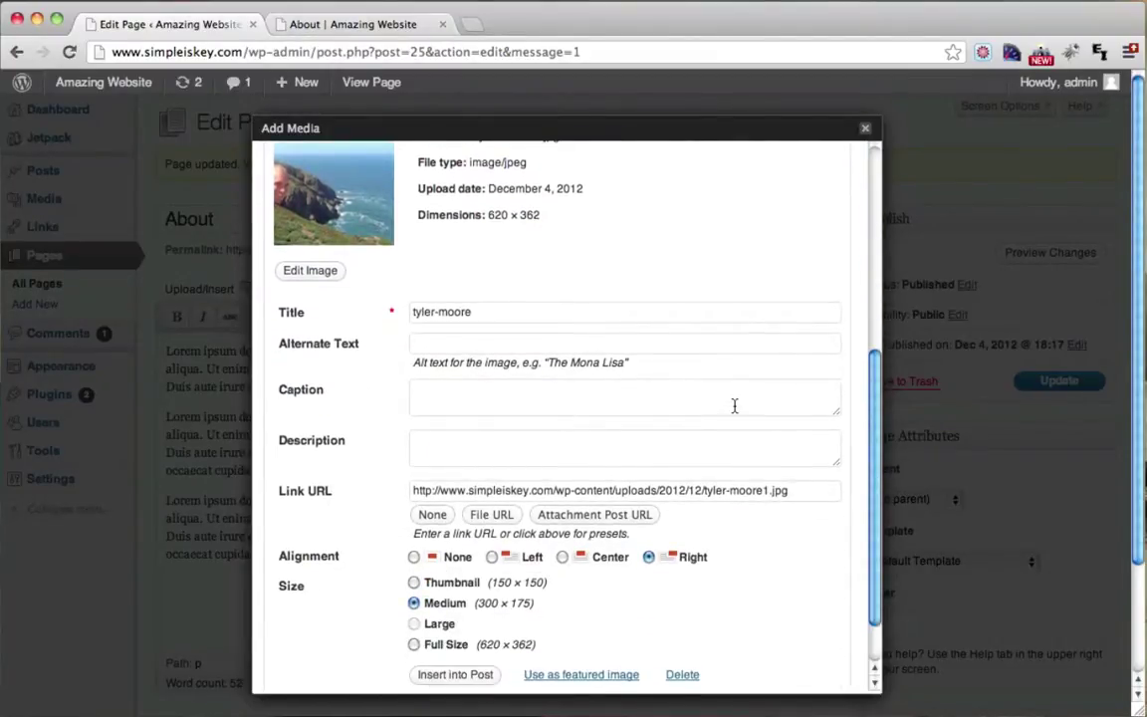
{"action": "scroll", "coordinate": [734, 405], "scroll_direction": "down", "scroll_amount": 2}
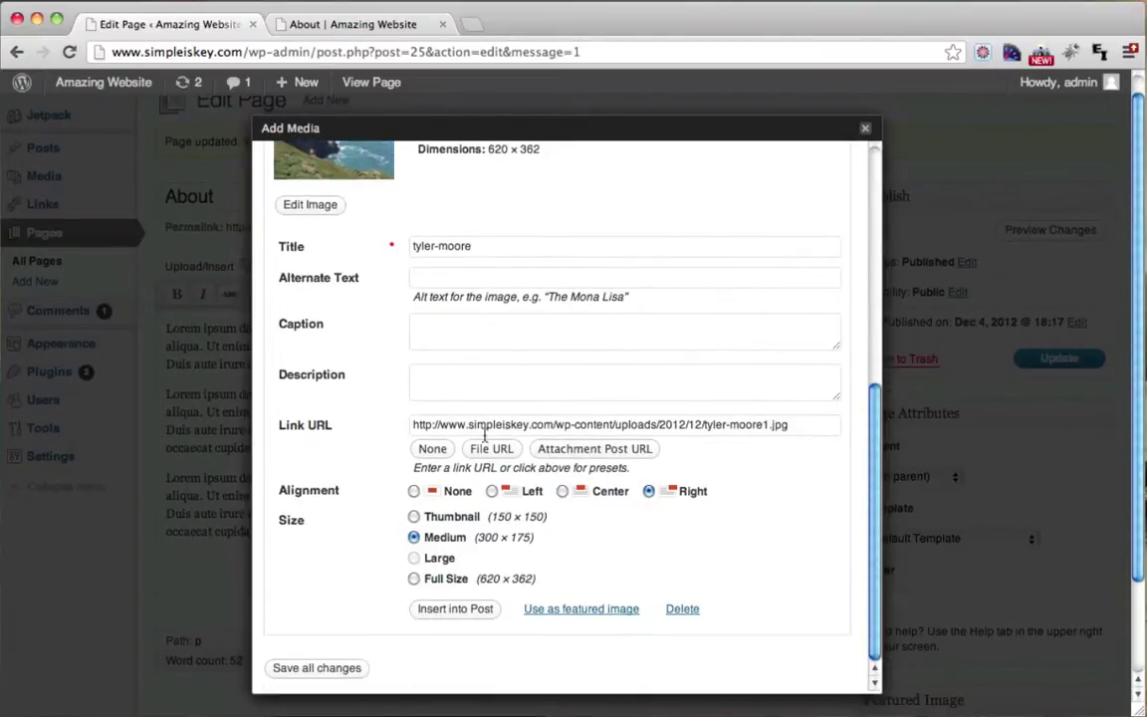
{"action": "scroll", "coordinate": [529, 435], "scroll_direction": "up", "scroll_amount": 1}
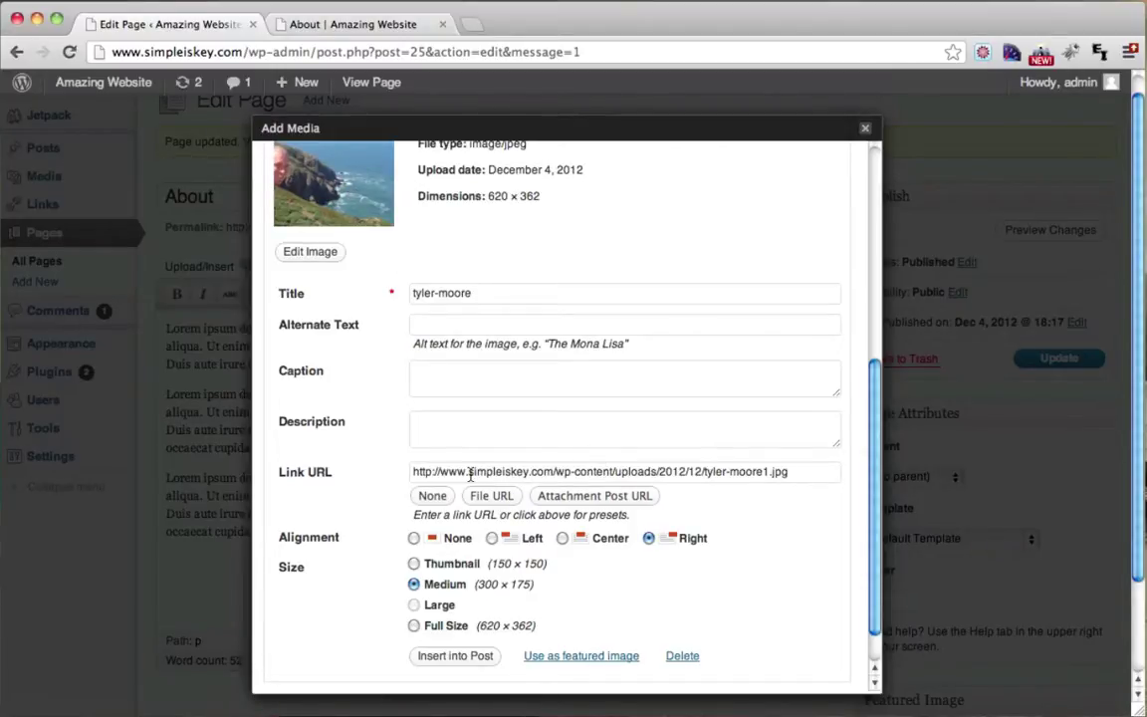
{"action": "left_click_drag", "start_coordinate": [469, 474], "coordinate": [743, 494]}
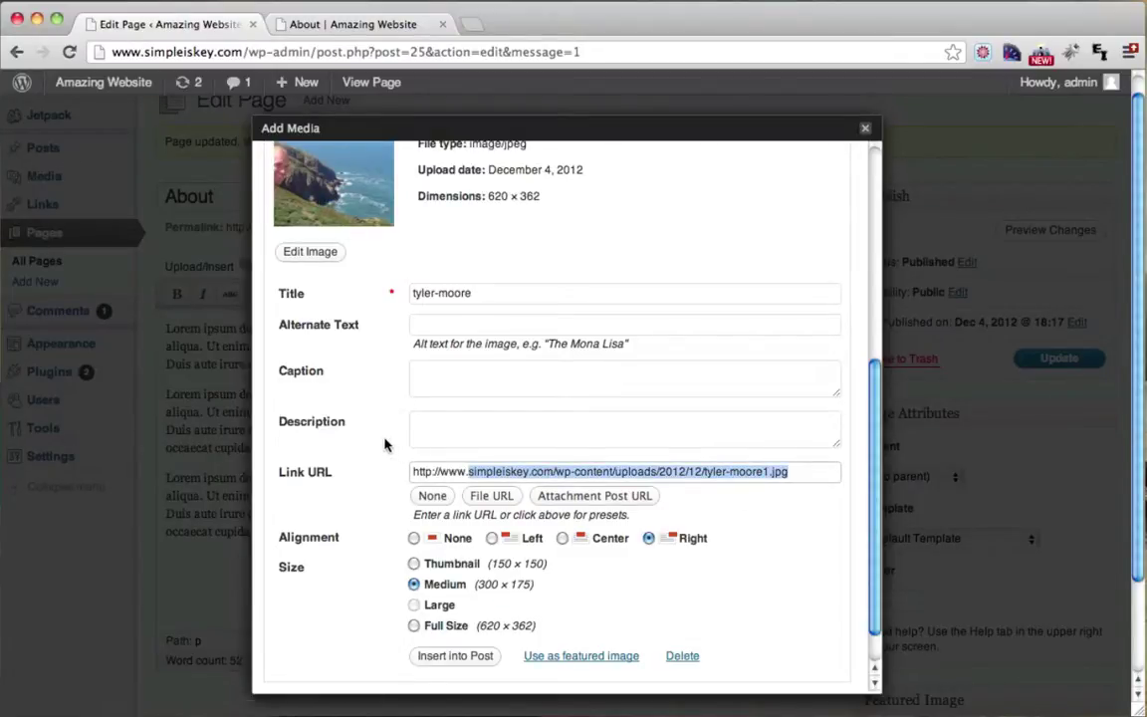
{"action": "left_click", "coordinate": [344, 395]}
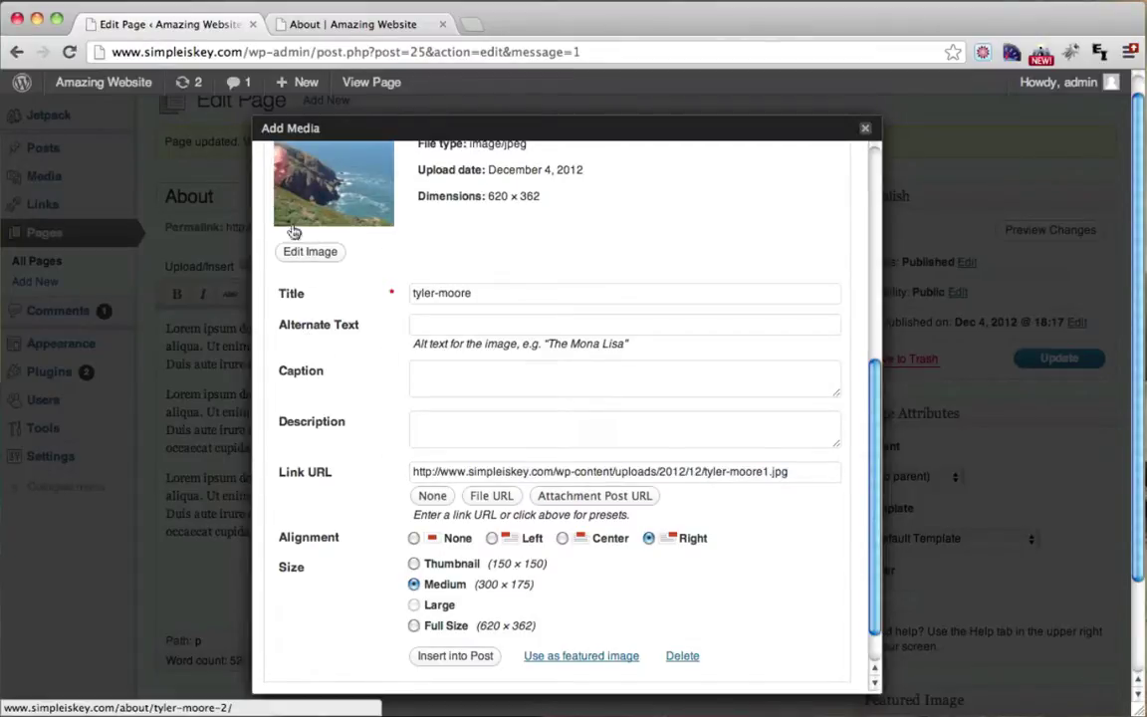
{"action": "left_click", "coordinate": [432, 498]}
- Insert the photo at Medium size, left-aligned, at the top of the page body
{"action": "scroll", "coordinate": [438, 508], "scroll_direction": "down", "scroll_amount": 2}
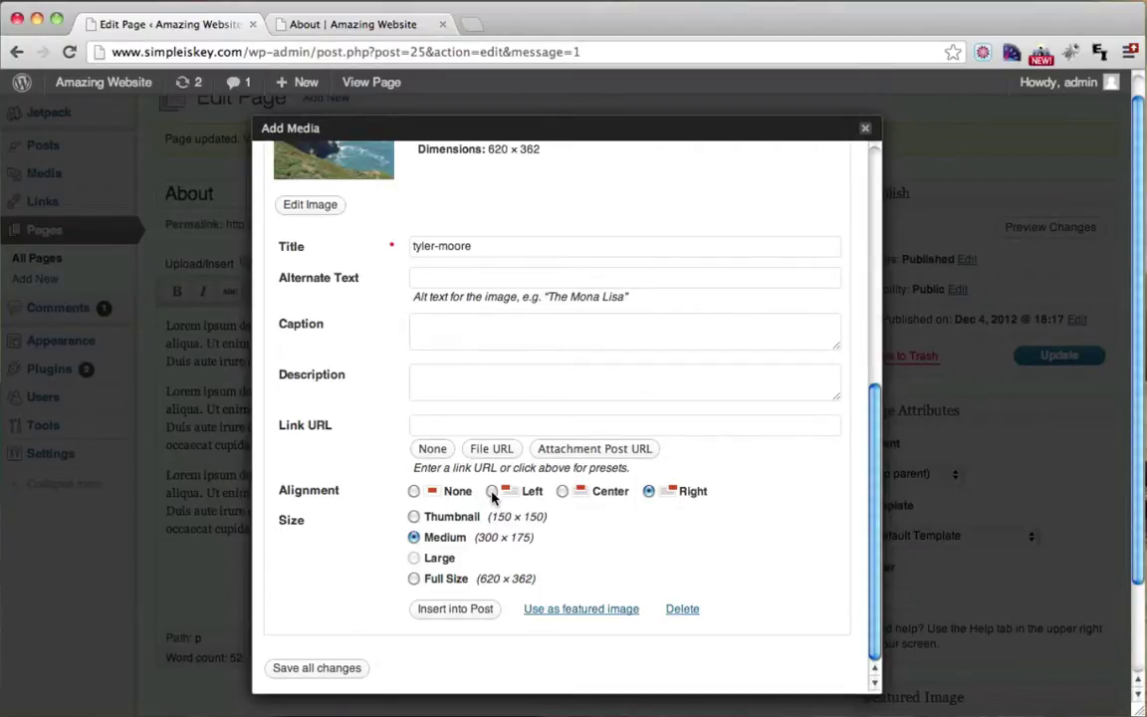
{"action": "scroll", "coordinate": [461, 385], "scroll_direction": "up", "scroll_amount": 2}
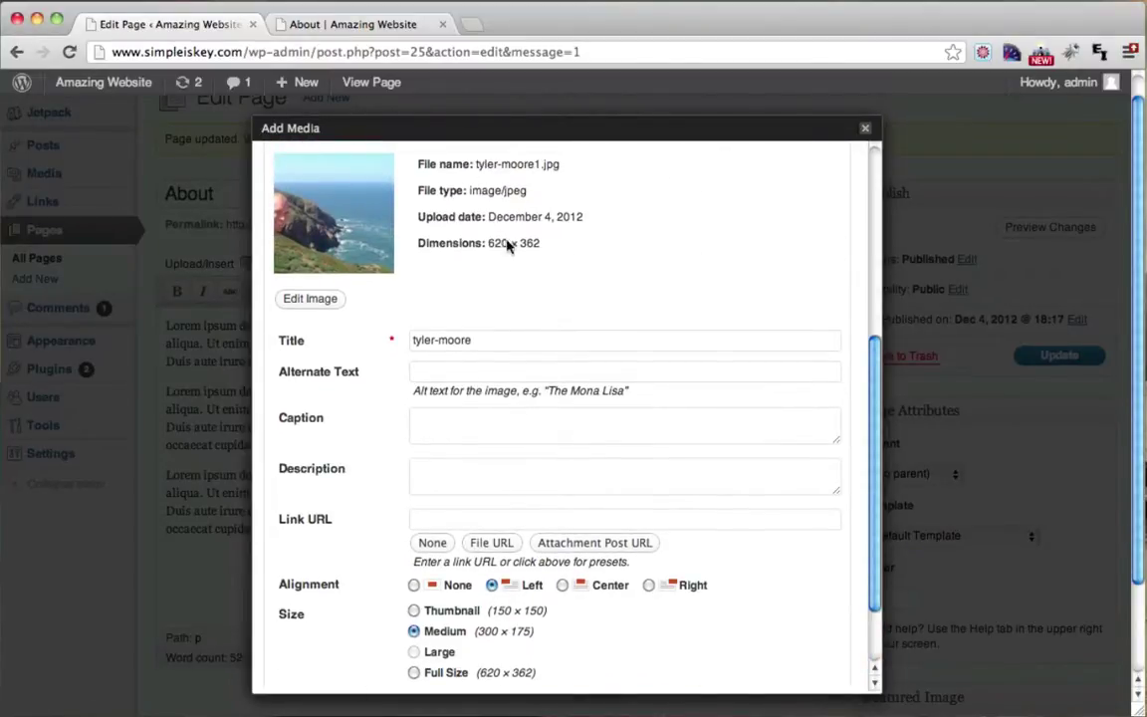
{"action": "scroll", "coordinate": [447, 365], "scroll_direction": "down", "scroll_amount": 1}
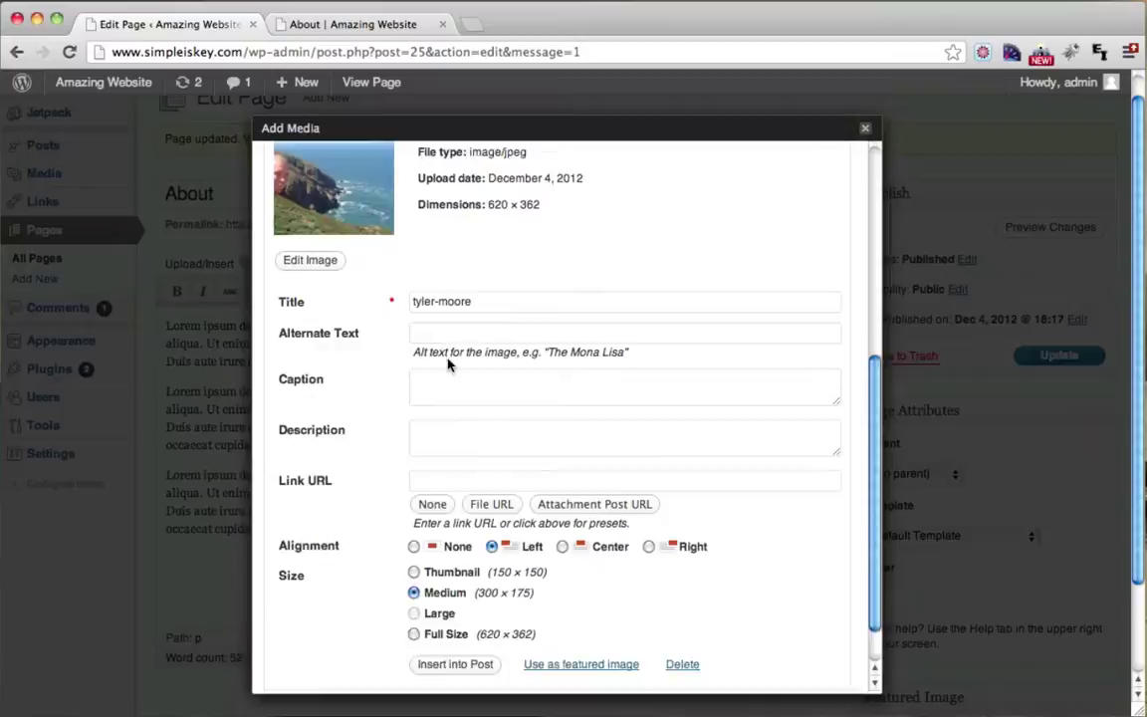
{"action": "scroll", "coordinate": [447, 364], "scroll_direction": "down", "scroll_amount": 1}
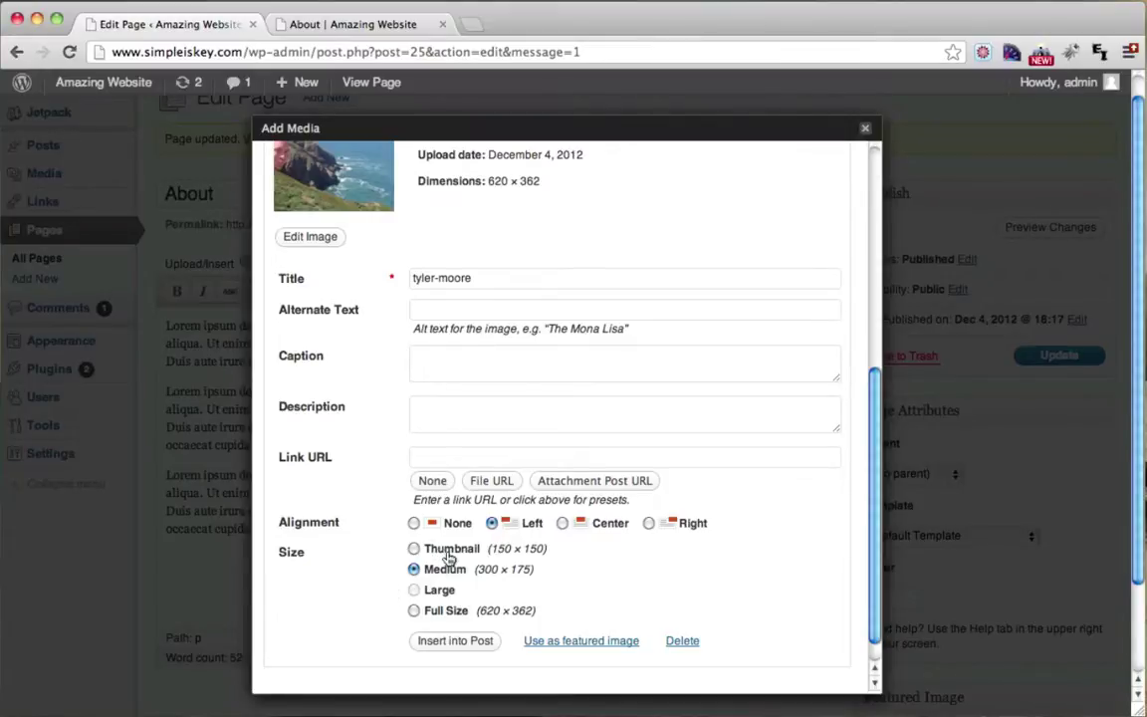
{"action": "scroll", "coordinate": [450, 562], "scroll_direction": "down", "scroll_amount": 1}
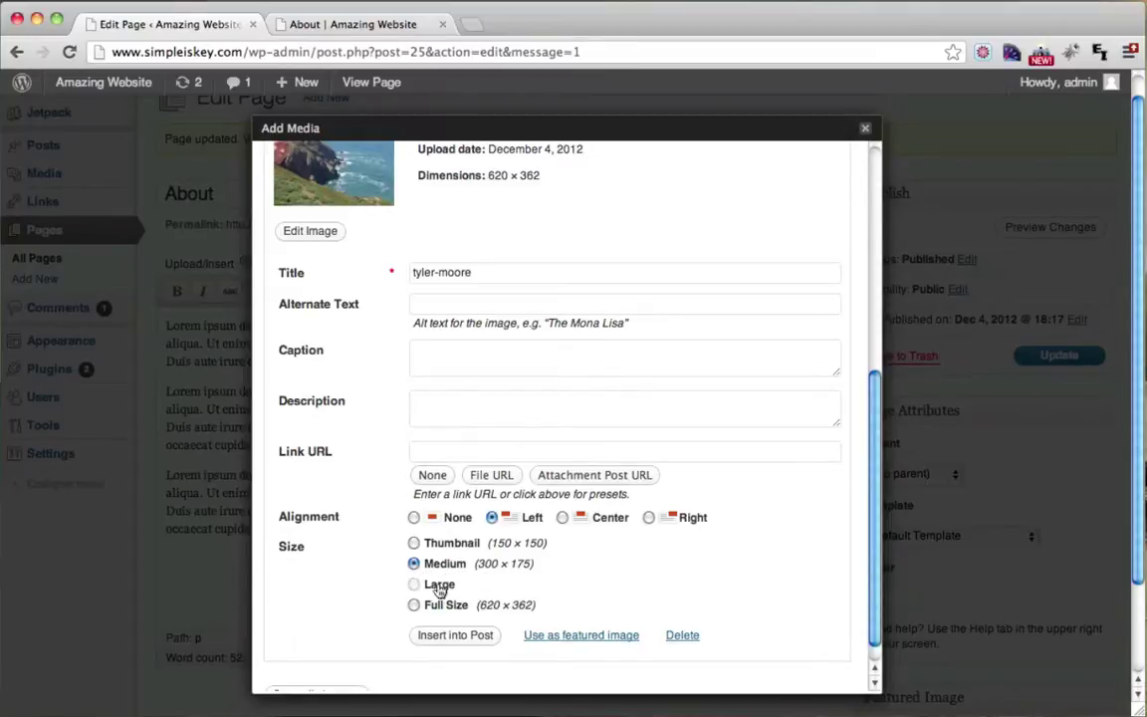
{"action": "scroll", "coordinate": [438, 607], "scroll_direction": "down", "scroll_amount": 1}
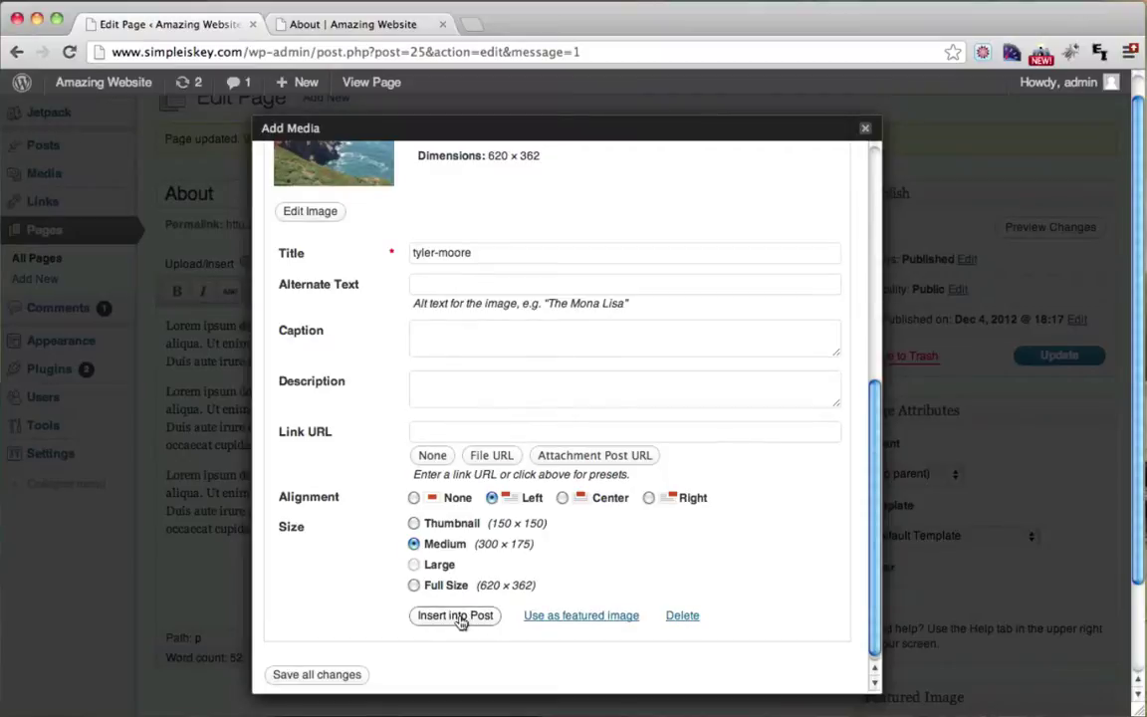
{"action": "left_click", "coordinate": [463, 617]}
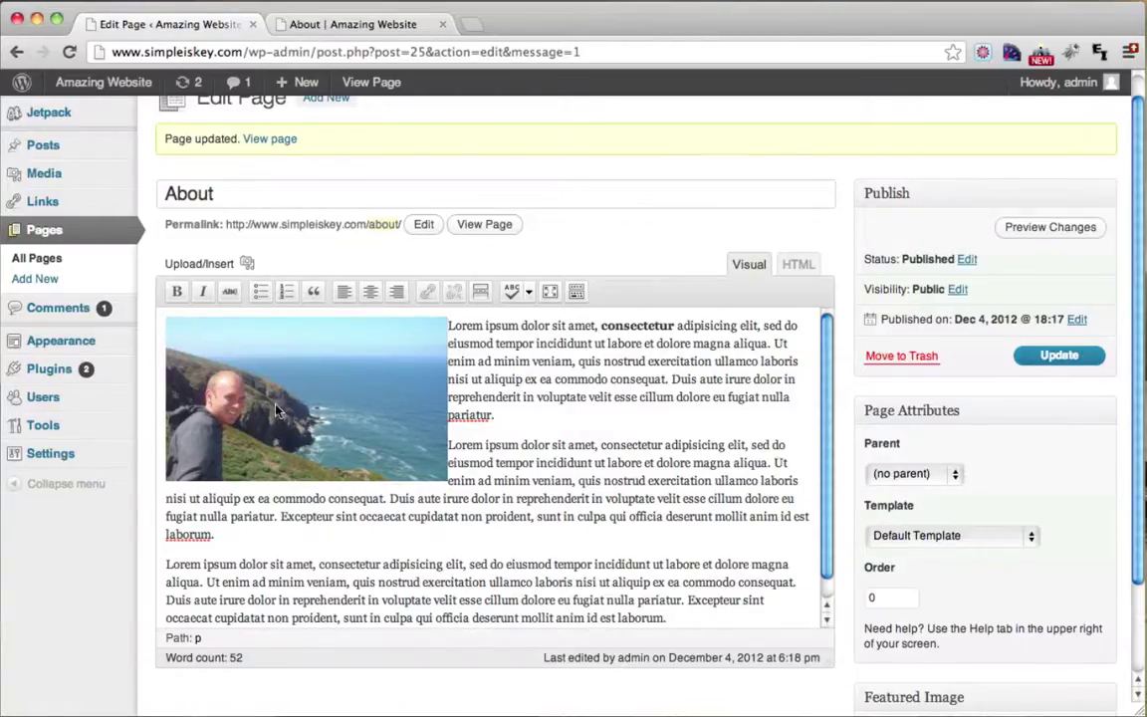
- Update the About page, confirm the photo wraps beside the text live, and return to the editor
{"action": "left_click", "coordinate": [1044, 365]}
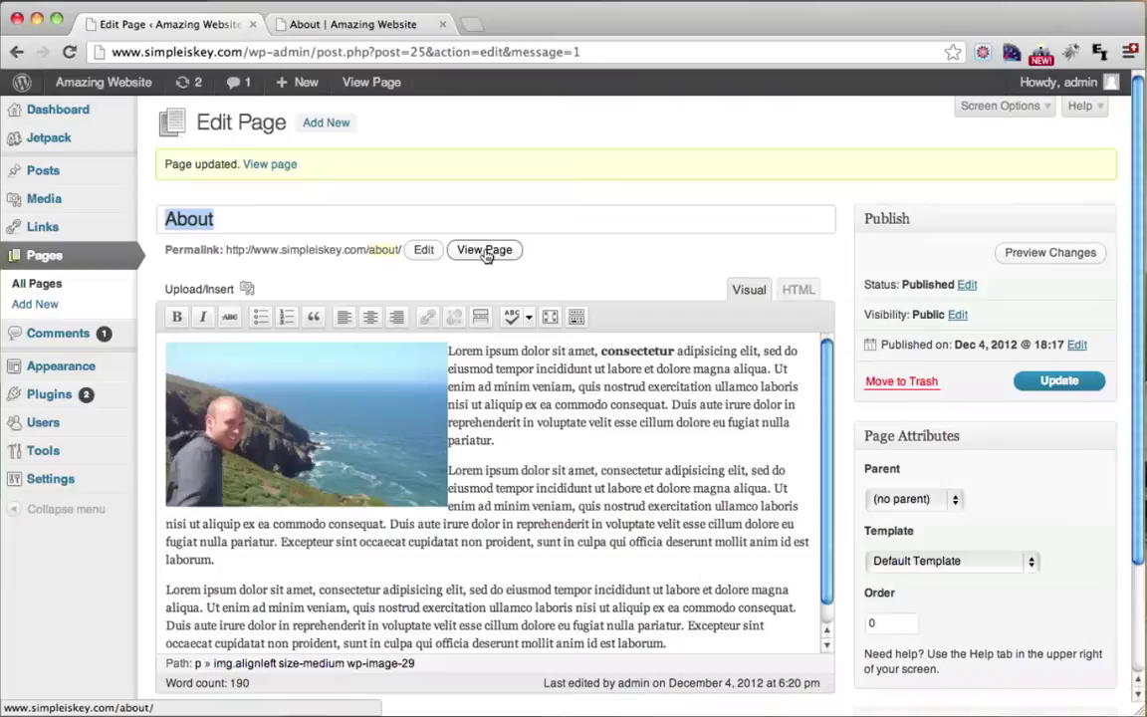
{"action": "left_click", "coordinate": [485, 250]}
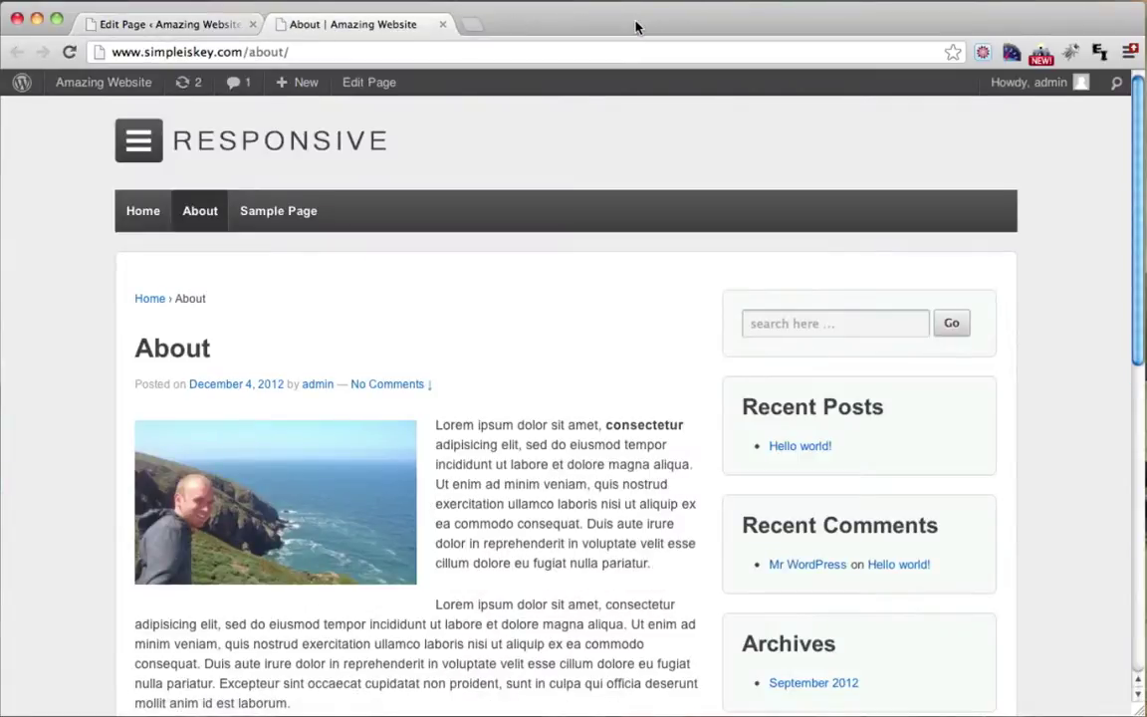
{"action": "left_click", "coordinate": [633, 25]}
{"action": "scroll", "coordinate": [655, 371], "scroll_direction": "down", "scroll_amount": 2}
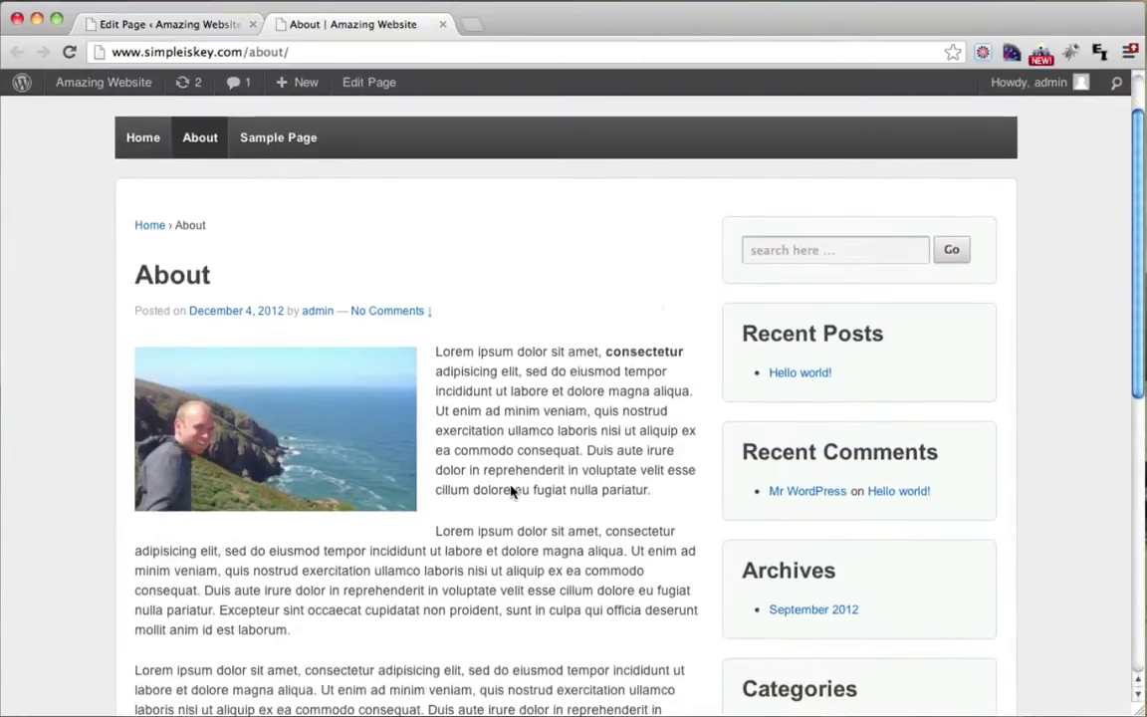
{"action": "left_click", "coordinate": [443, 25]}
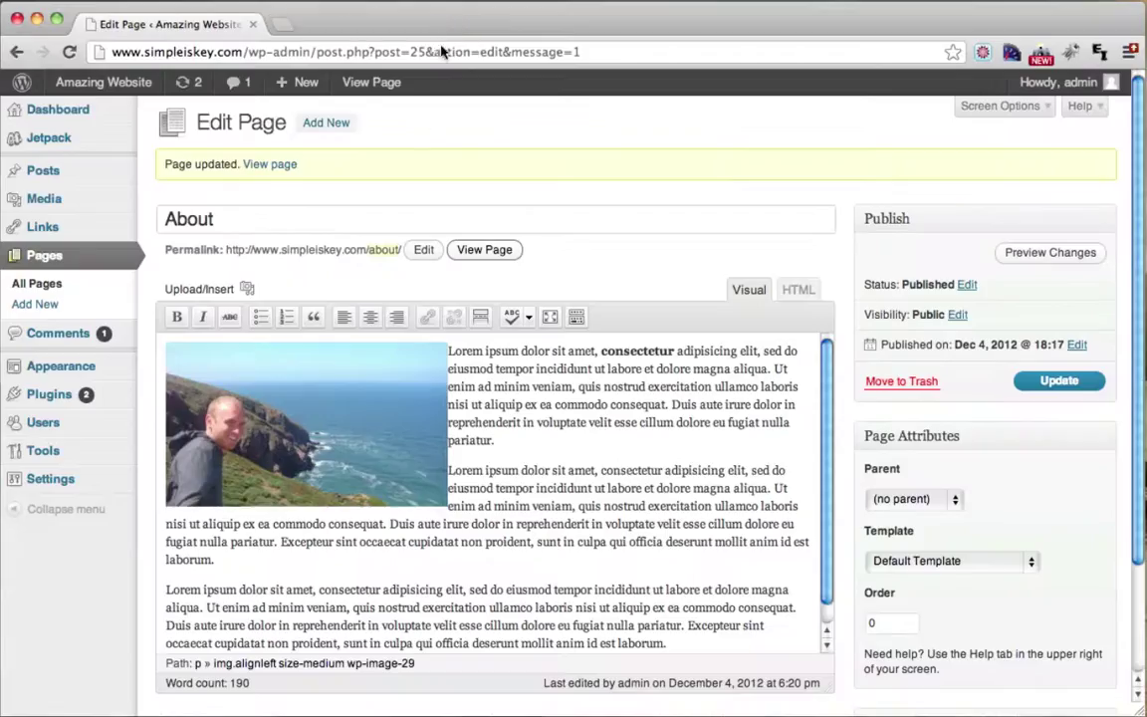
- Move 'Lorem ipsum dolor sit amet' onto its own line without the comma and make it Heading 1
{"action": "left_click", "coordinate": [313, 592]}
{"action": "key", "text": "BackSpace"}
{"action": "key", "text": "Return"}
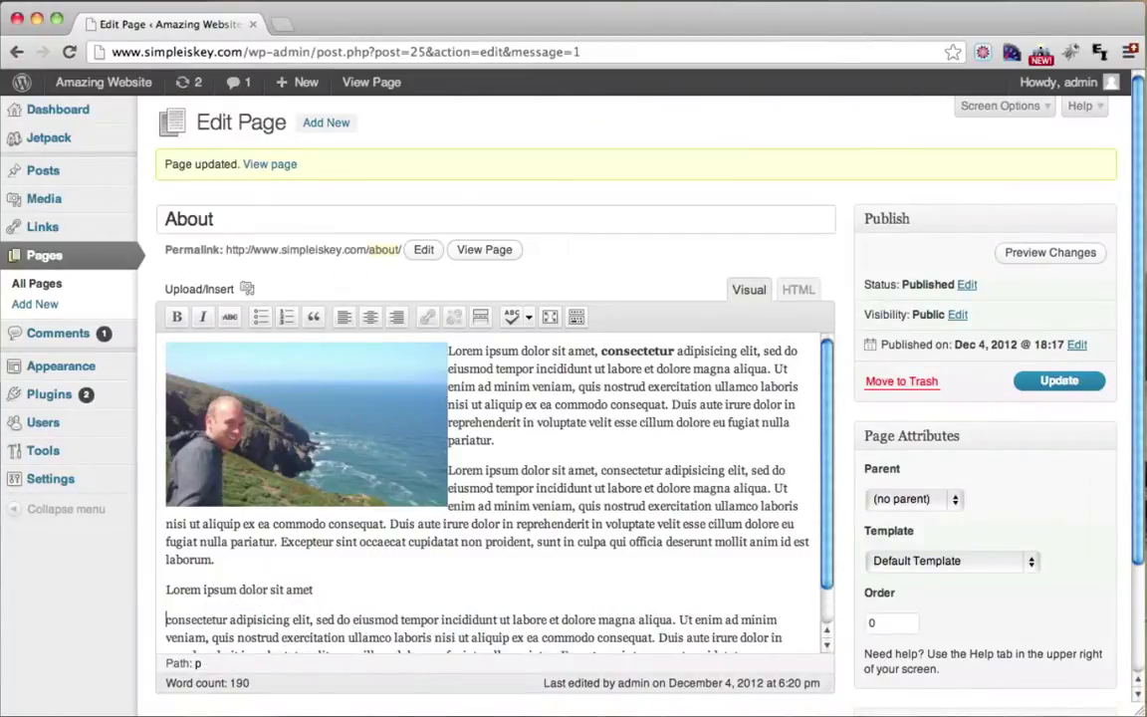
{"action": "scroll", "coordinate": [461, 563], "scroll_direction": "down", "scroll_amount": 2}
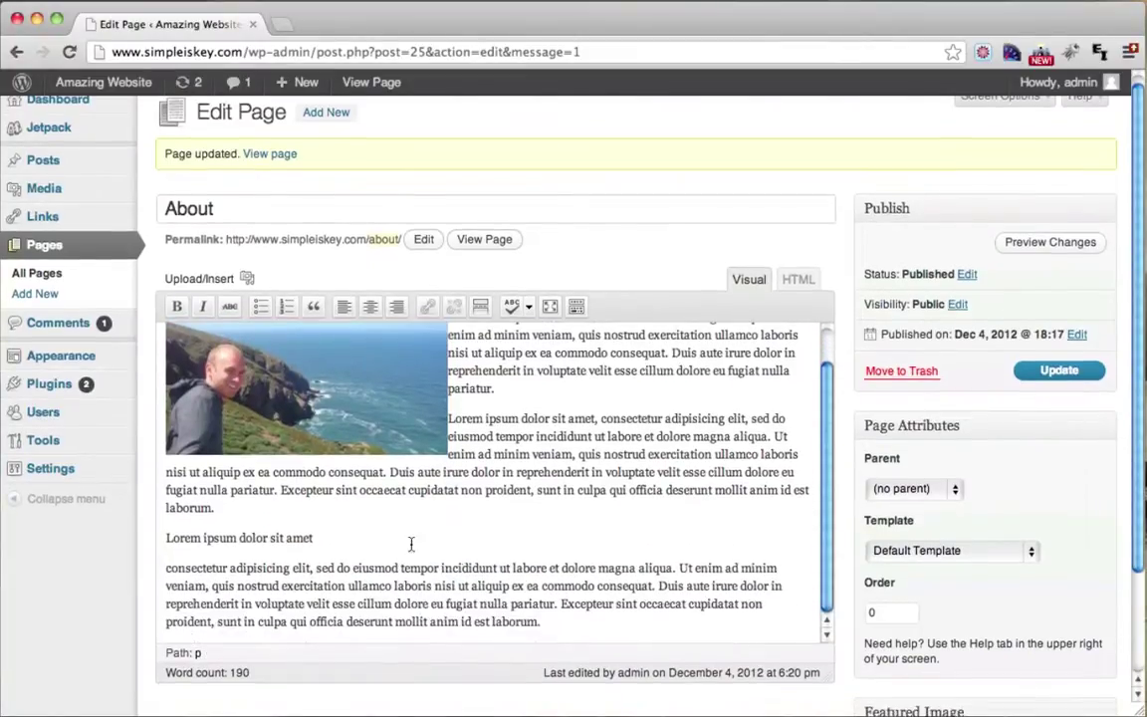
{"action": "left_click", "coordinate": [334, 541]}
{"action": "left_click", "coordinate": [159, 546], "text": "shift"}
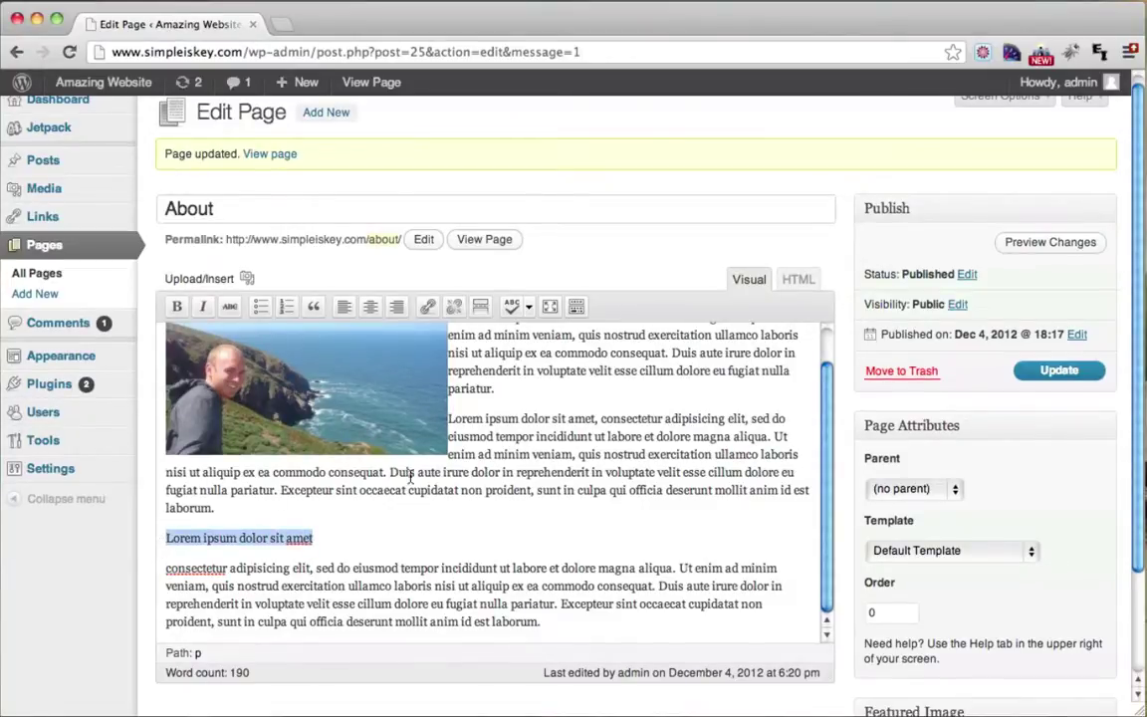
{"action": "left_click", "coordinate": [576, 309]}
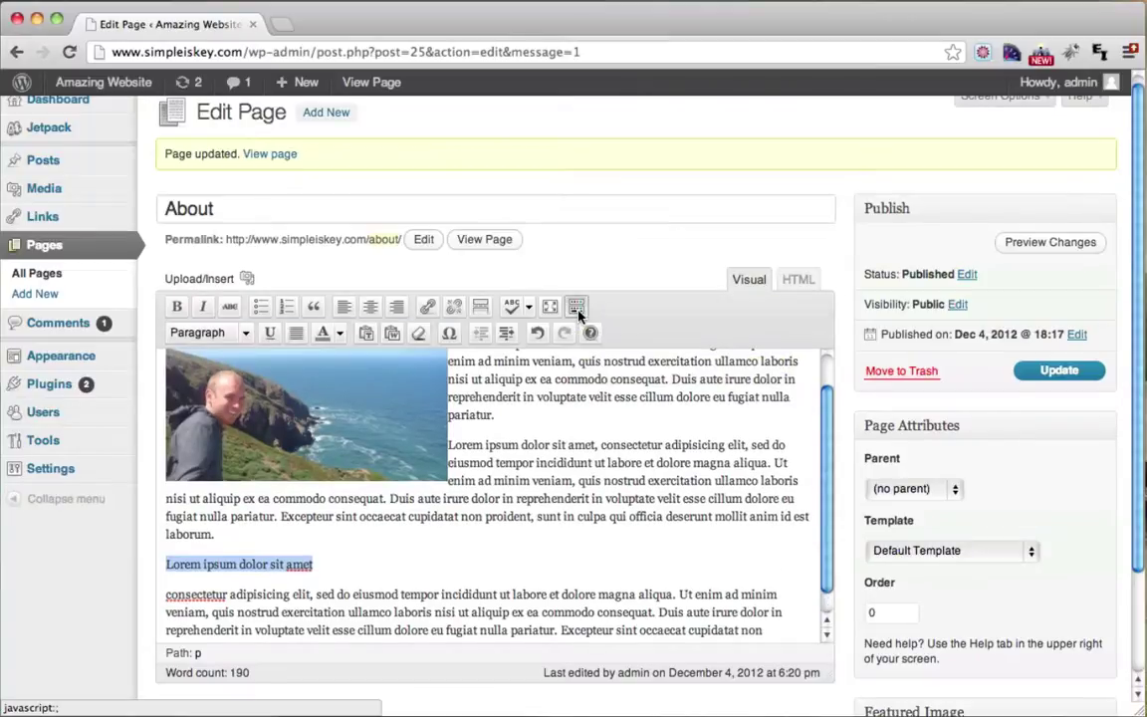
{"action": "left_click", "coordinate": [246, 334]}
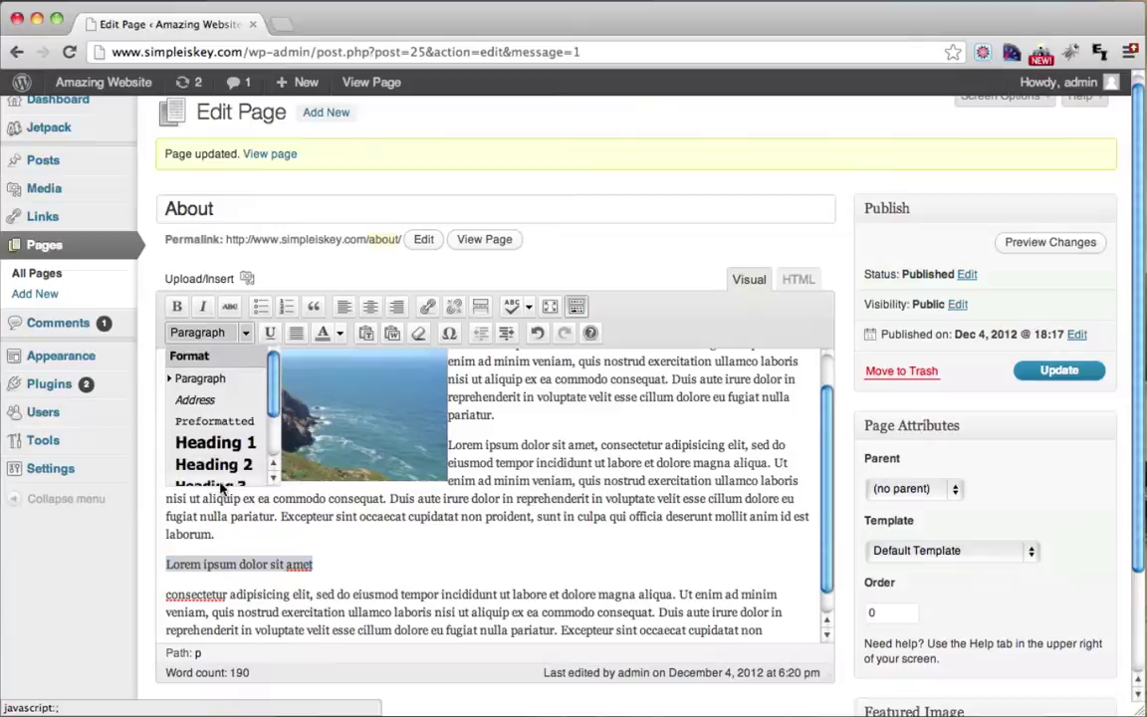
{"action": "left_click", "coordinate": [239, 444]}
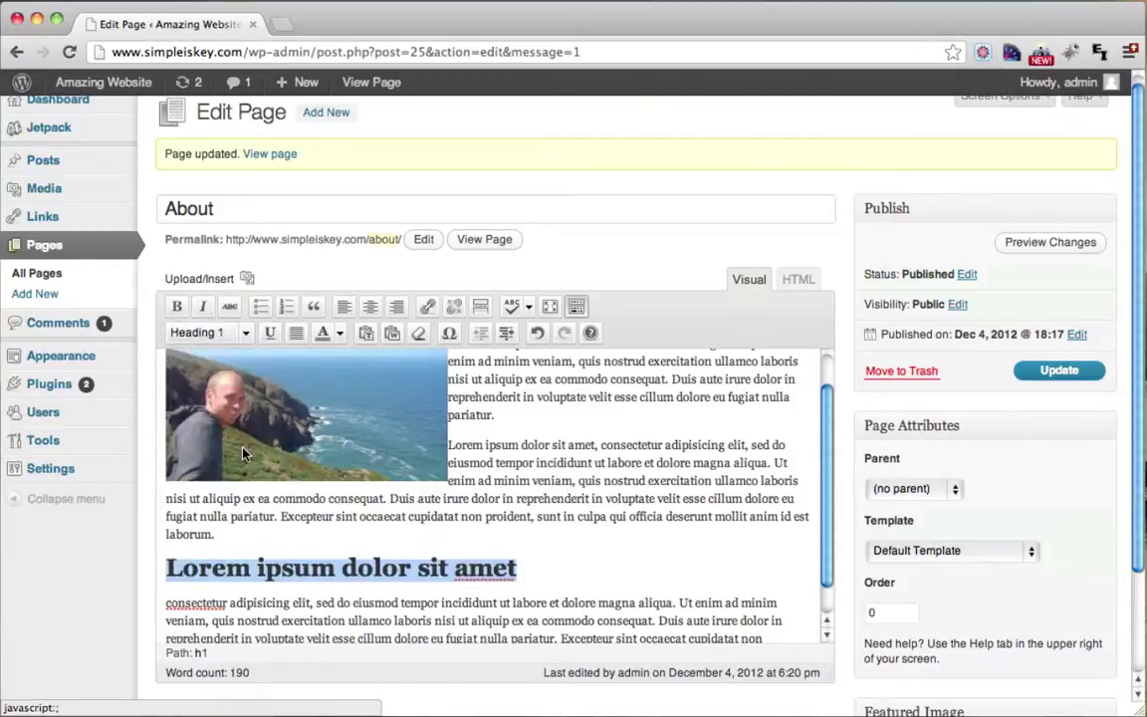
{"action": "left_click", "coordinate": [583, 579]}
- Update the page, check the heading on the live site, and return to the editor
{"action": "left_click", "coordinate": [1079, 374]}
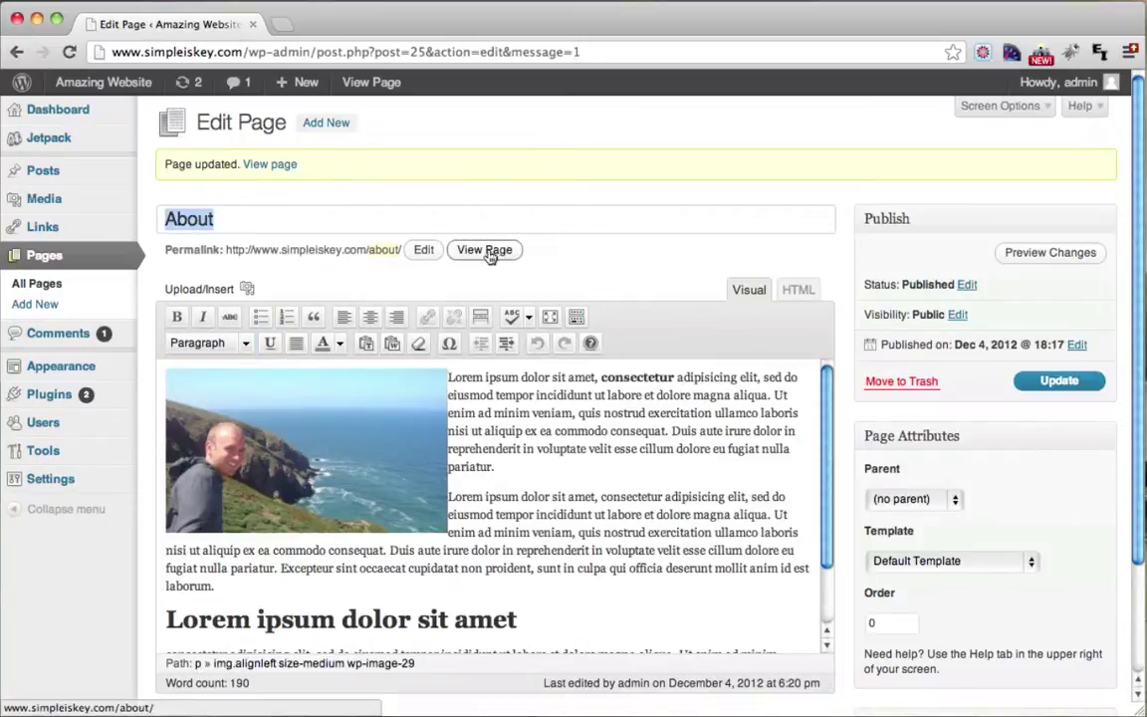
{"action": "left_click", "coordinate": [488, 250]}
{"action": "scroll", "coordinate": [681, 379], "scroll_direction": "down", "scroll_amount": 5}
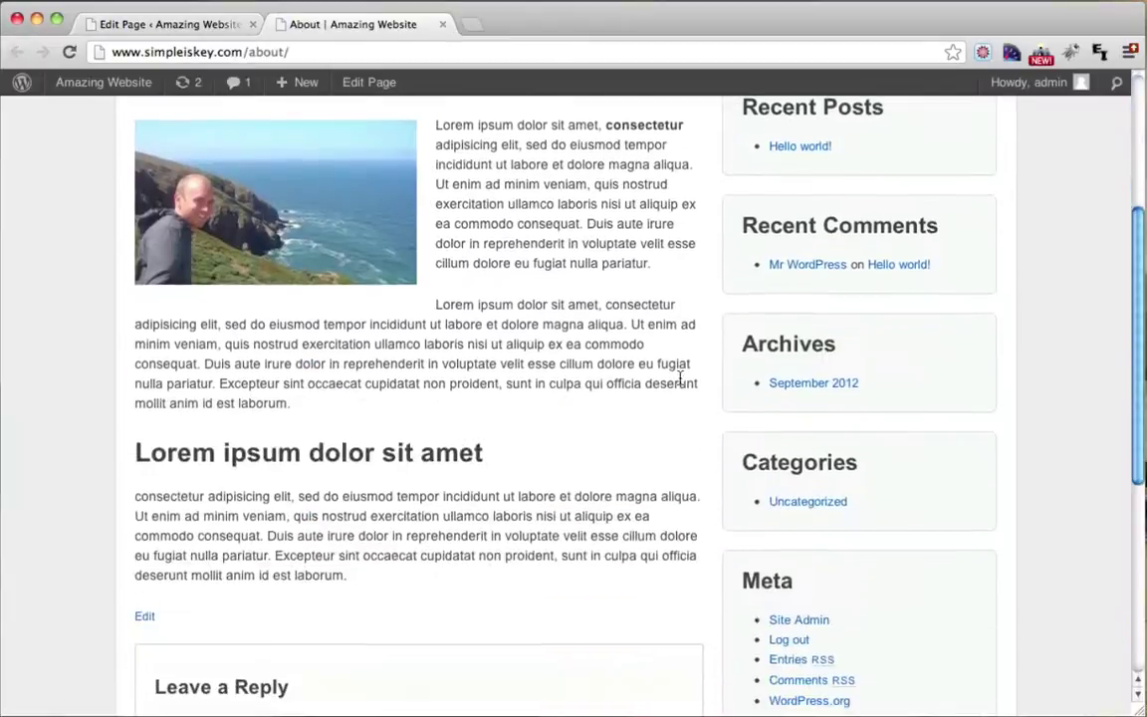
{"action": "left_click_drag", "start_coordinate": [521, 468], "coordinate": [133, 453]}
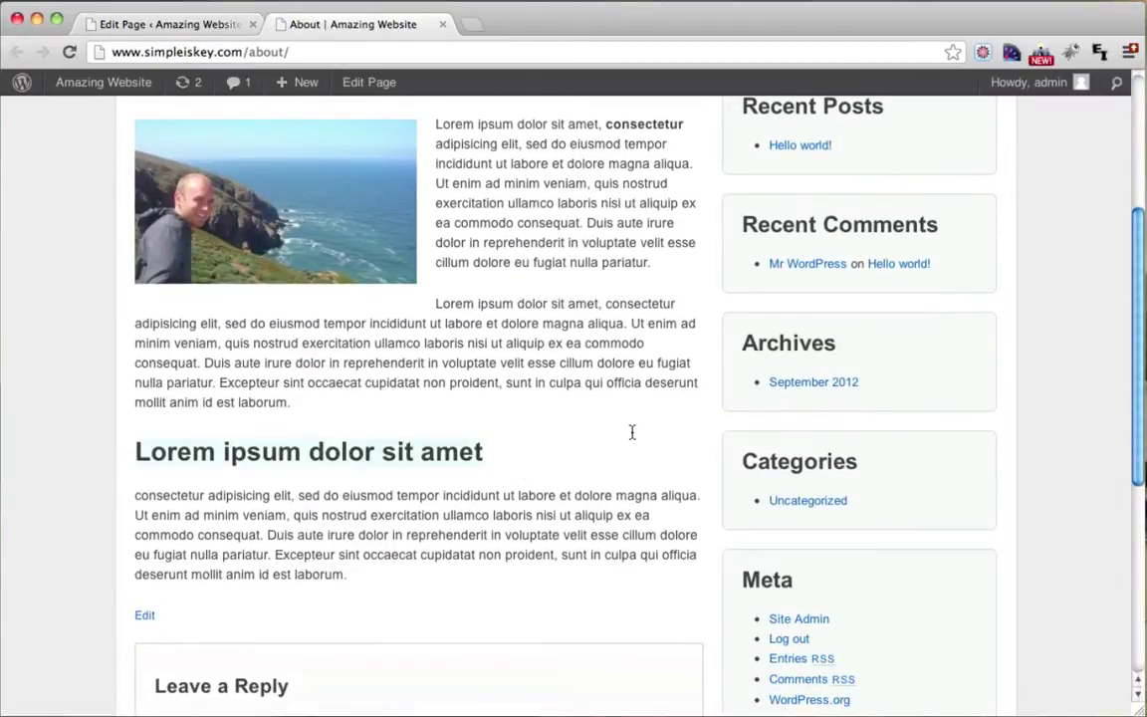
{"action": "left_click", "coordinate": [189, 24]}
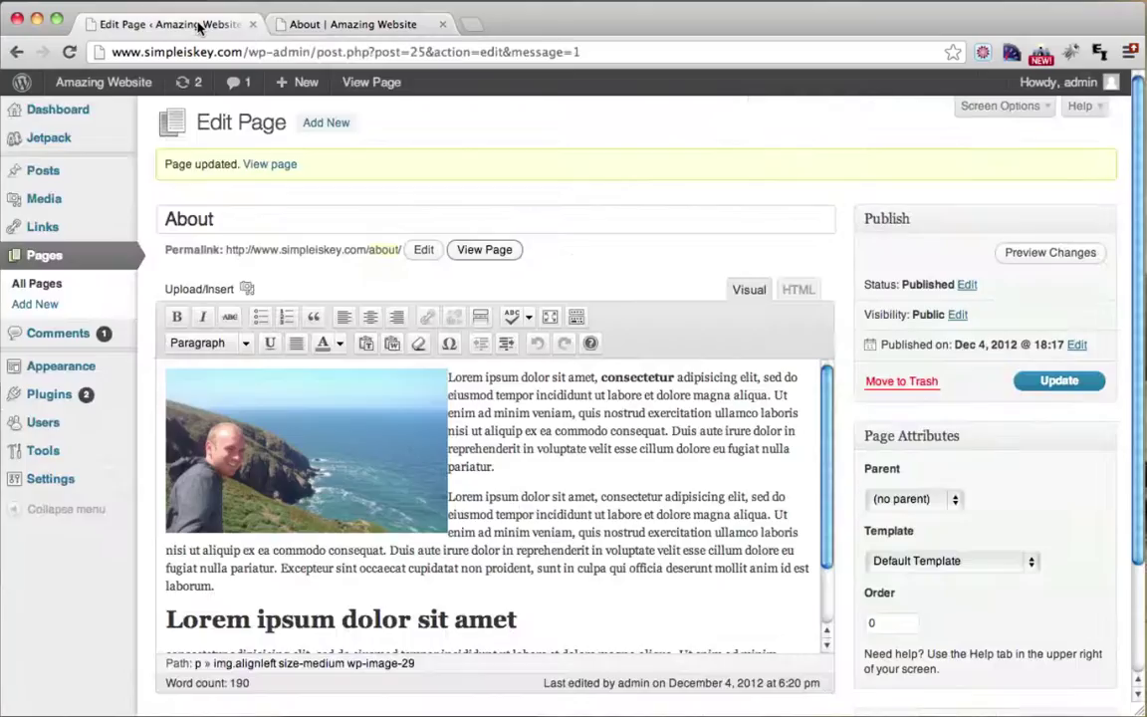
- Split the paragraph before 'Duis aute' and insert a numbered list: One, Two, Three
{"action": "scroll", "coordinate": [517, 390], "scroll_direction": "down", "scroll_amount": 5}
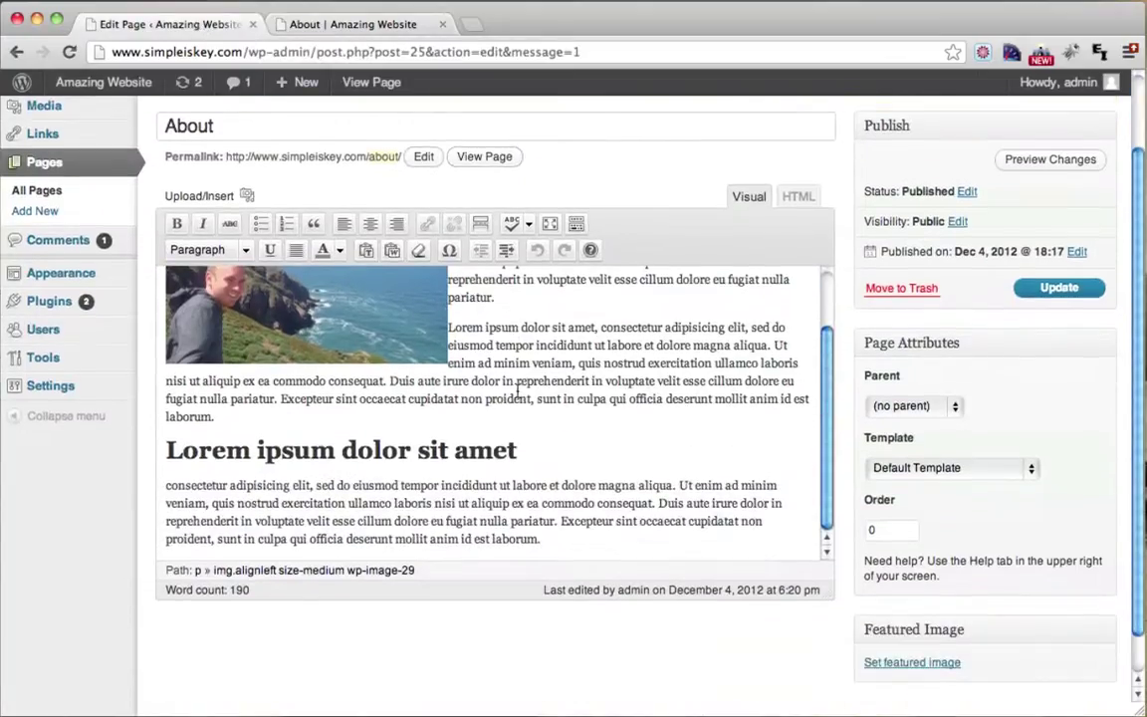
{"action": "left_click", "coordinate": [658, 508]}
{"action": "key", "text": "Return"}
{"action": "key", "text": "Return"}
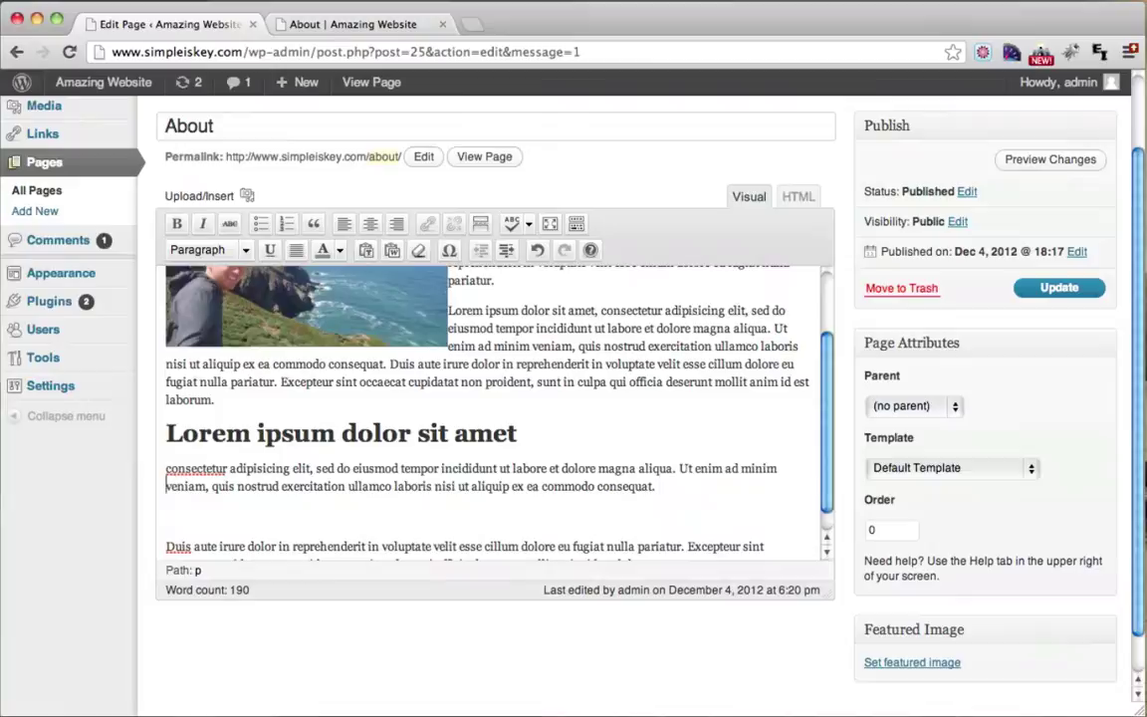
{"action": "left_click", "coordinate": [166, 515]}
{"action": "left_click", "coordinate": [286, 225]}
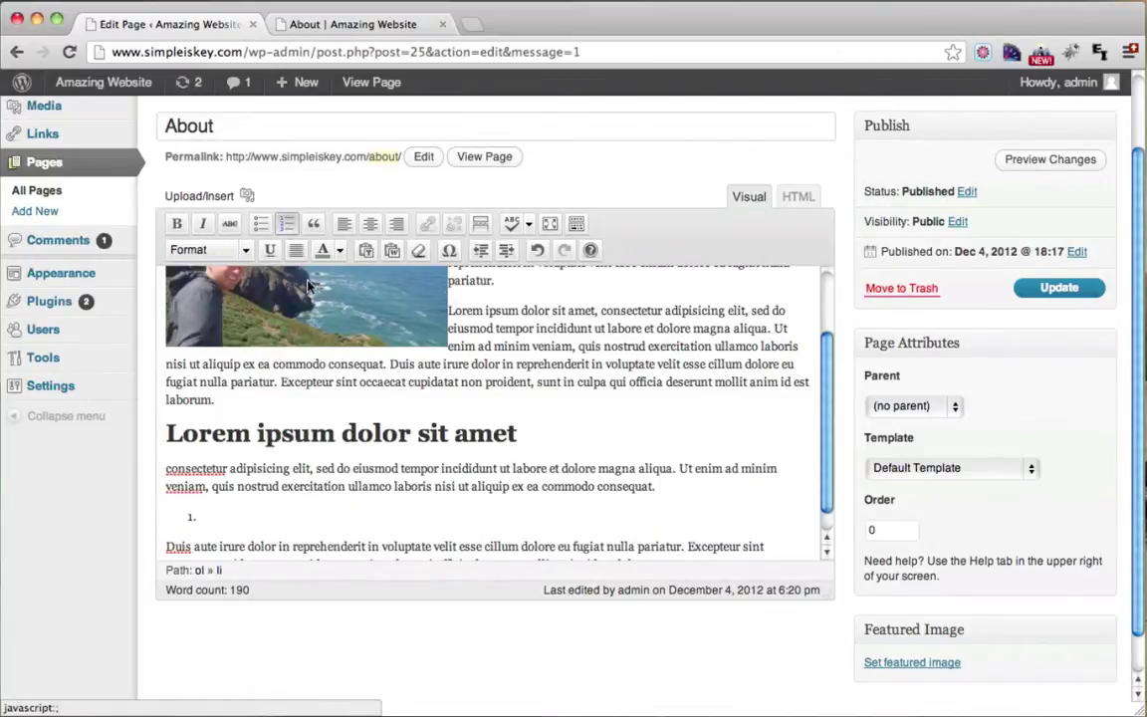
{"action": "type", "text": "One"}
{"action": "key", "text": "Return"}
{"action": "type", "text": "Tw"}
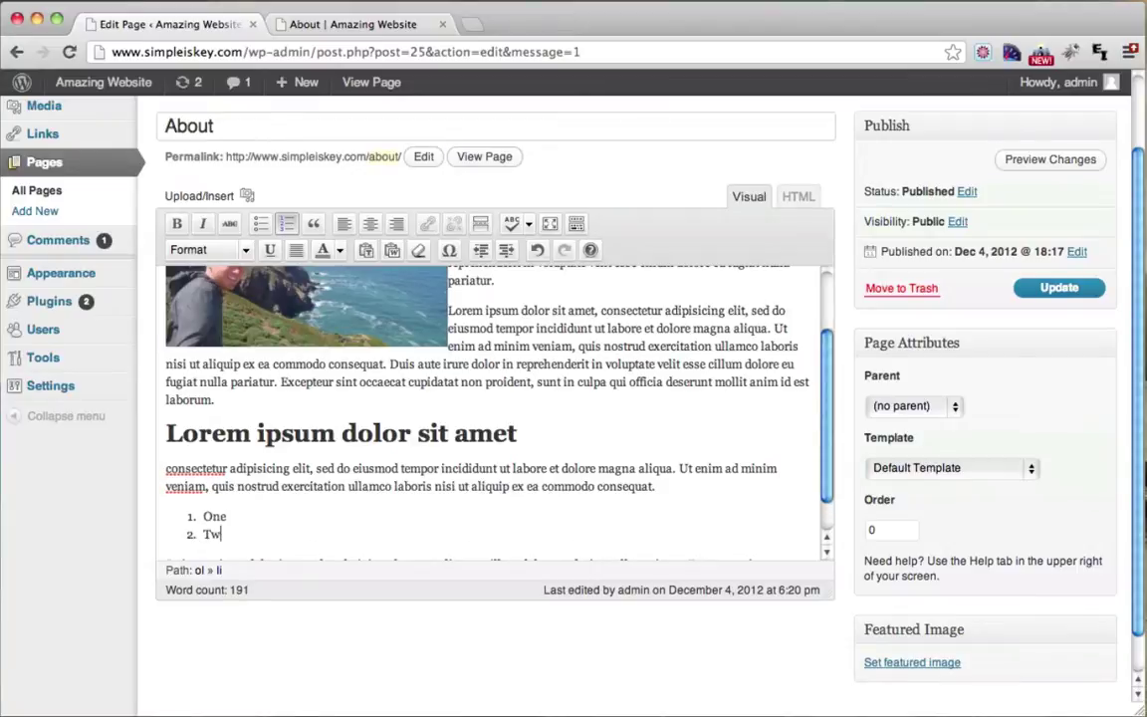
{"action": "type", "text": "o"}
{"action": "key", "text": "Return"}
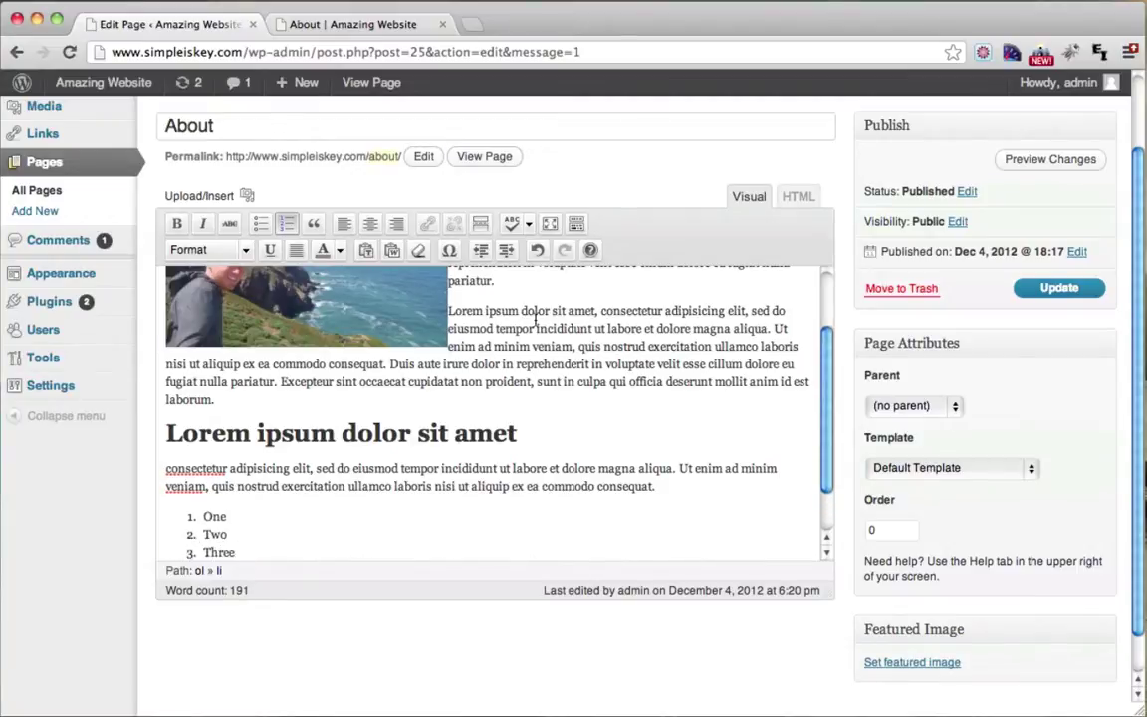
{"action": "type", "text": "Duis aute irure dolor in reprehenderit in voluptate velit esse cillum dolore eu fugiat nulla pariatur. Excepteur sint occaecat cupidatat non proident, sunt in culpa qui officia deserunt mollit anim id est laborum."}
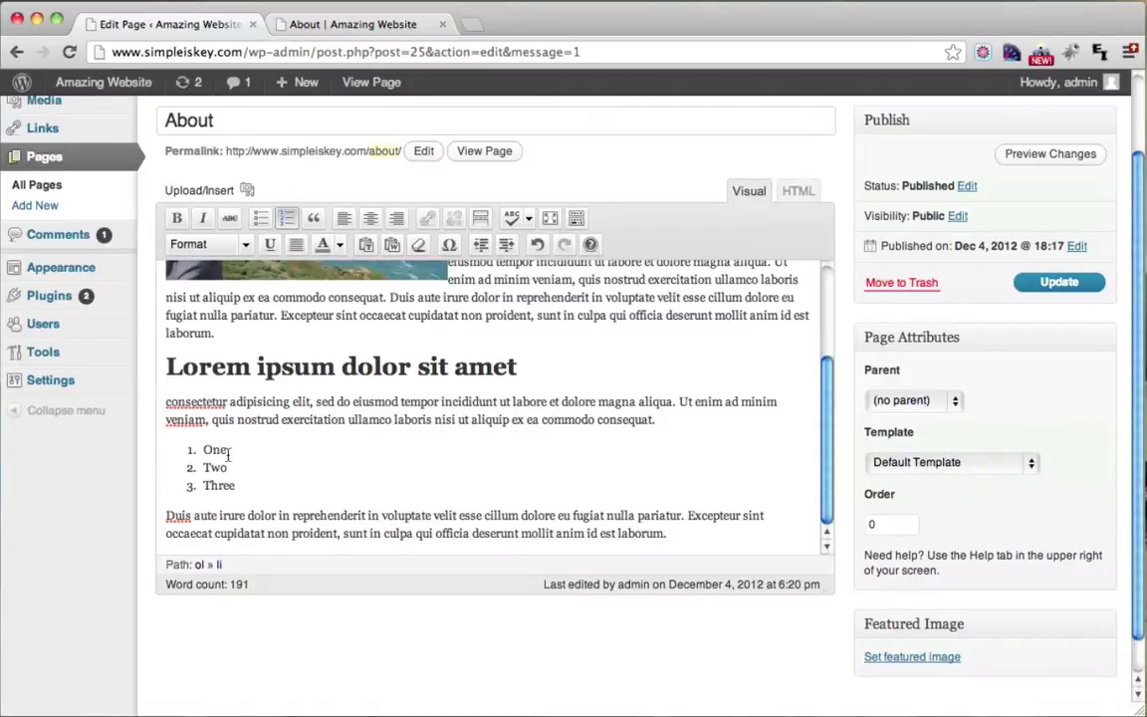
{"action": "left_click_drag", "start_coordinate": [170, 515], "coordinate": [686, 535]}
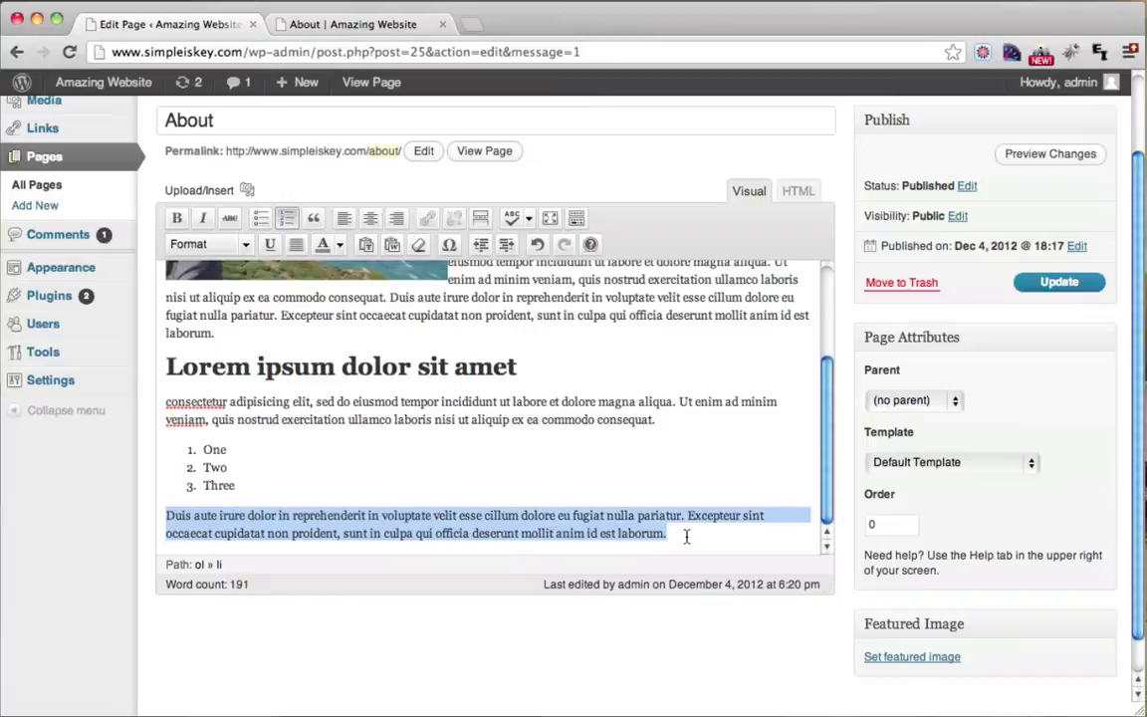
- Colour the Duis aute paragraph blue
{"action": "left_click", "coordinate": [339, 245]}
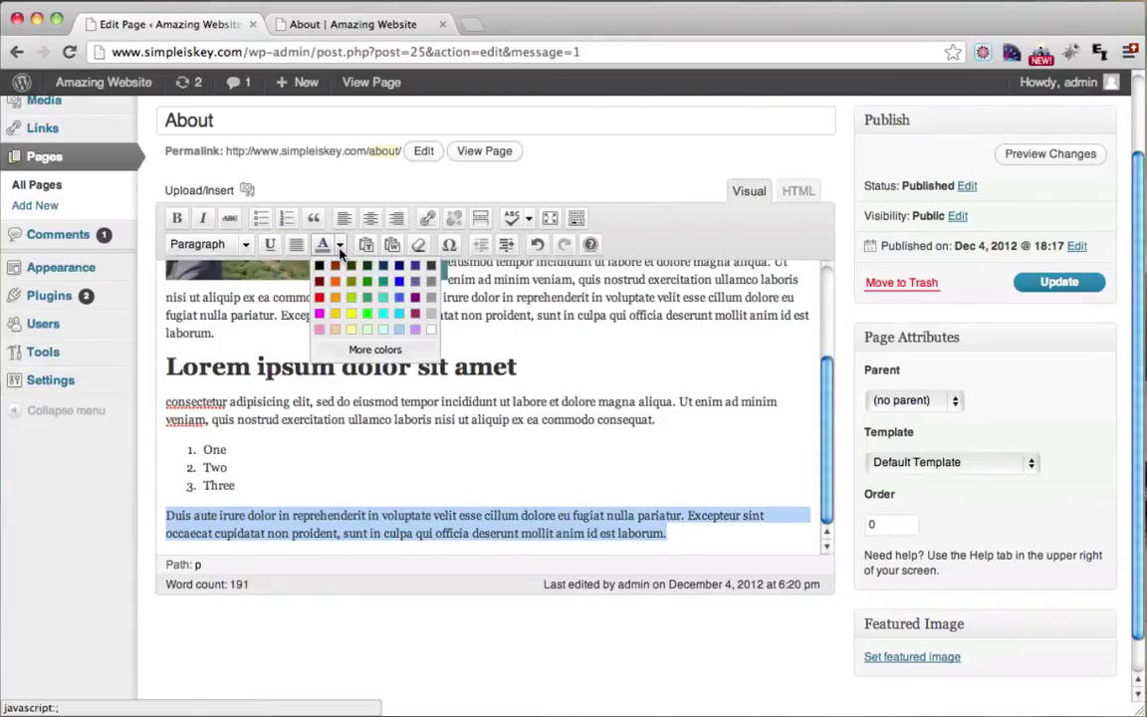
{"action": "left_click", "coordinate": [401, 284]}
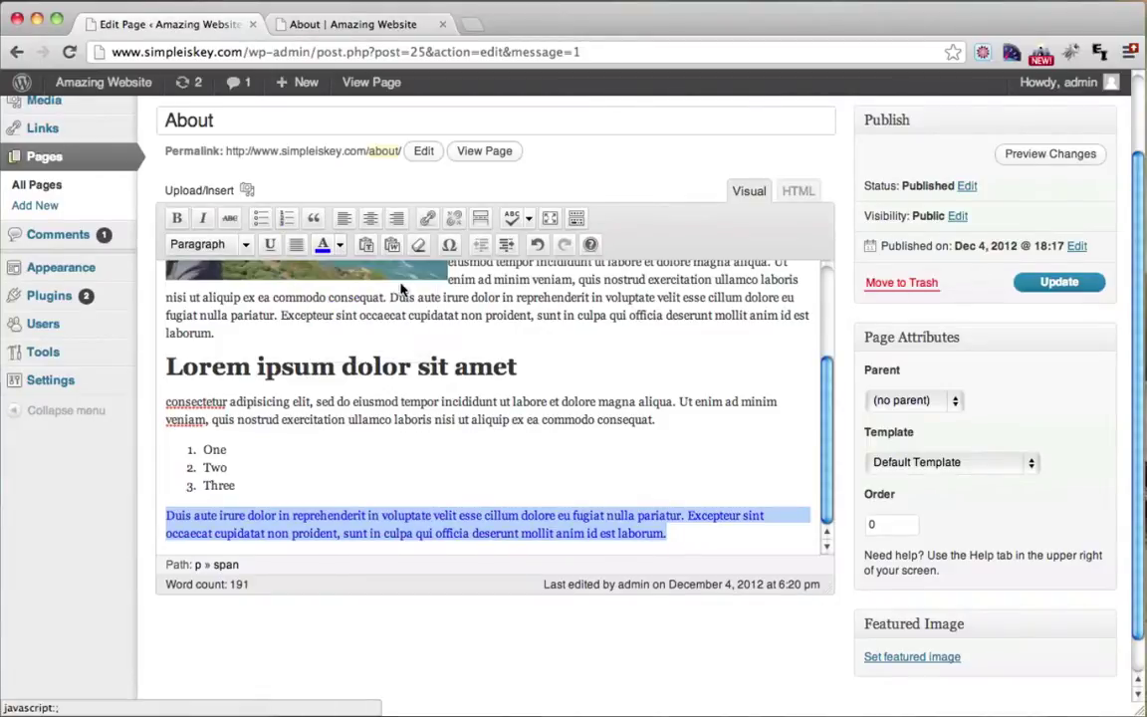
{"action": "left_click", "coordinate": [468, 440]}
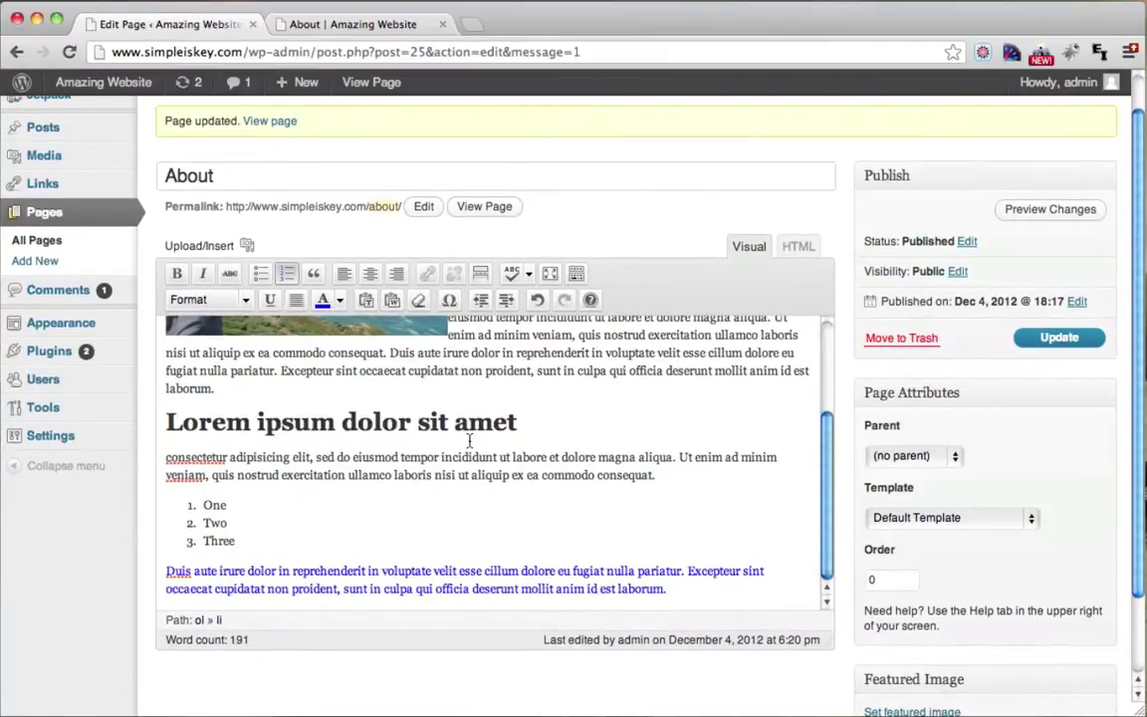
{"action": "scroll", "coordinate": [453, 474], "scroll_direction": "up", "scroll_amount": 1}
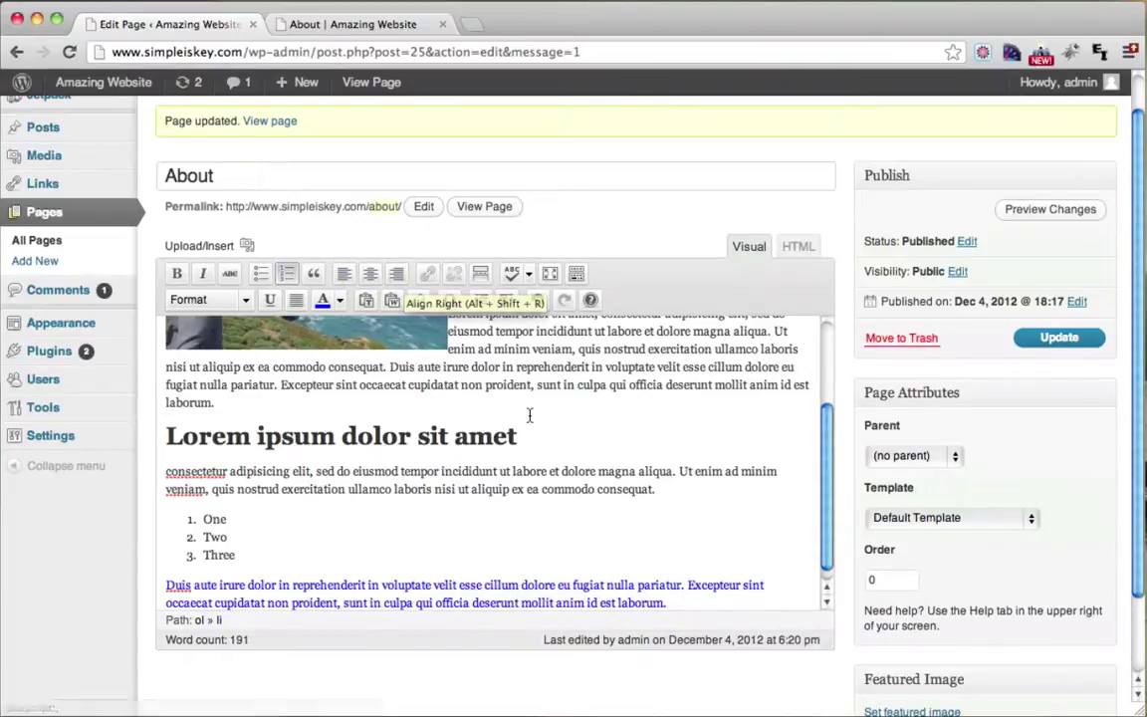
{"action": "double_click", "coordinate": [463, 475]}
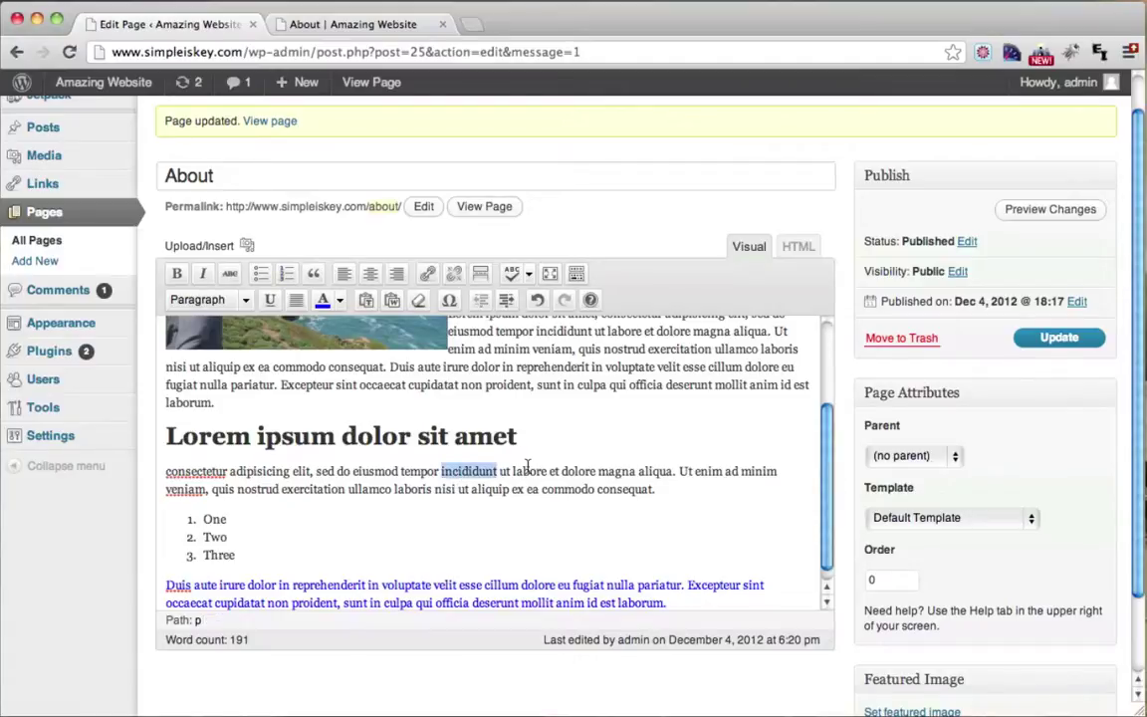
{"action": "left_click", "coordinate": [430, 276]}
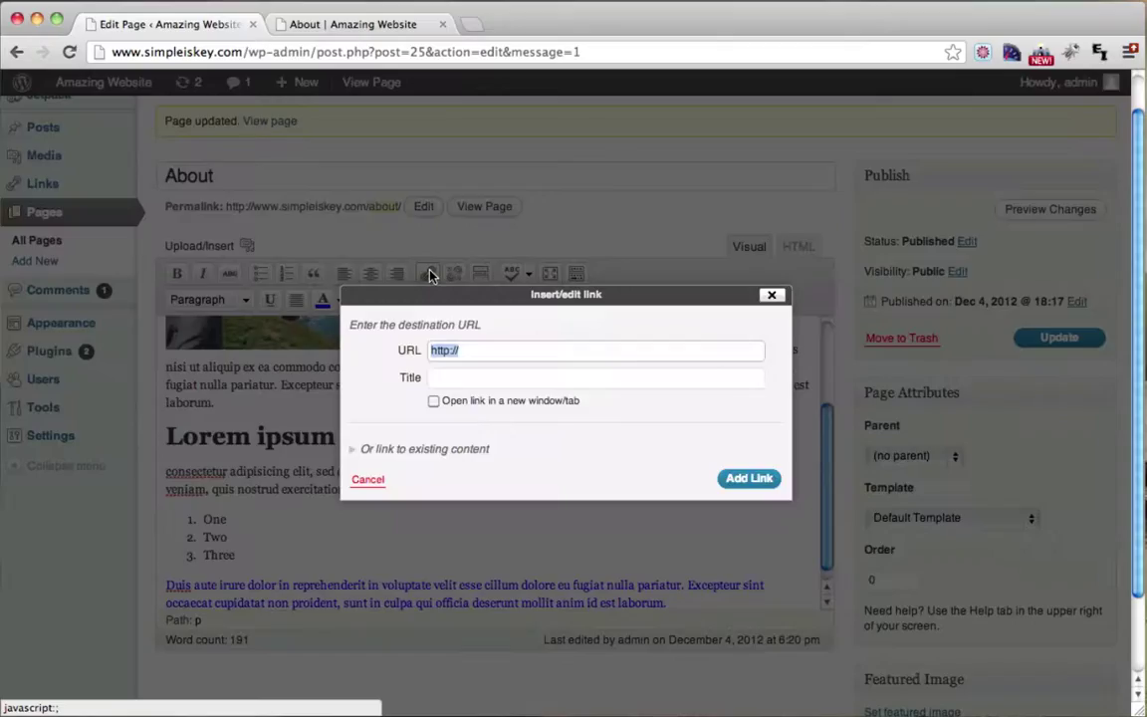
{"action": "left_click", "coordinate": [475, 352]}
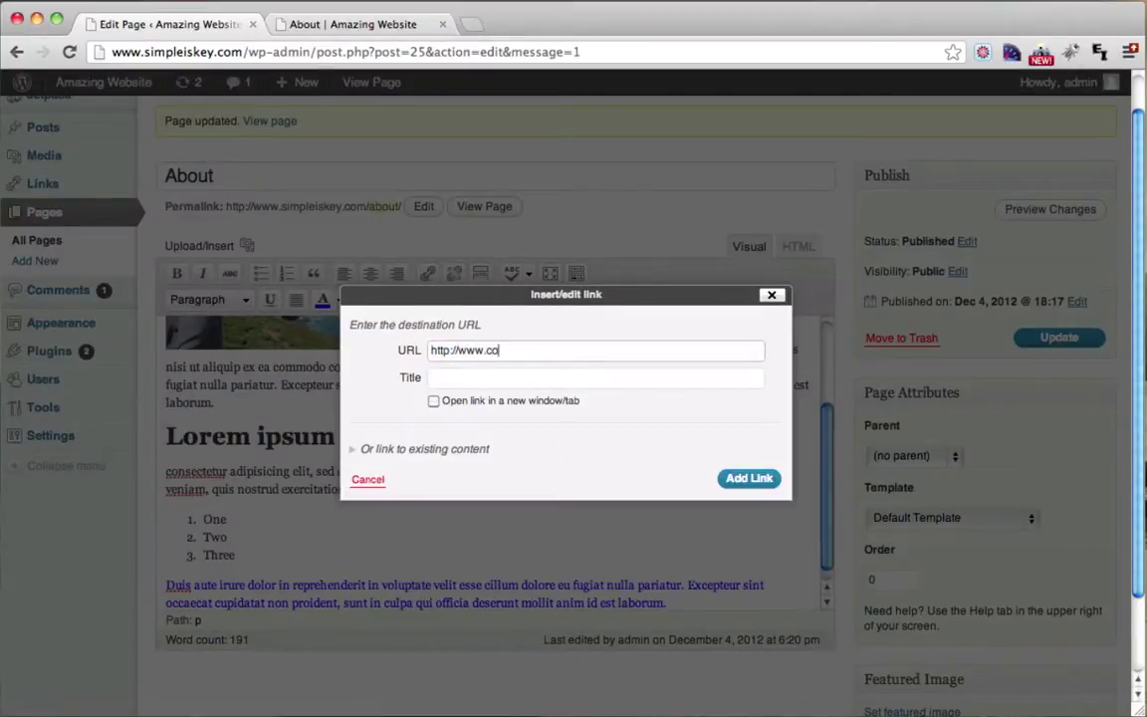
{"action": "type", "text": "www.conutant.org"}
{"action": "left_click", "coordinate": [749, 479]}
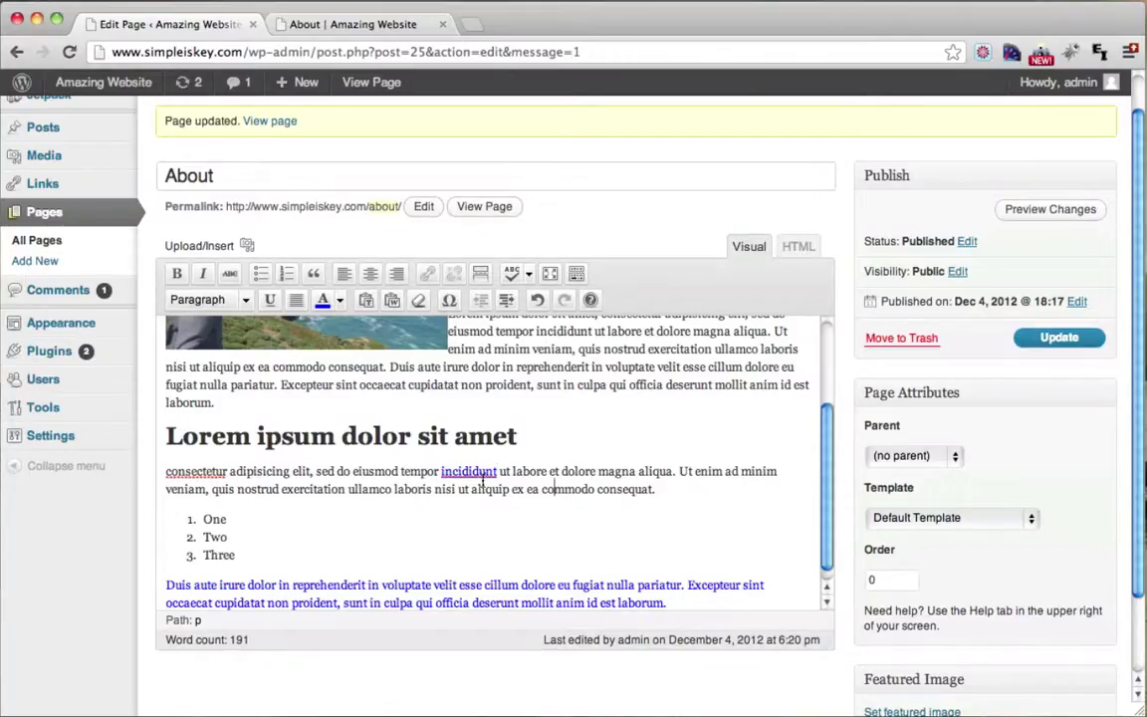
- Update the page, then check on the reloaded live About page that the incididunt link opens conutant.org
{"action": "left_click", "coordinate": [1056, 339]}
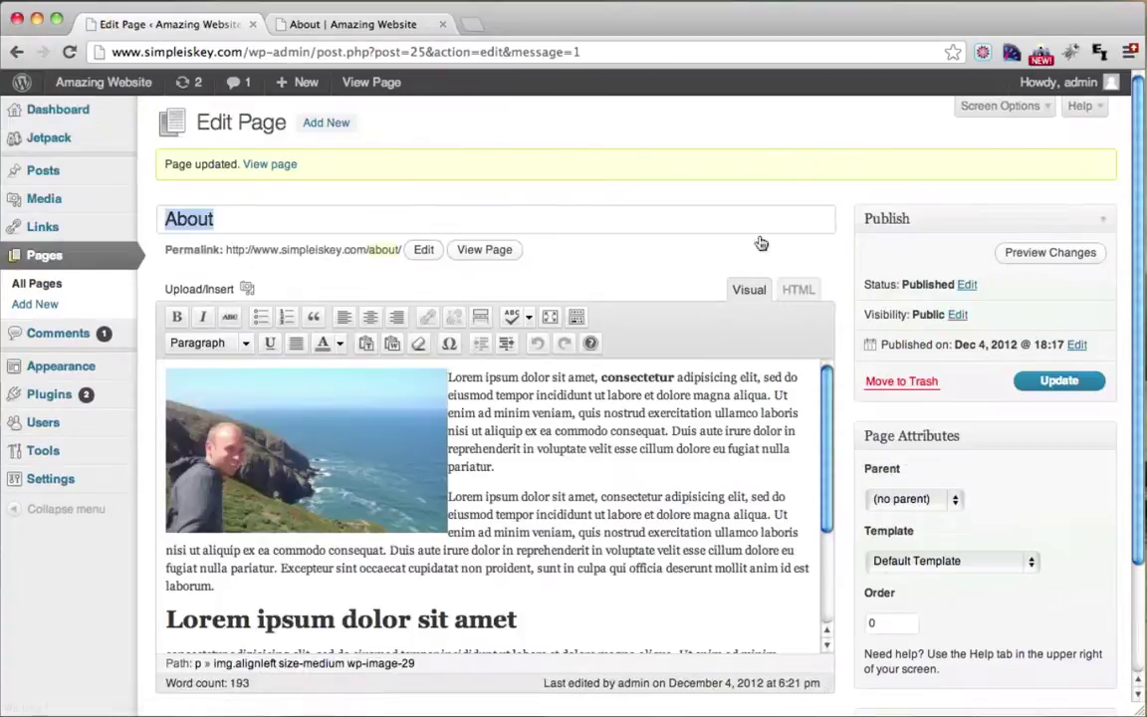
{"action": "left_click", "coordinate": [386, 22]}
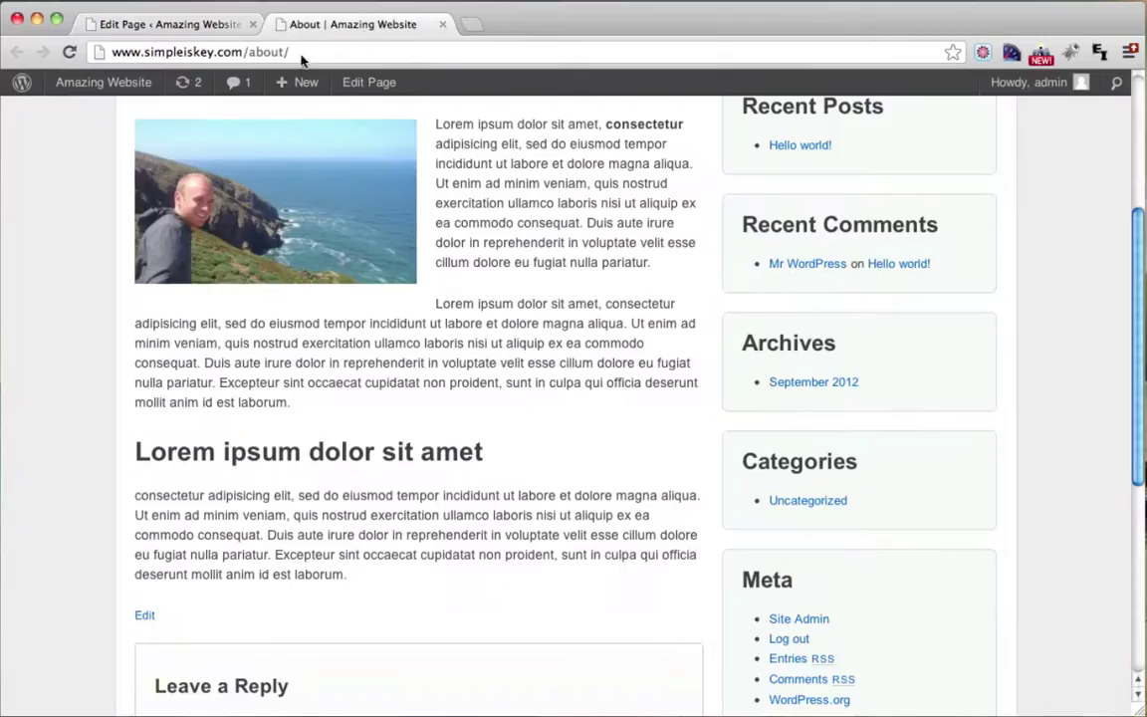
{"action": "left_click", "coordinate": [68, 52]}
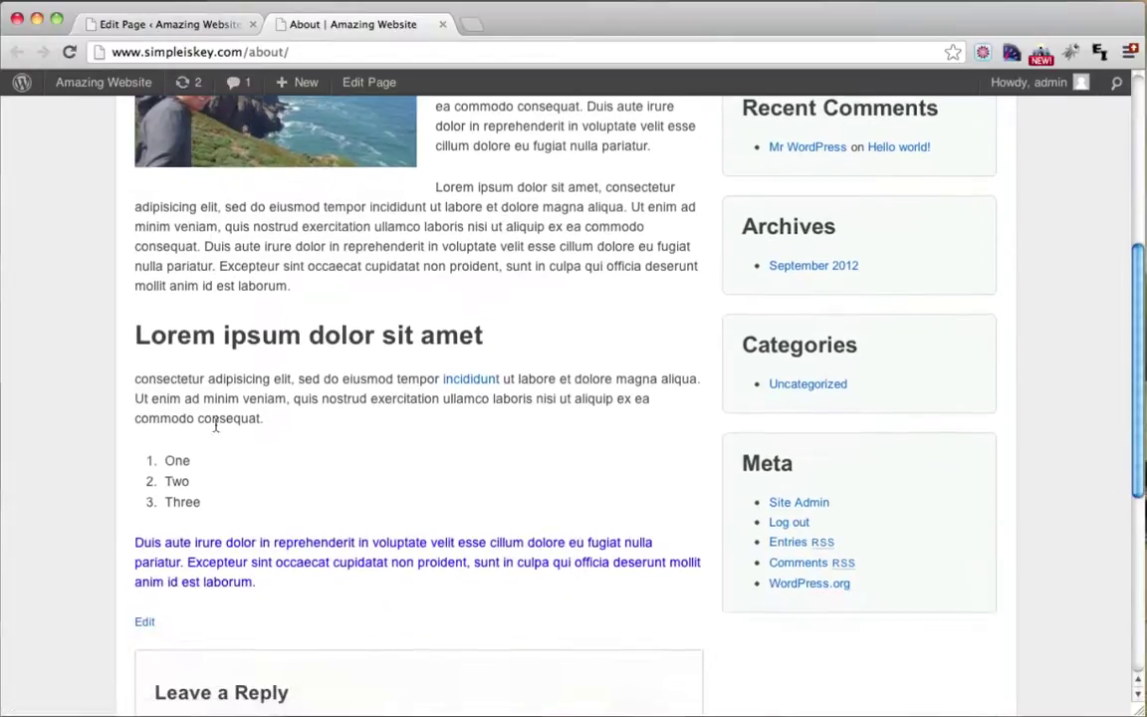
{"action": "left_click", "coordinate": [479, 389]}
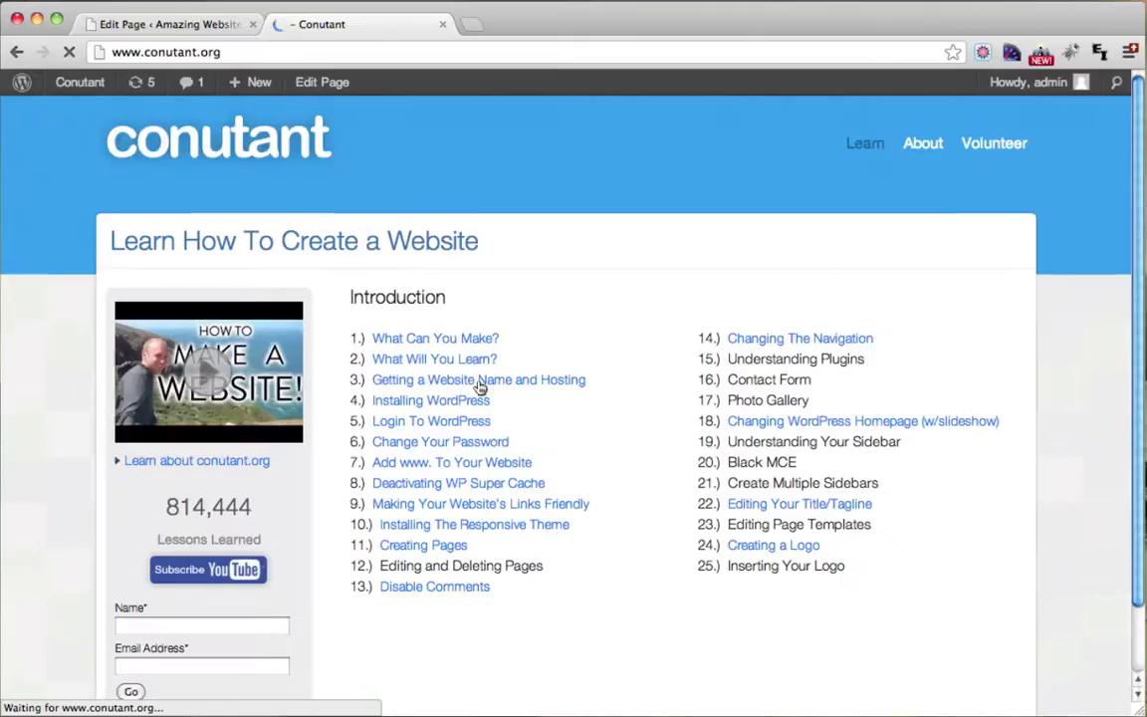
{"action": "left_click", "coordinate": [15, 55]}
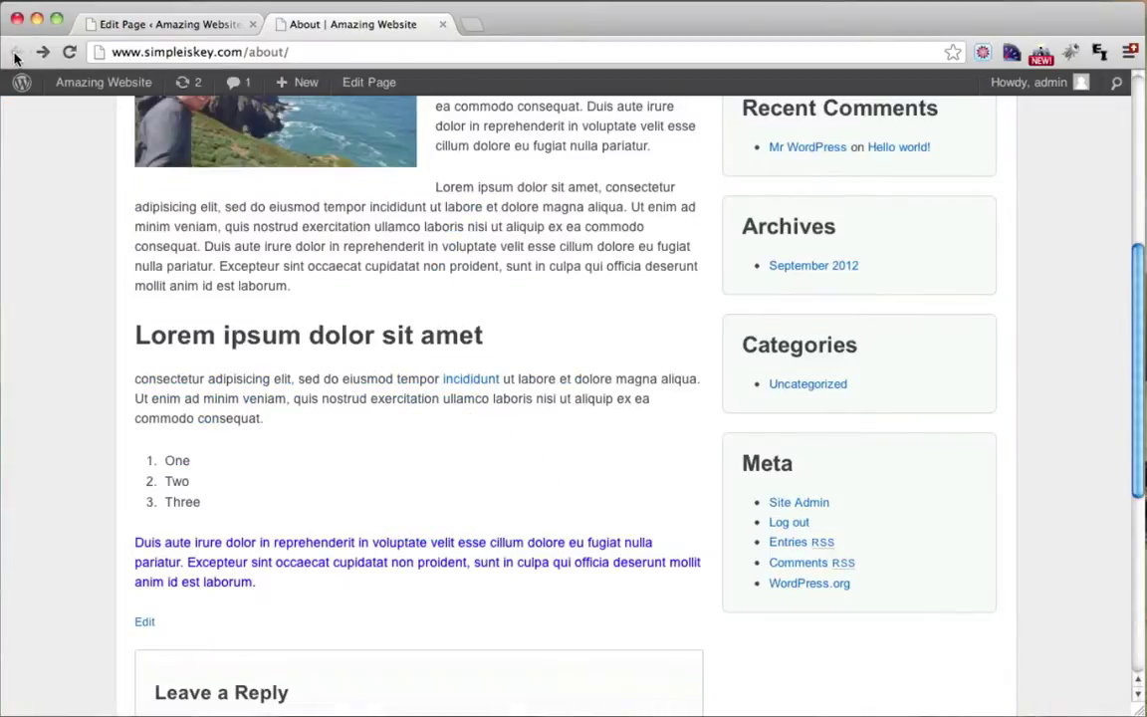
{"action": "scroll", "coordinate": [465, 351], "scroll_direction": "up", "scroll_amount": 5}
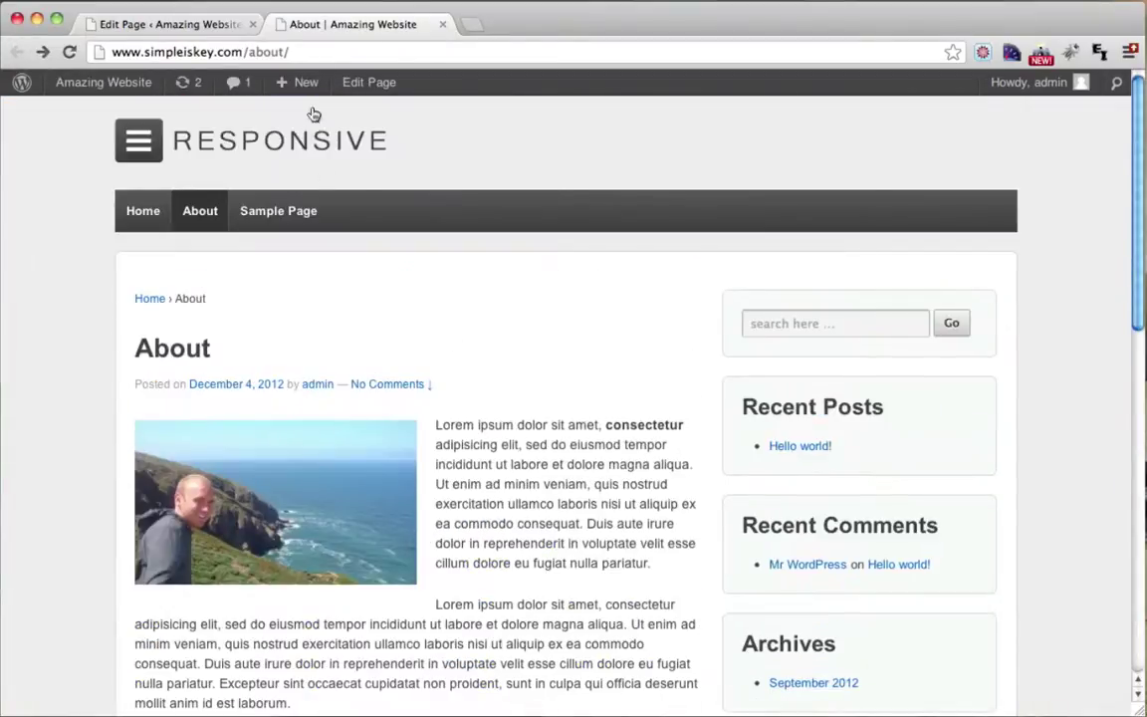
- Scroll through the live About page to check the left-aligned photo beside the opening text
{"action": "scroll", "coordinate": [499, 336], "scroll_direction": "down", "scroll_amount": 3}
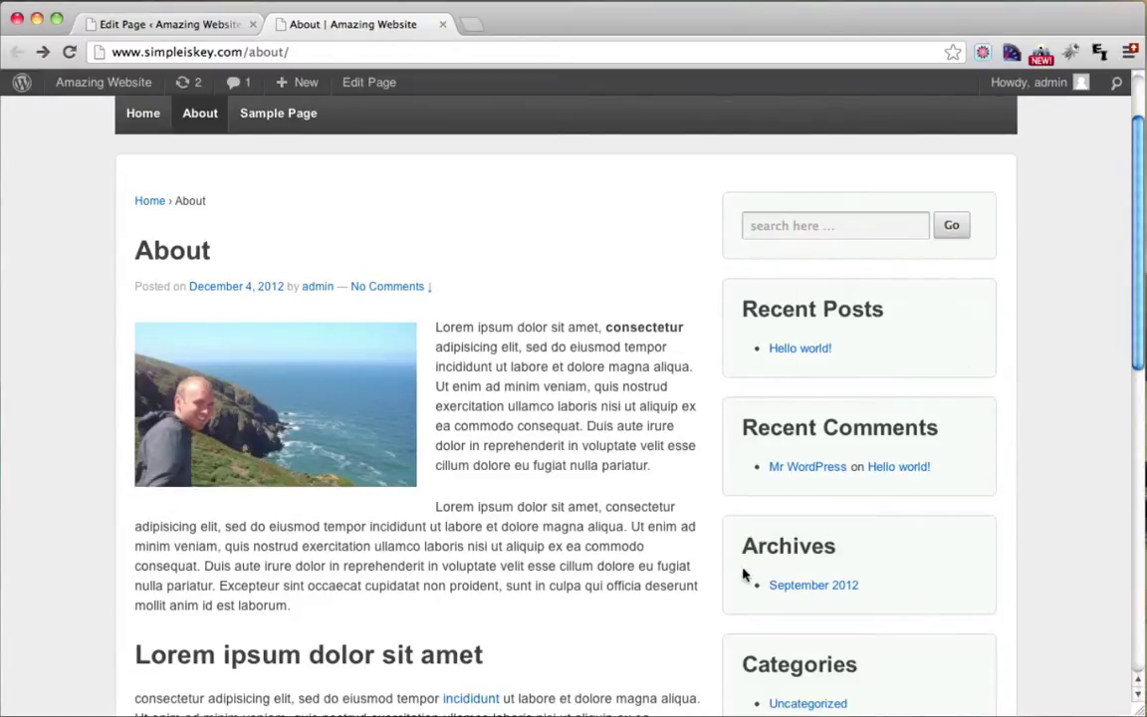
{"action": "scroll", "coordinate": [909, 521], "scroll_direction": "down", "scroll_amount": 2}
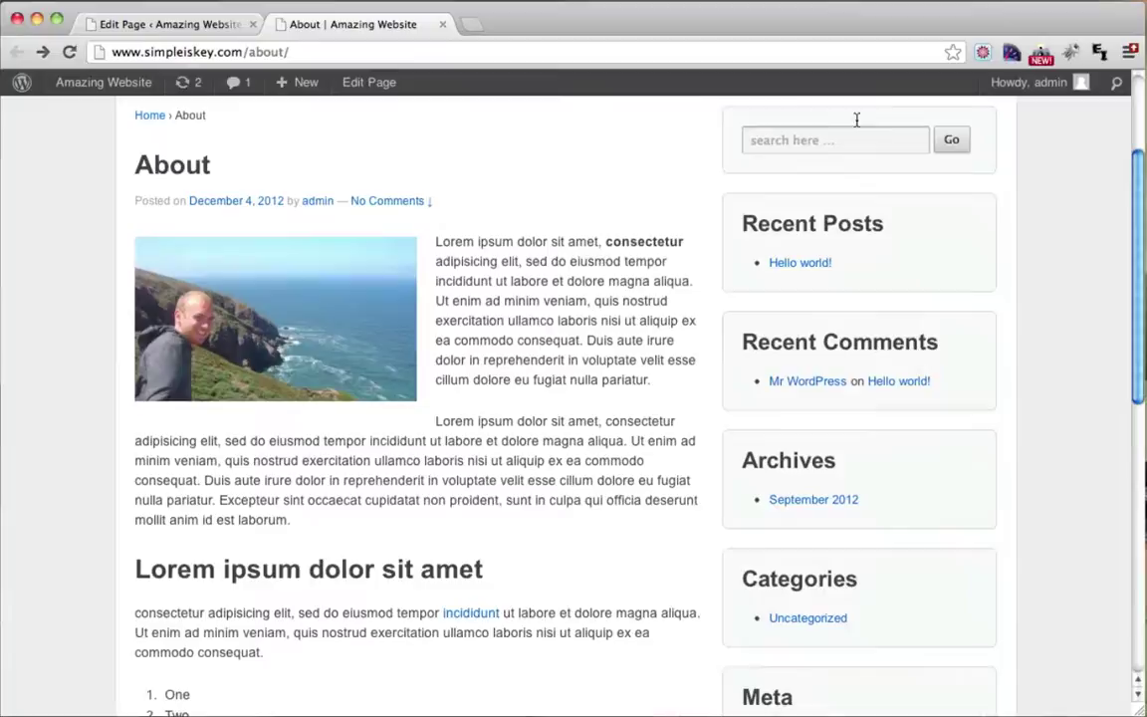
{"action": "scroll", "coordinate": [906, 347], "scroll_direction": "up", "scroll_amount": 4}
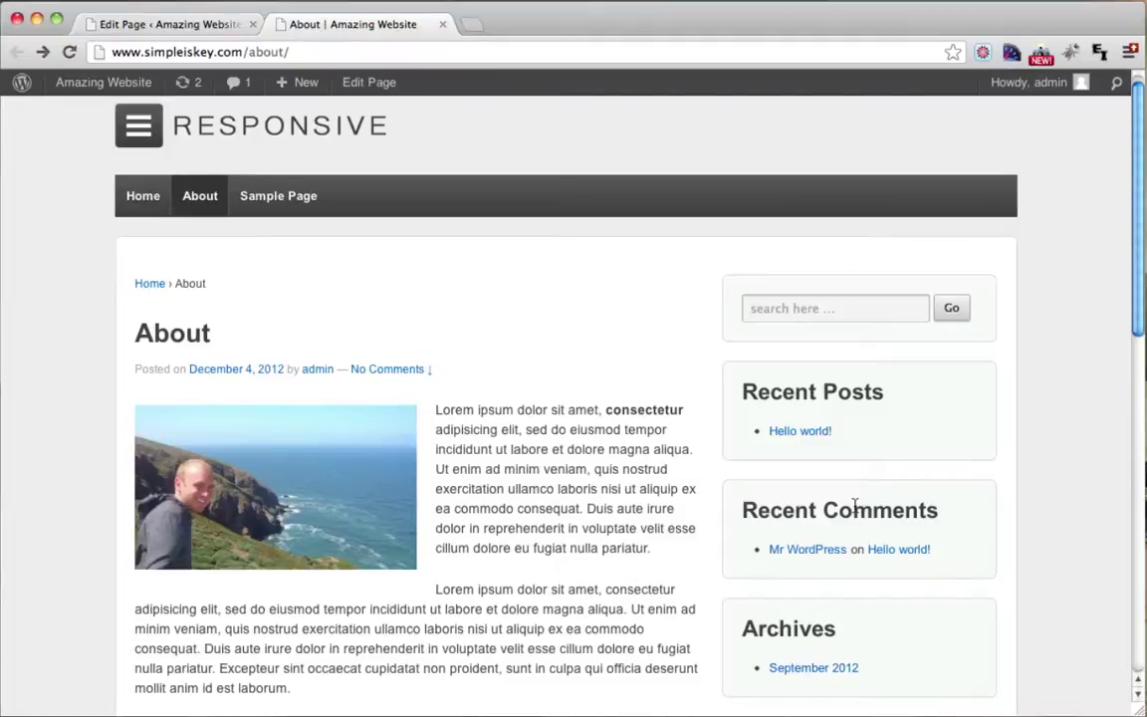
- Switch the About page to the Full Width Page (no sidebar) template and update it
{"action": "left_click", "coordinate": [209, 27]}
{"action": "scroll", "coordinate": [765, 389], "scroll_direction": "down", "scroll_amount": 1}
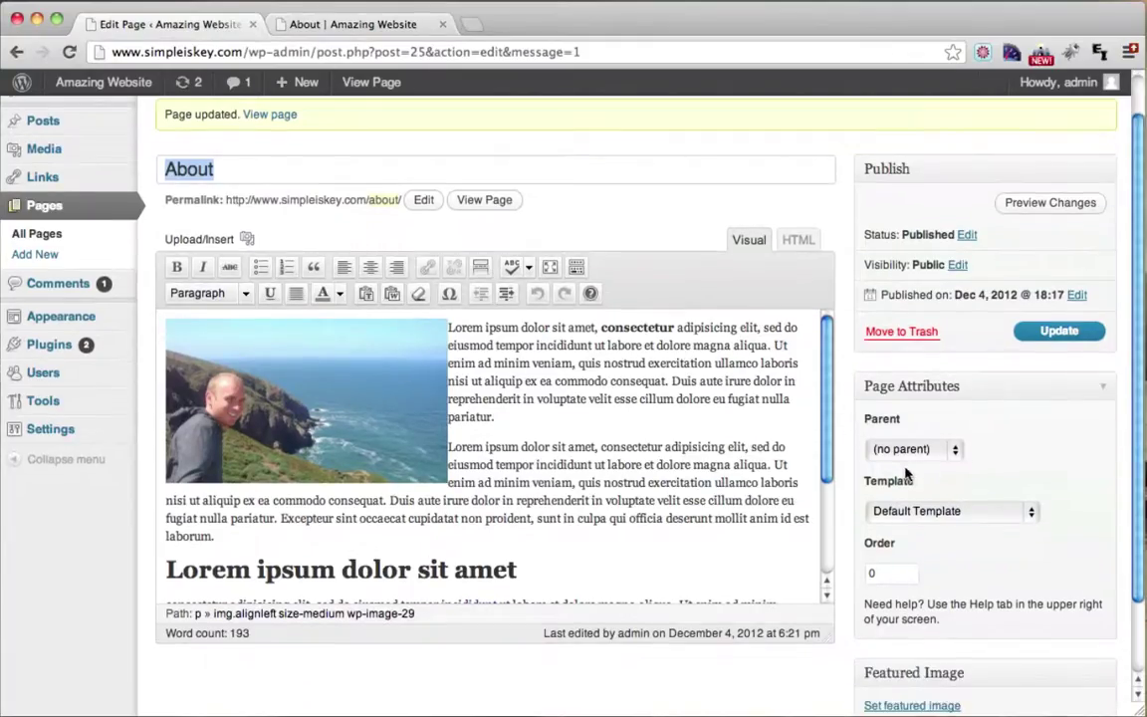
{"action": "left_click", "coordinate": [986, 516]}
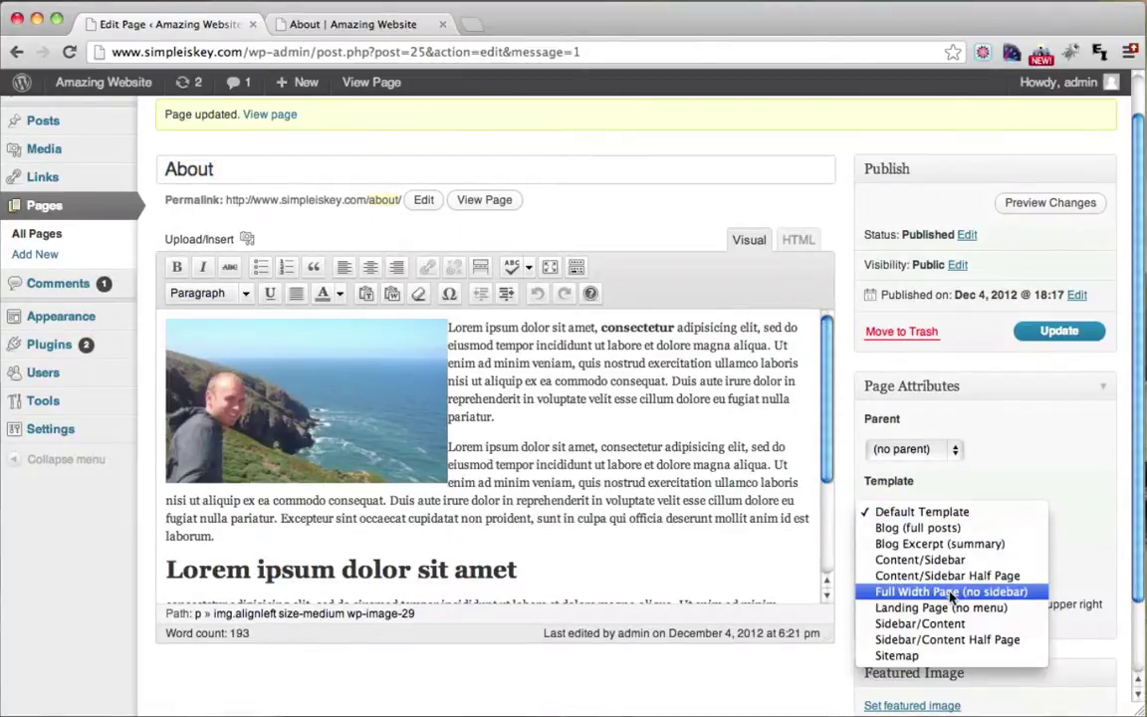
{"action": "left_click", "coordinate": [1005, 592]}
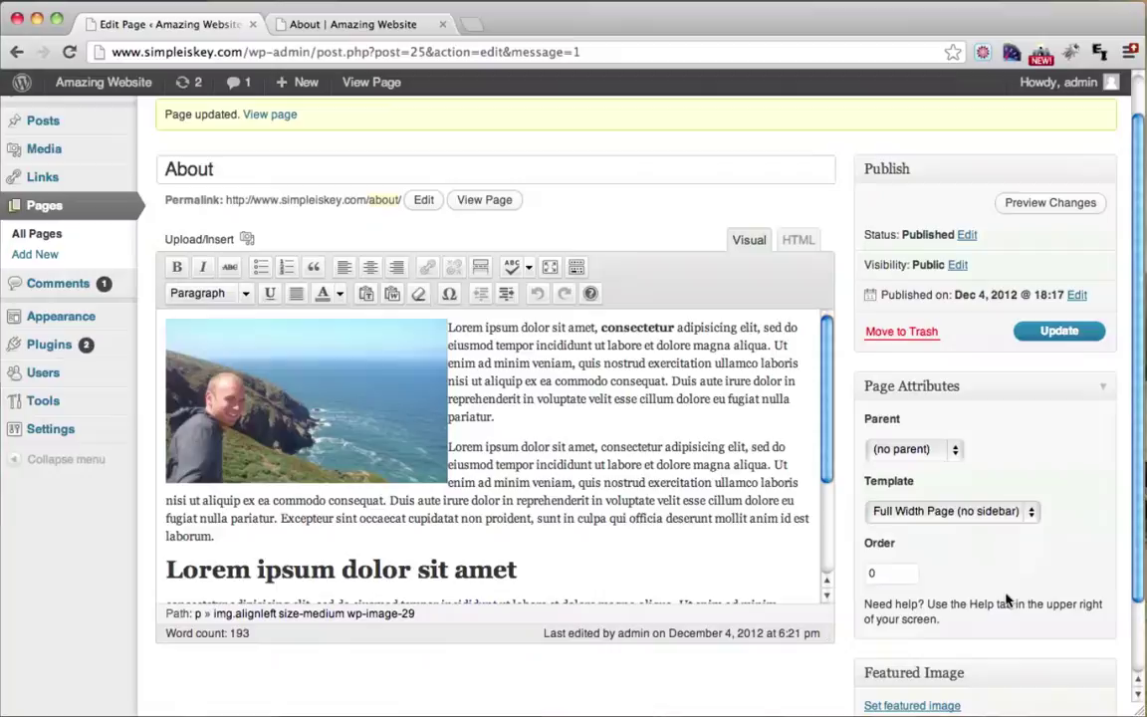
{"action": "left_click", "coordinate": [1057, 336]}
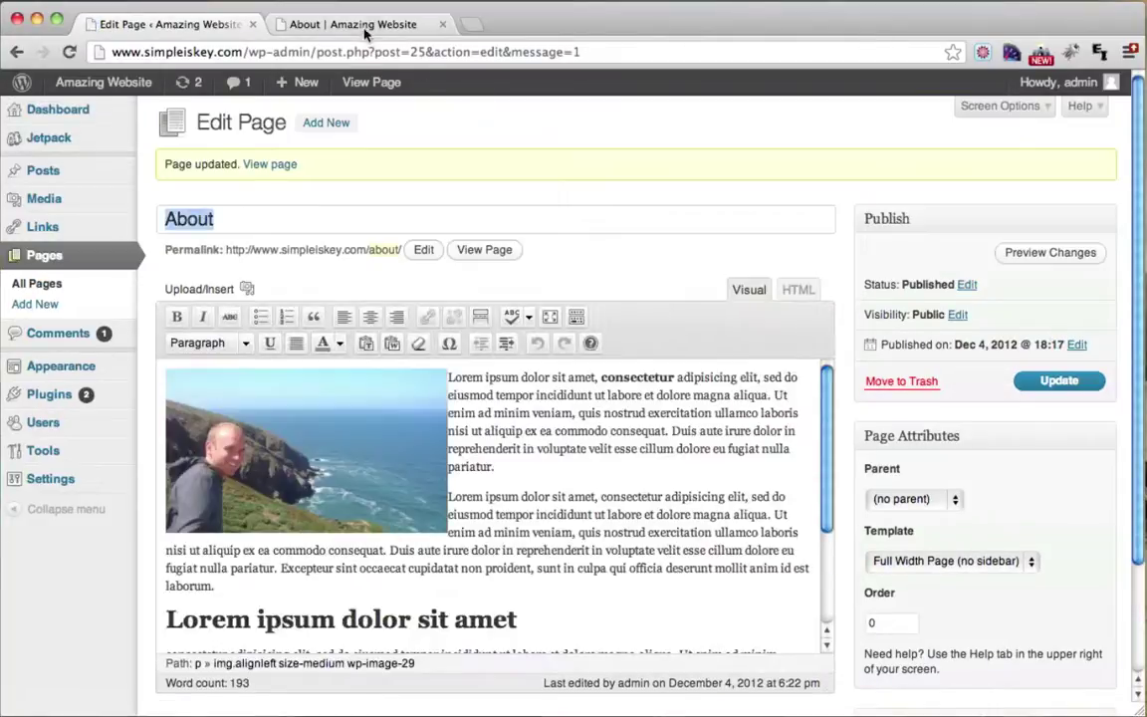
{"action": "left_click", "coordinate": [366, 28]}
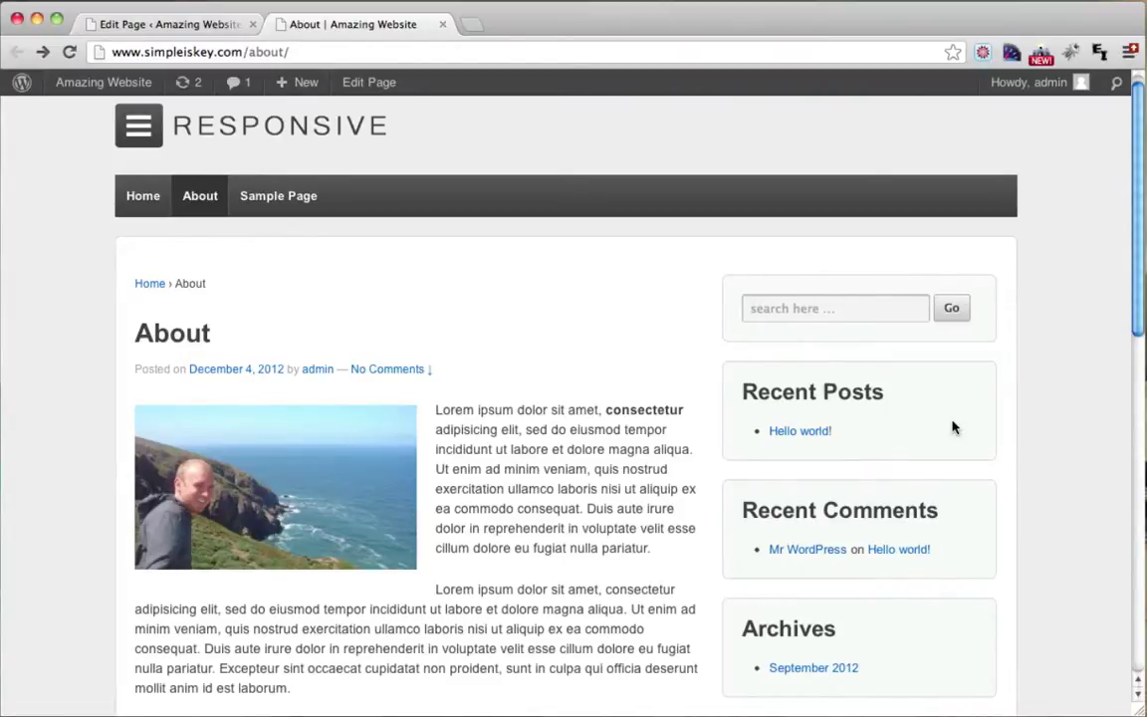
- Reload the live About page and scroll through it to check the full-width, sidebar-free layout
{"action": "left_click", "coordinate": [68, 52]}
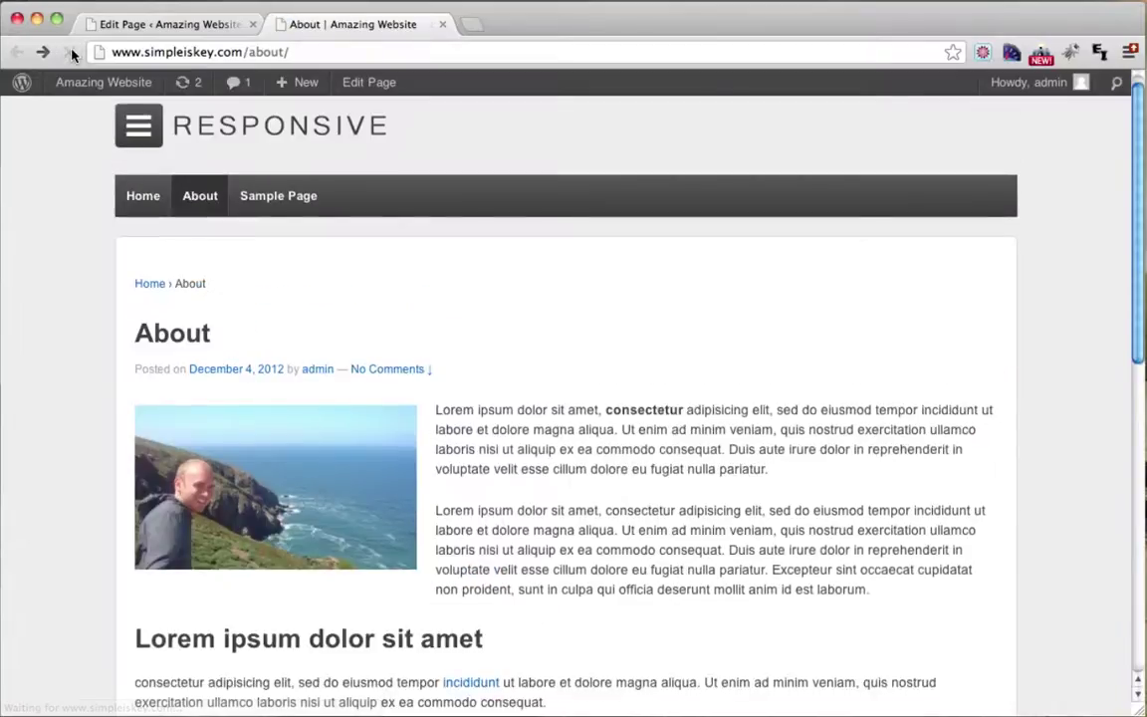
{"action": "scroll", "coordinate": [794, 402], "scroll_direction": "down", "scroll_amount": 5}
{"action": "scroll", "coordinate": [794, 402], "scroll_direction": "down", "scroll_amount": 3}
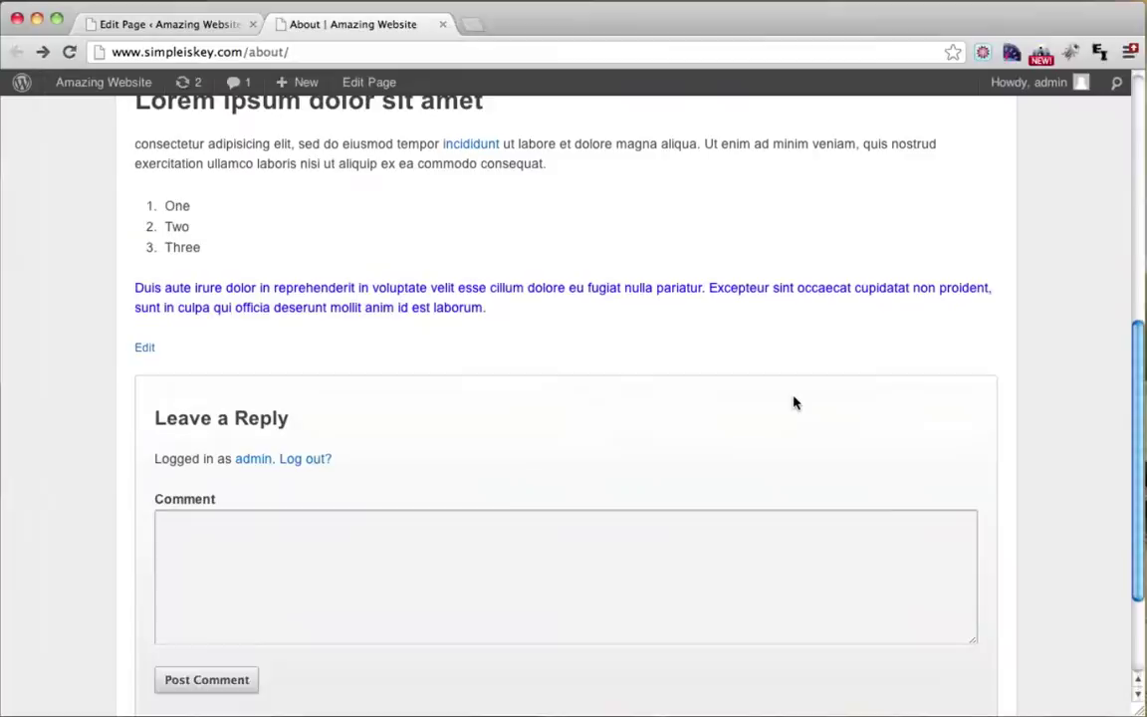
{"action": "scroll", "coordinate": [794, 402], "scroll_direction": "up", "scroll_amount": 5}
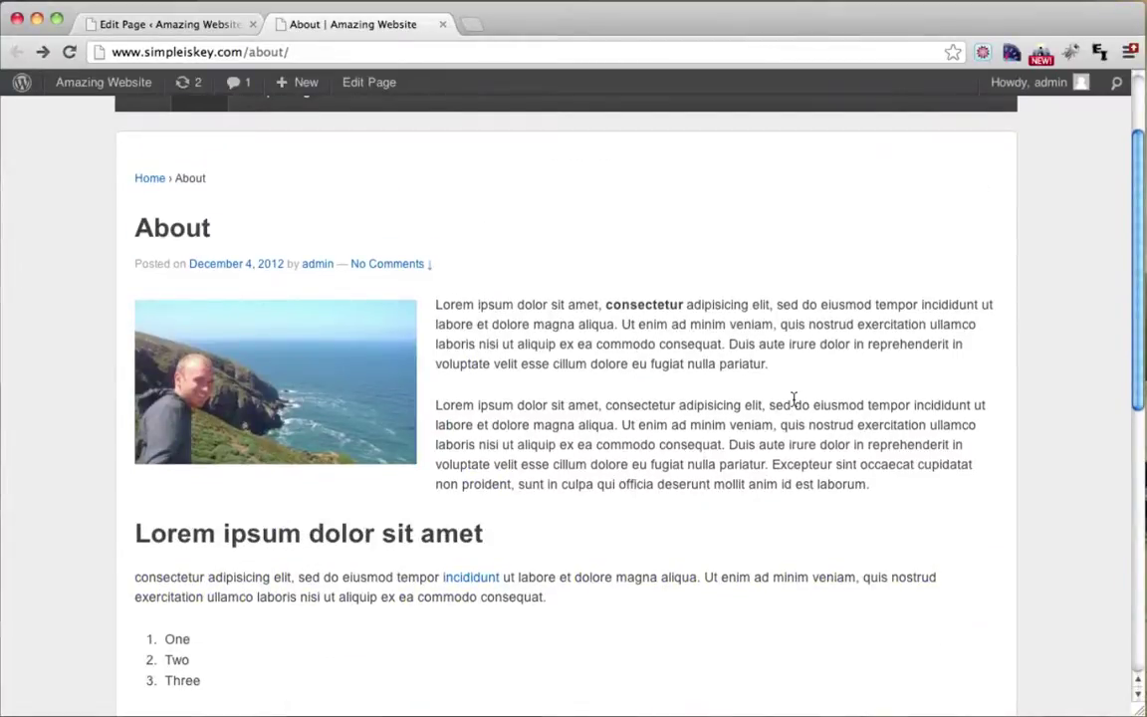
{"action": "scroll", "coordinate": [794, 398], "scroll_direction": "up", "scroll_amount": 2}
{"action": "scroll", "coordinate": [794, 400], "scroll_direction": "up", "scroll_amount": 1}
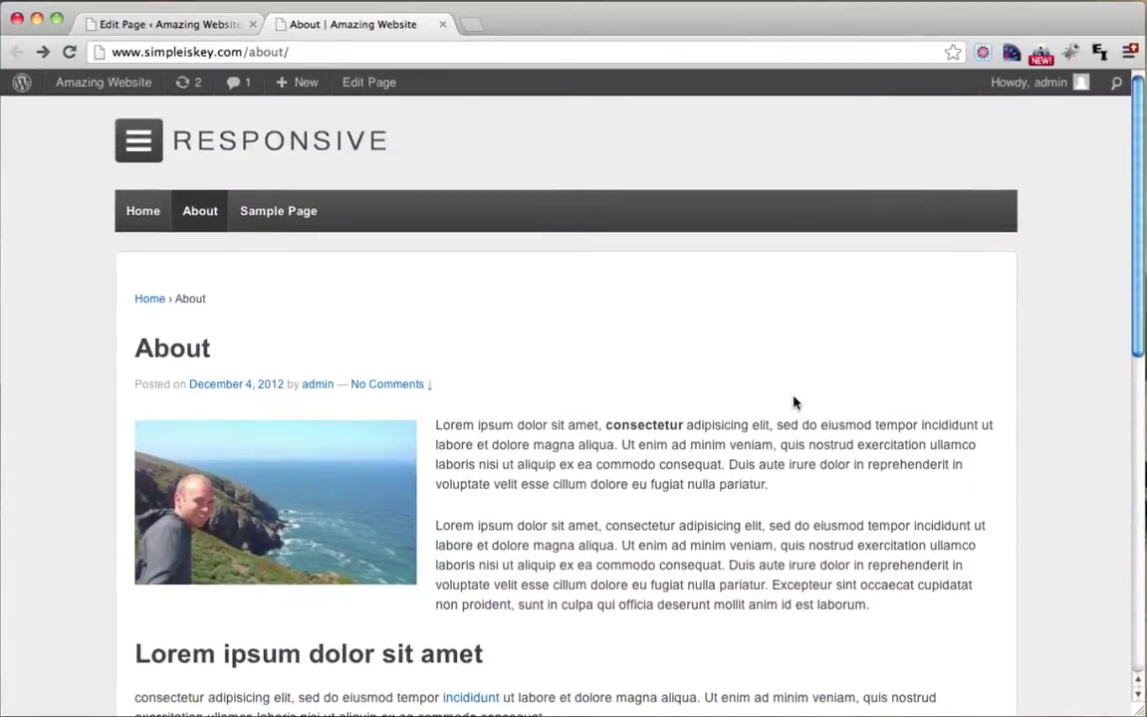
- Close the live tab, restore the Default Template on About, update it, and go to Dashboard
{"action": "left_click", "coordinate": [444, 26]}
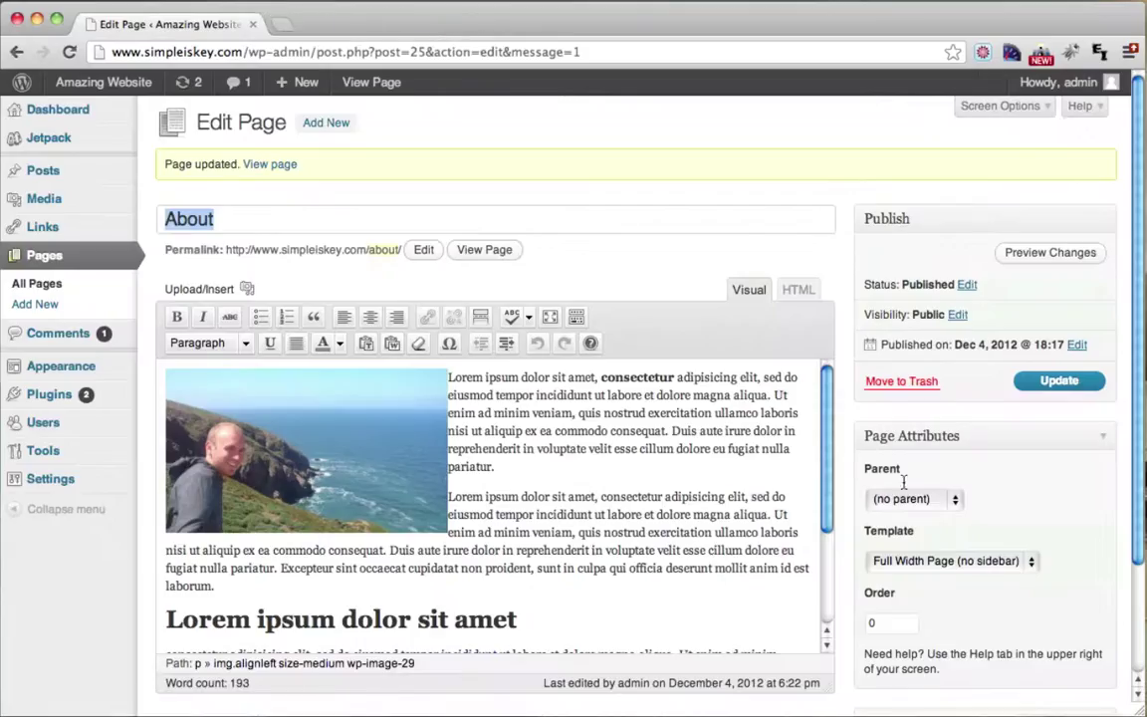
{"action": "left_click", "coordinate": [984, 564]}
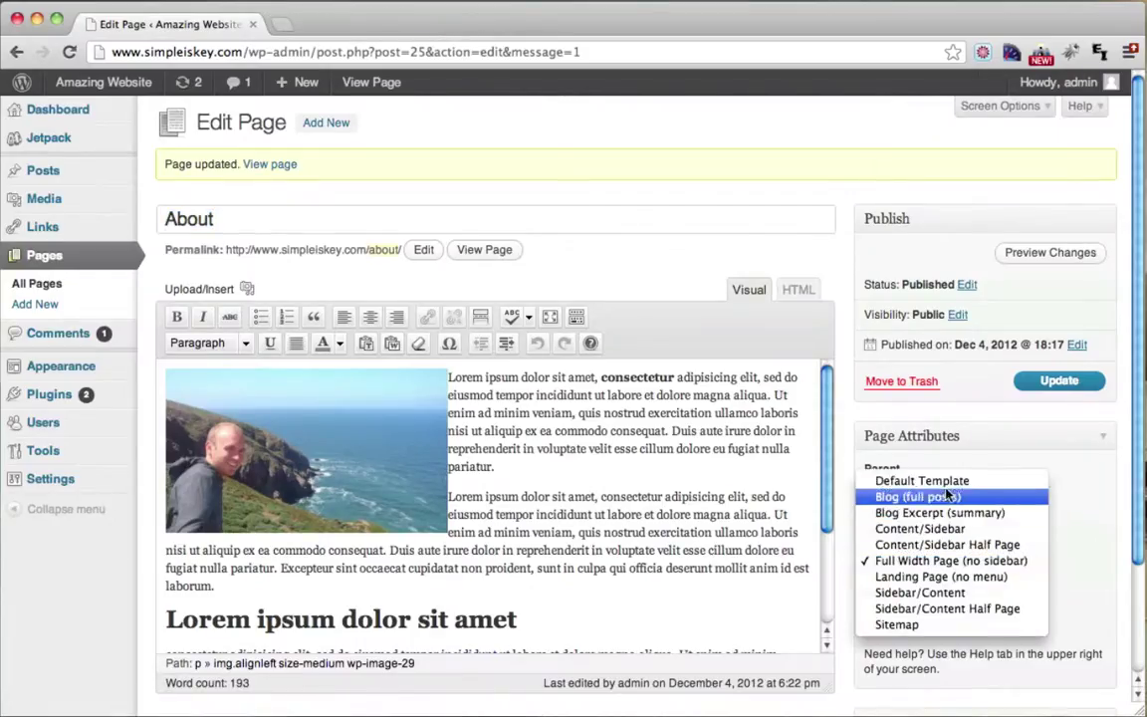
{"action": "left_click", "coordinate": [949, 484]}
{"action": "left_click", "coordinate": [1055, 384]}
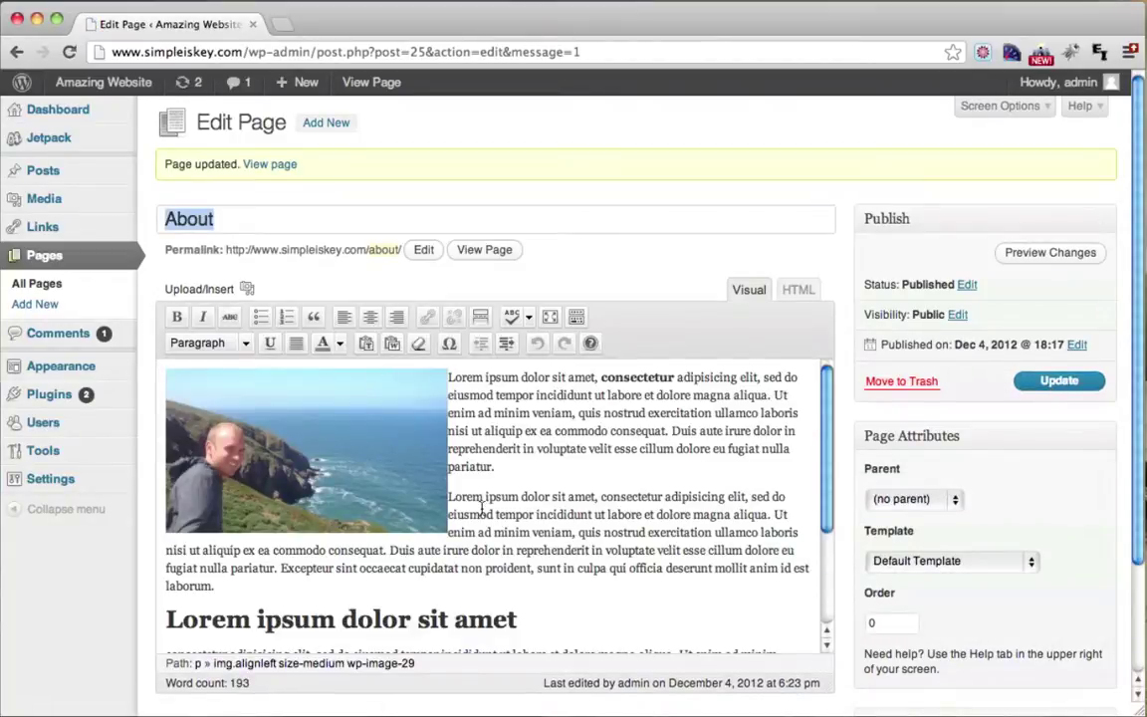
{"action": "left_click", "coordinate": [78, 115]}
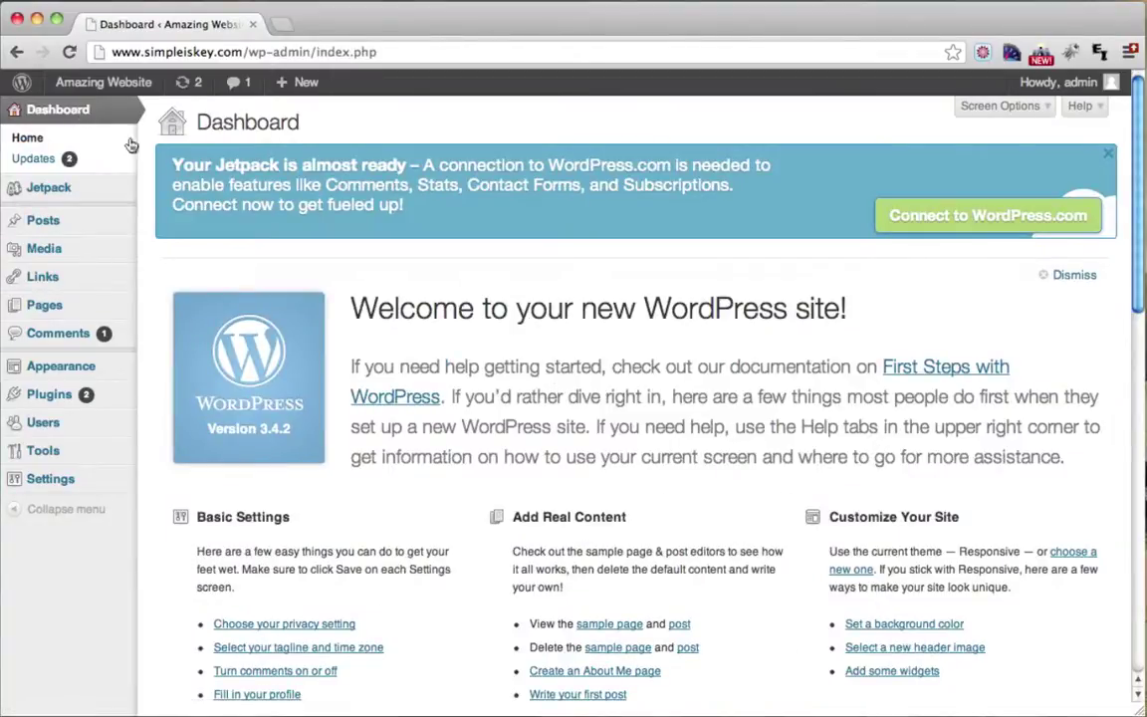
- Open the Pages list, briefly open About in the editor, then return to the list
{"action": "left_click", "coordinate": [48, 307]}
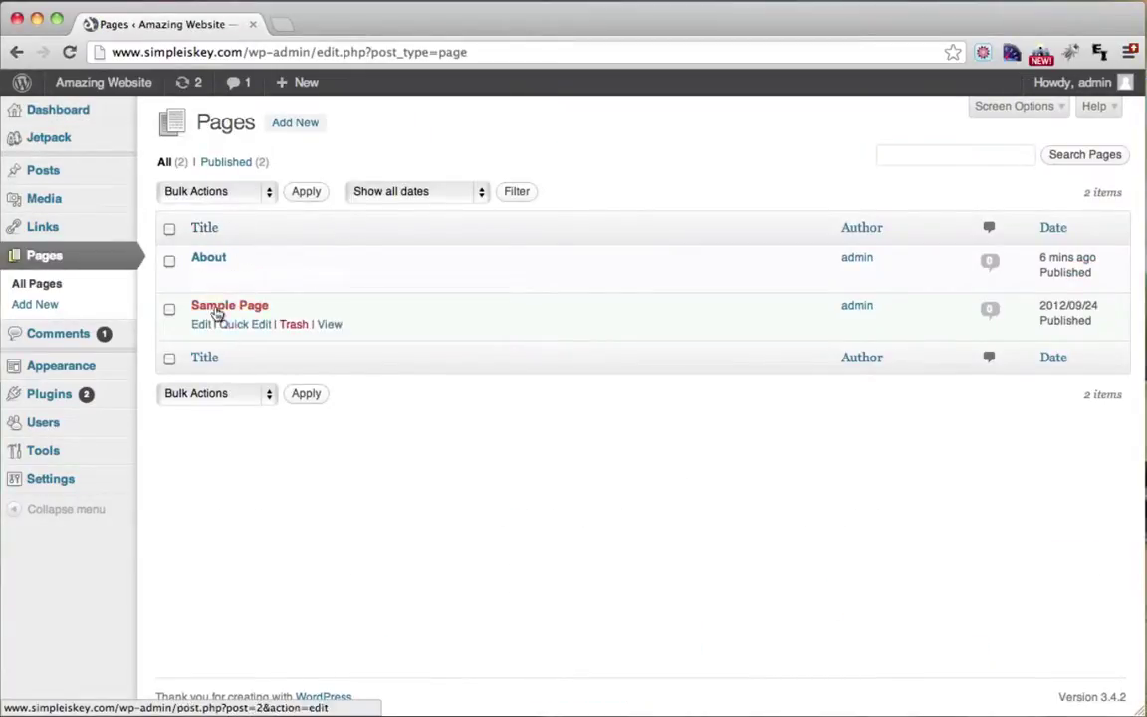
{"action": "mouse_move", "coordinate": [207, 278]}
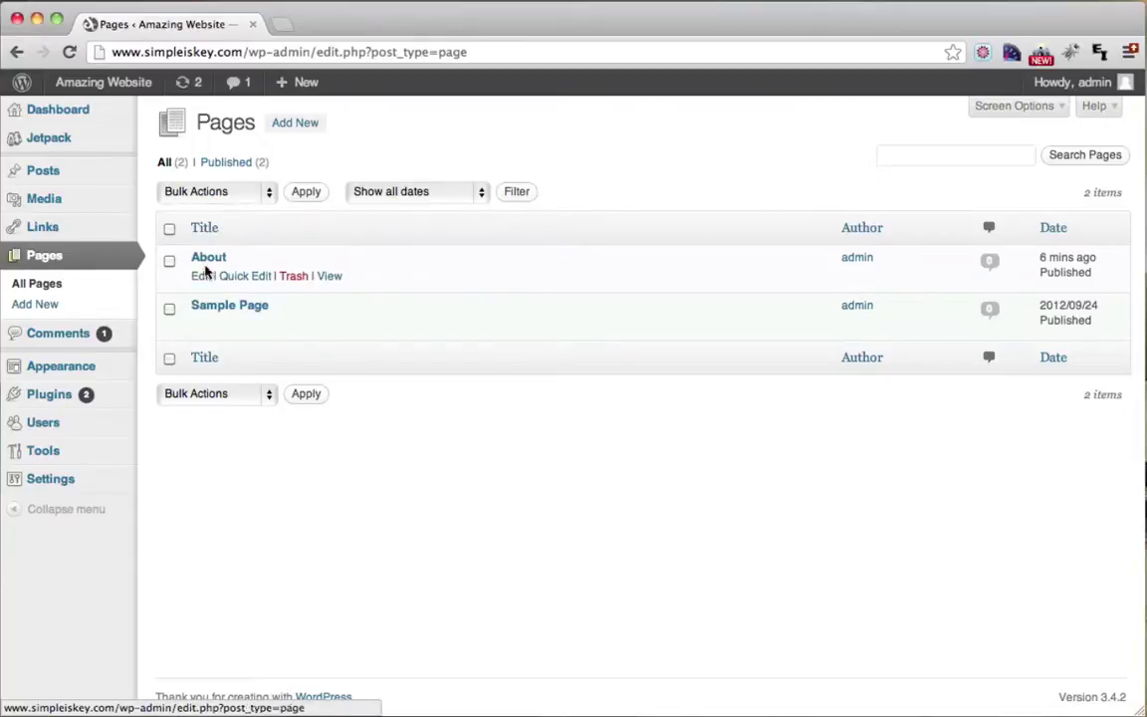
{"action": "left_click", "coordinate": [209, 259]}
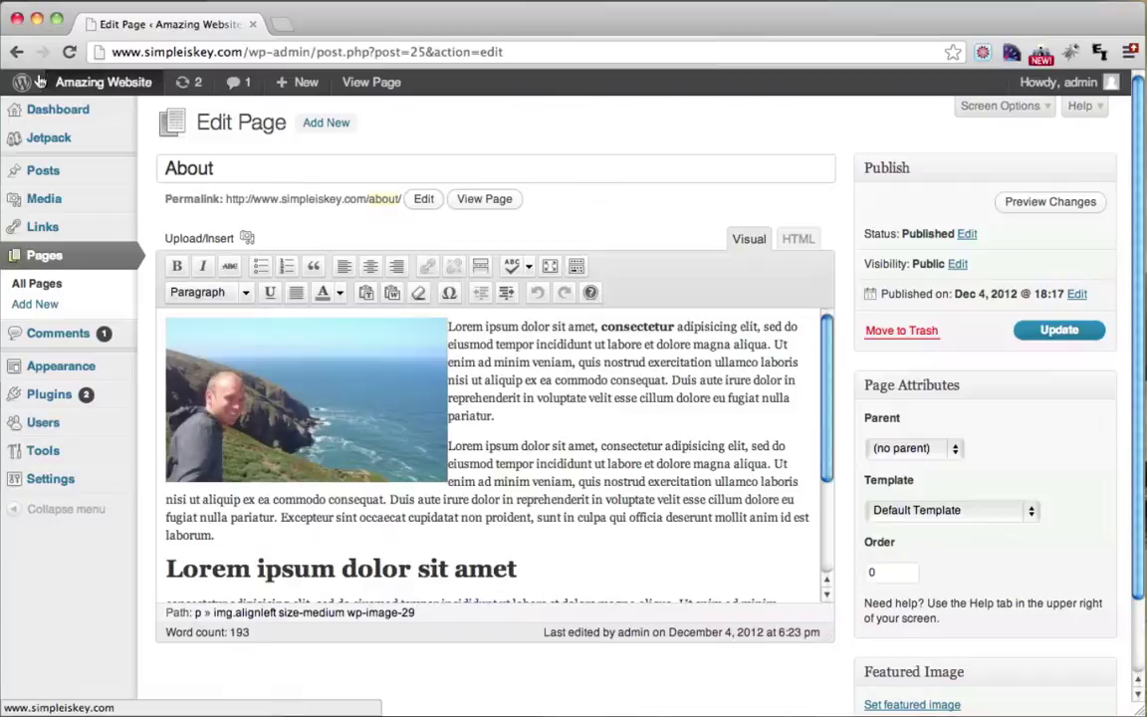
{"action": "left_click", "coordinate": [17, 52]}
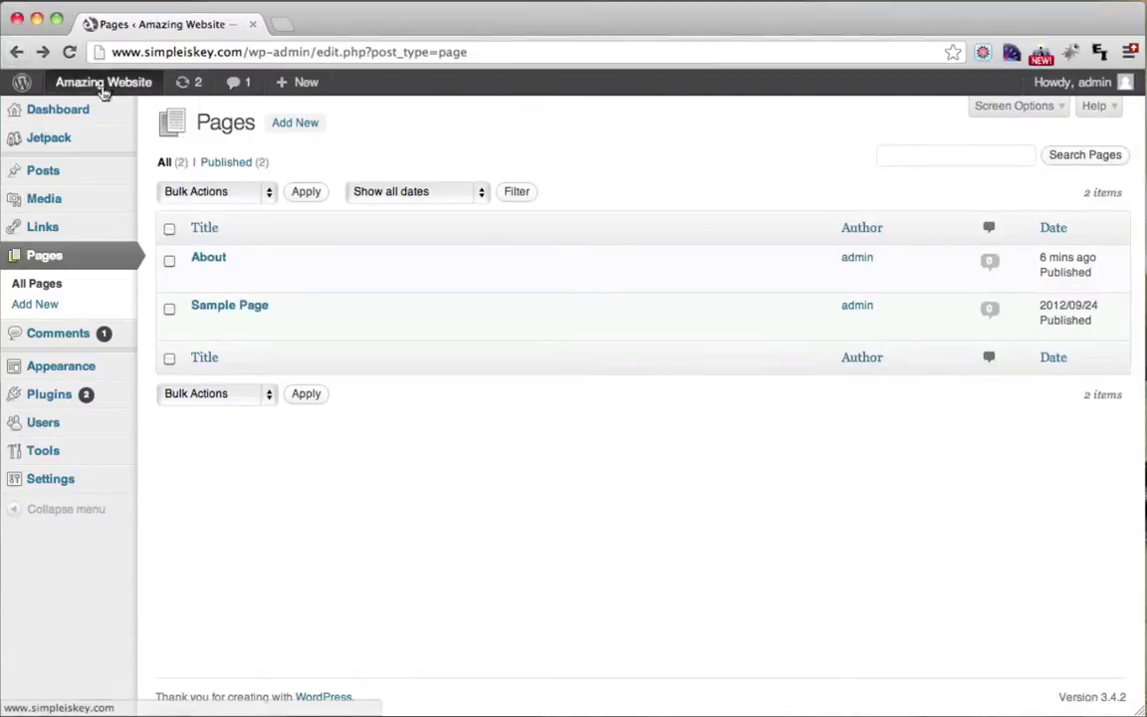
- Visit the live site in a new tab, view the Sample Page, then return to the admin tab
{"action": "left_click", "coordinate": [97, 114], "text": "super"}
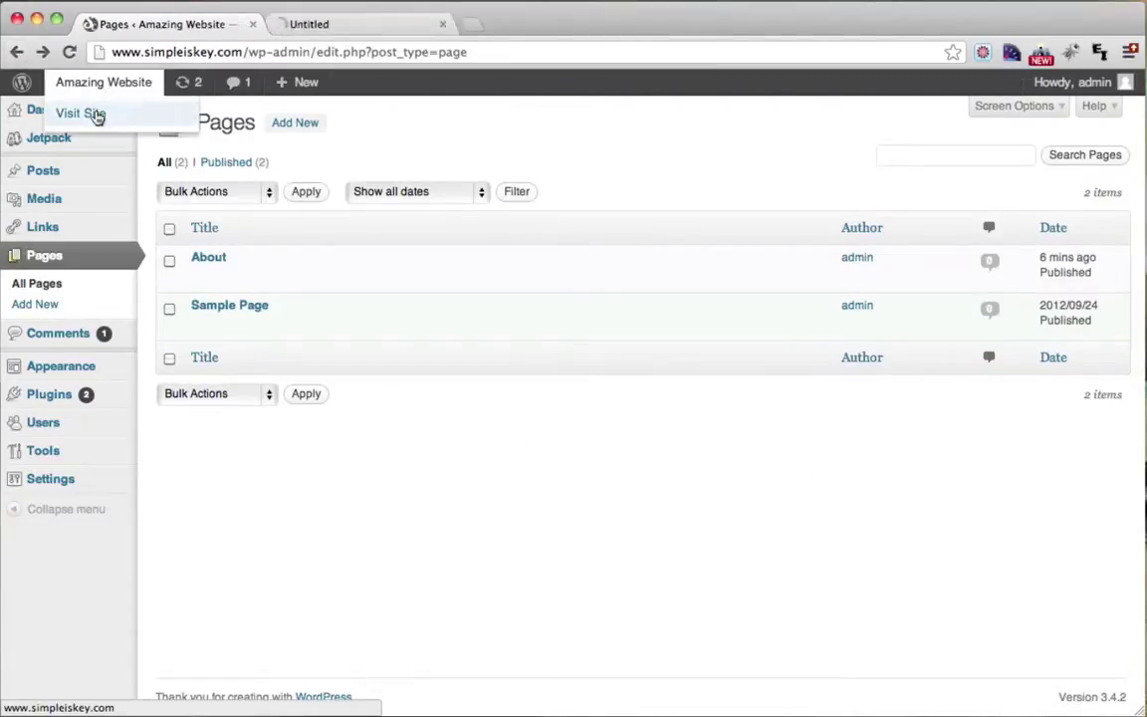
{"action": "left_click", "coordinate": [366, 26]}
{"action": "scroll", "coordinate": [418, 283], "scroll_direction": "down", "scroll_amount": 3}
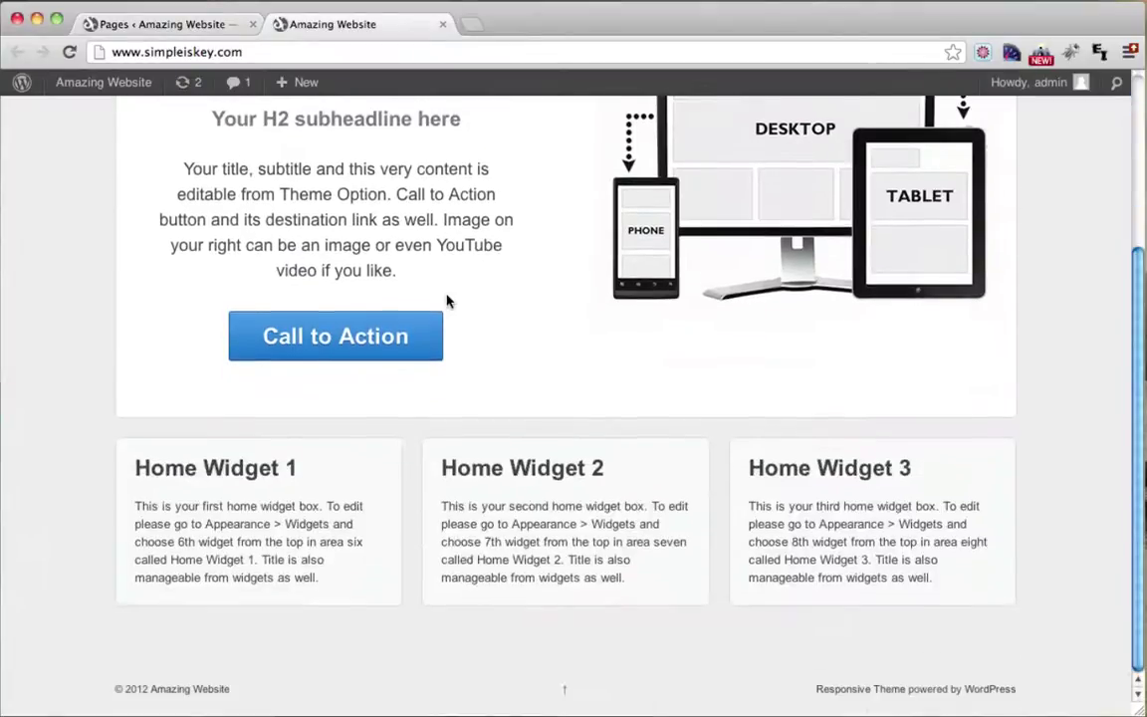
{"action": "scroll", "coordinate": [418, 279], "scroll_direction": "up", "scroll_amount": 3}
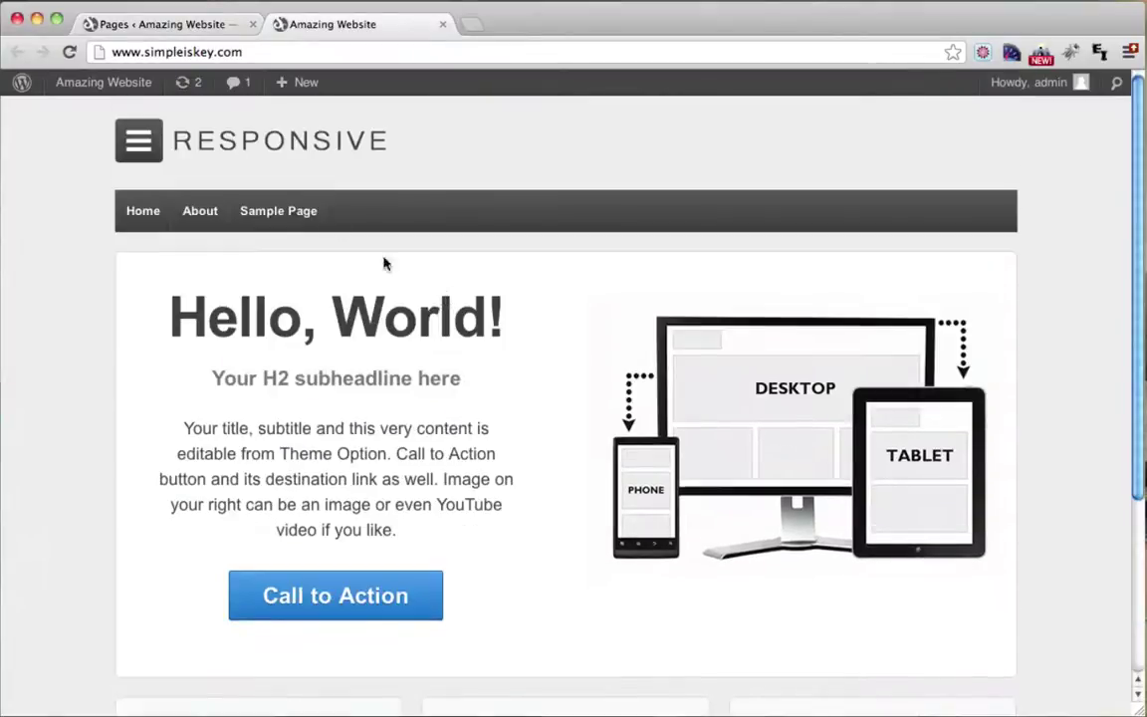
{"action": "left_click", "coordinate": [287, 212]}
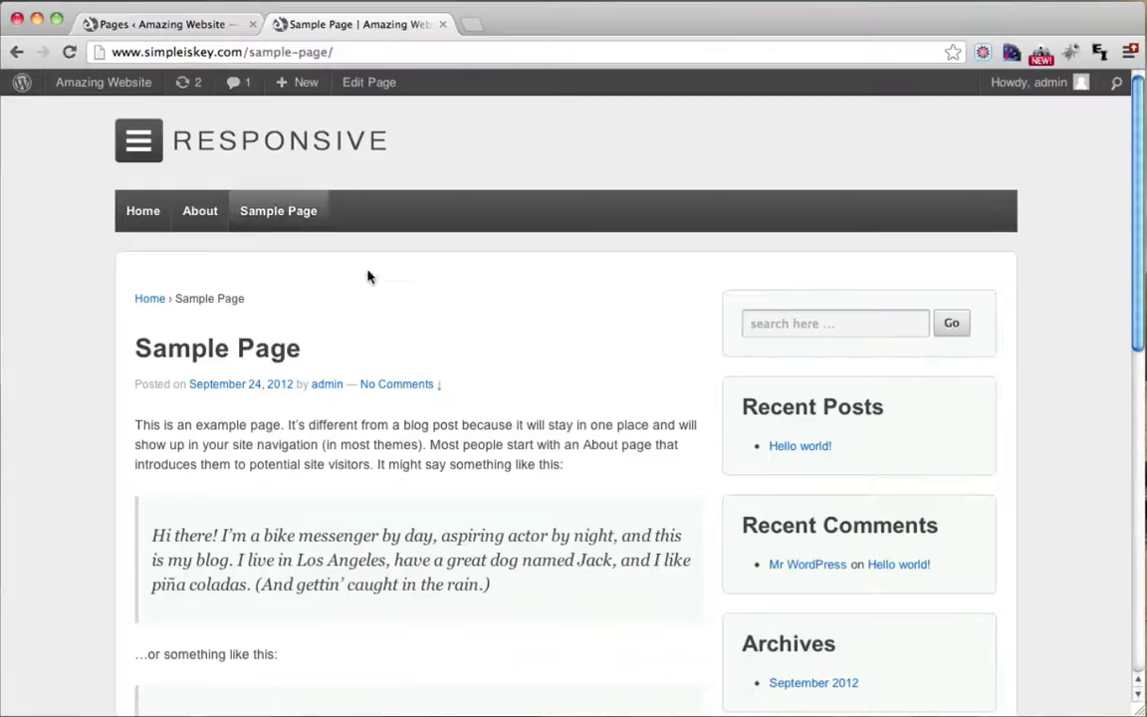
{"action": "scroll", "coordinate": [463, 373], "scroll_direction": "down", "scroll_amount": 4}
{"action": "scroll", "coordinate": [463, 373], "scroll_direction": "up", "scroll_amount": 4}
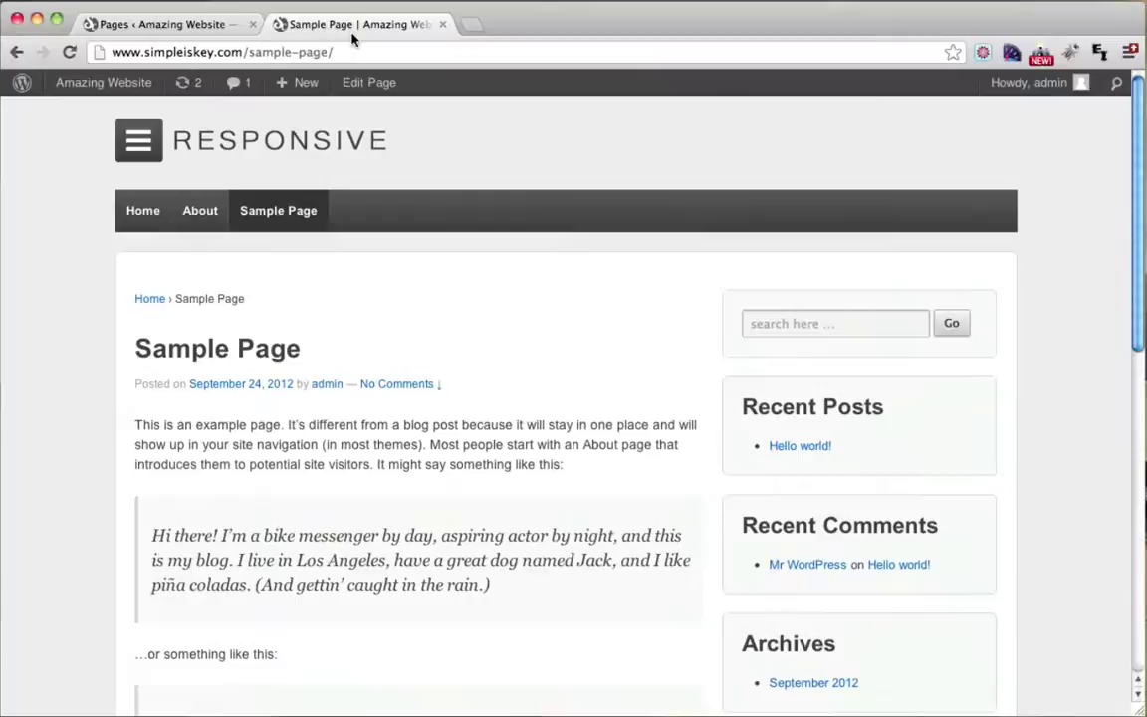
{"action": "left_click", "coordinate": [193, 26]}
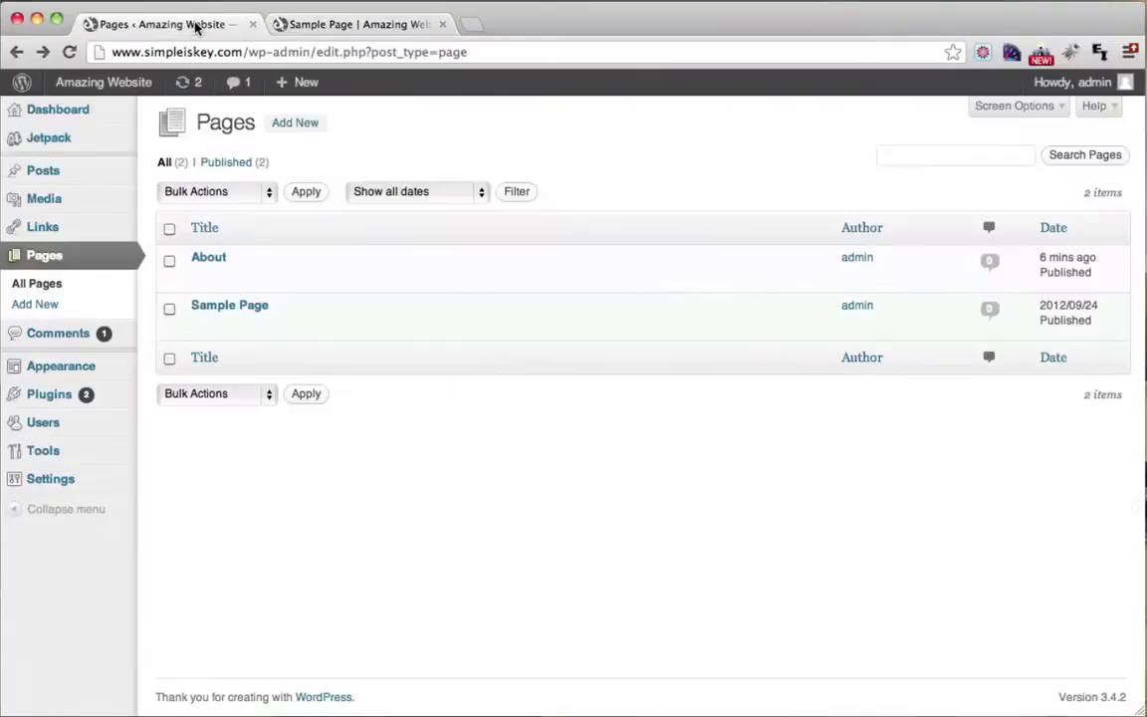
- Trash the Sample Page from Pages > All Pages, then switch to the live Sample Page tab
{"action": "left_click", "coordinate": [60, 111]}
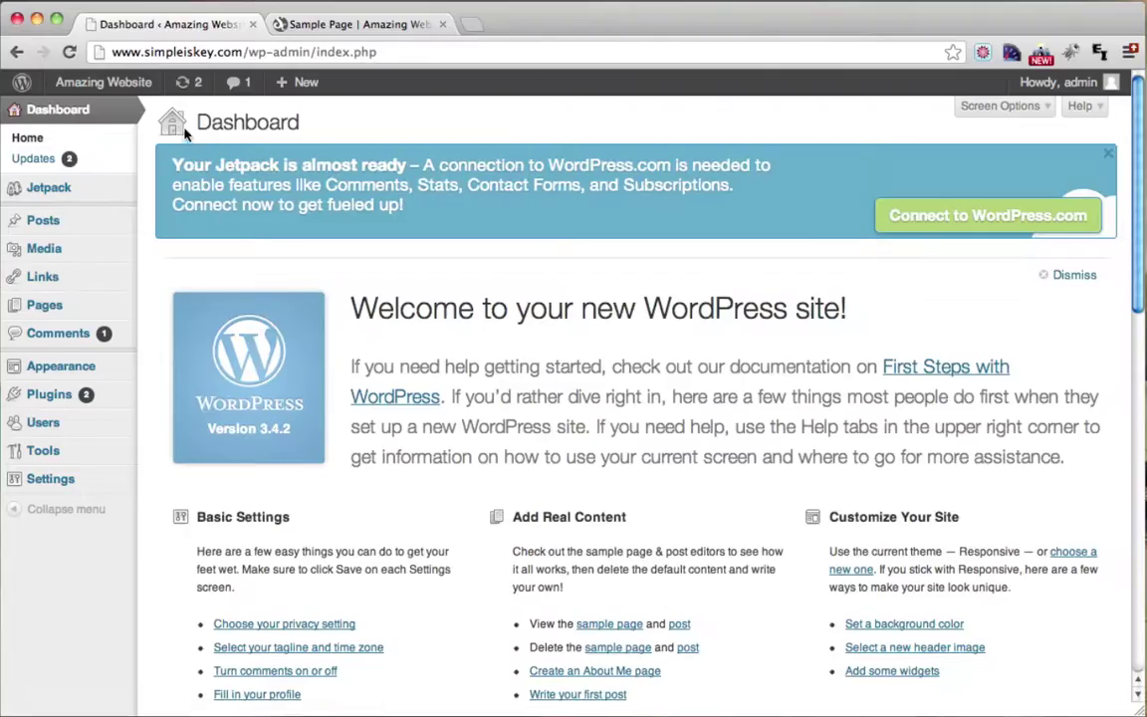
{"action": "left_click", "coordinate": [70, 315]}
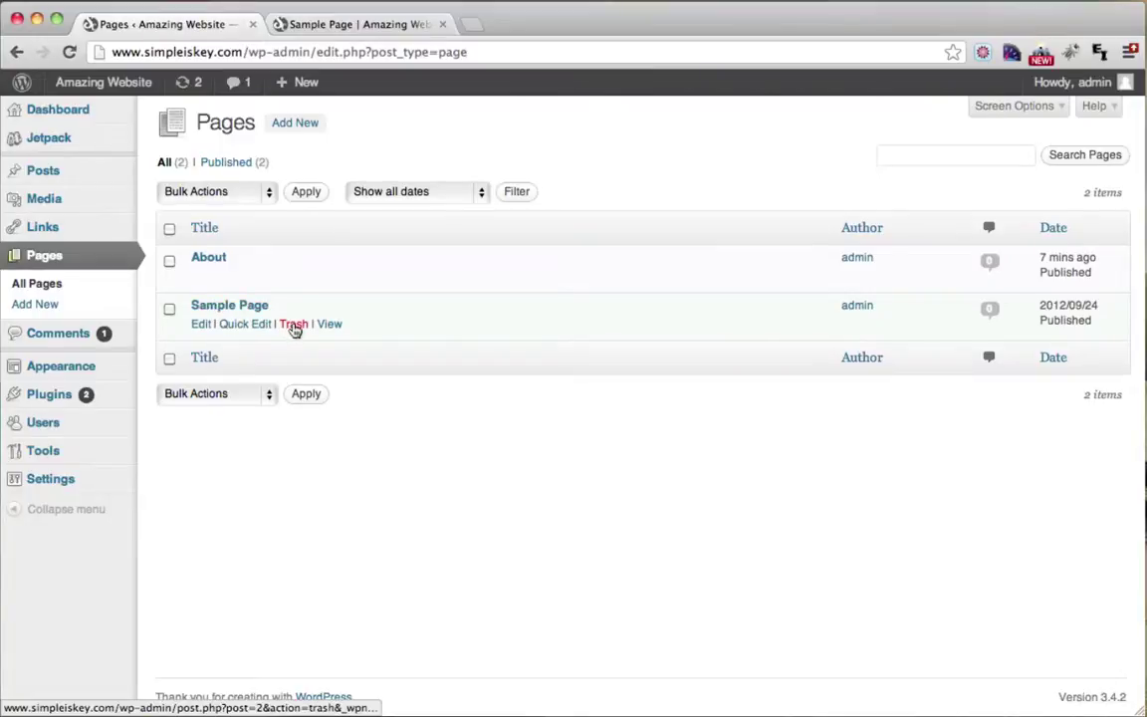
{"action": "left_click", "coordinate": [293, 324]}
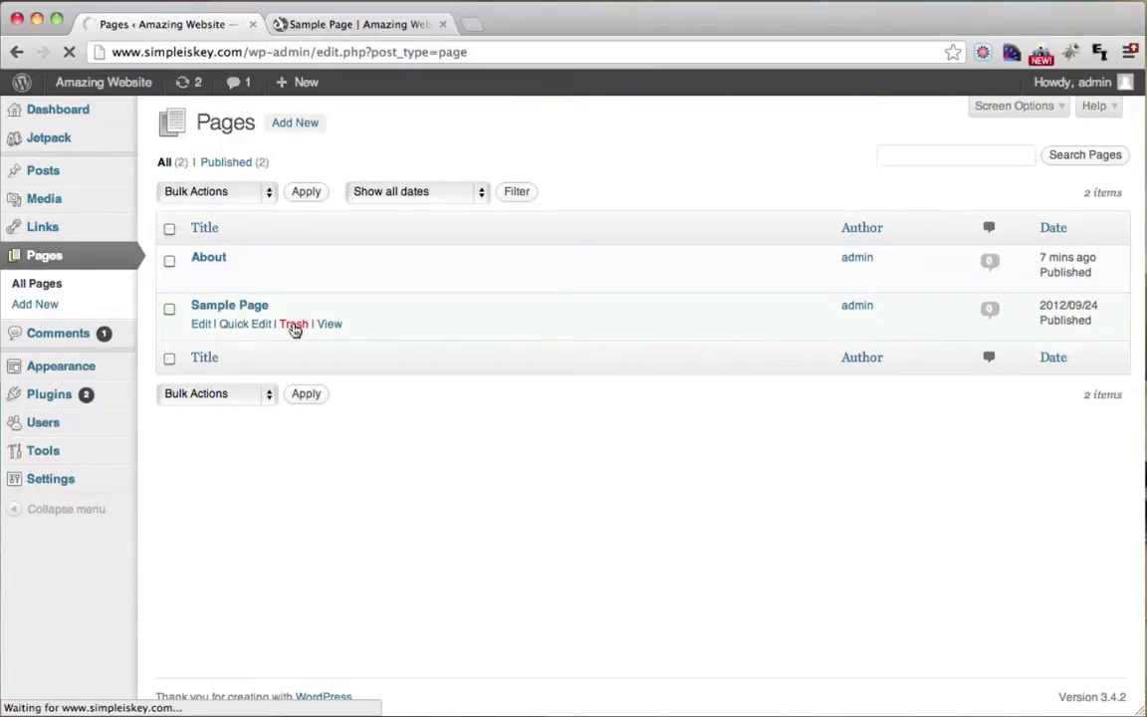
{"action": "left_click", "coordinate": [356, 24]}
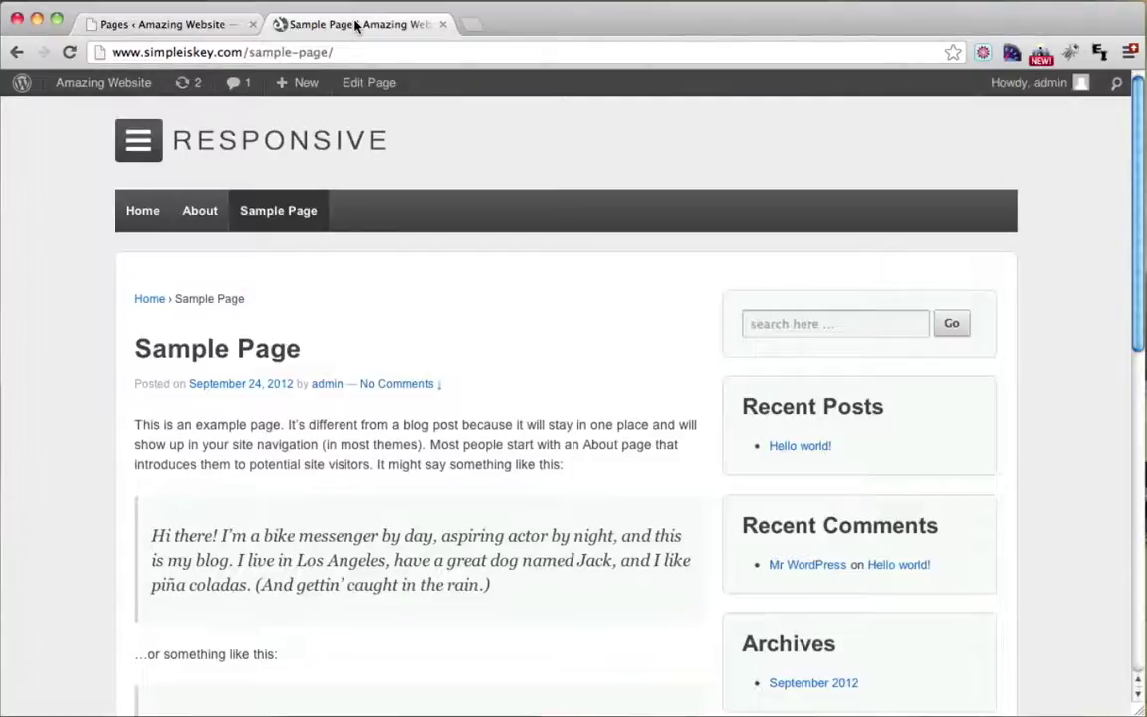
- Load the site's home page to confirm the menu shows only Home and About
{"action": "left_click", "coordinate": [206, 147]}
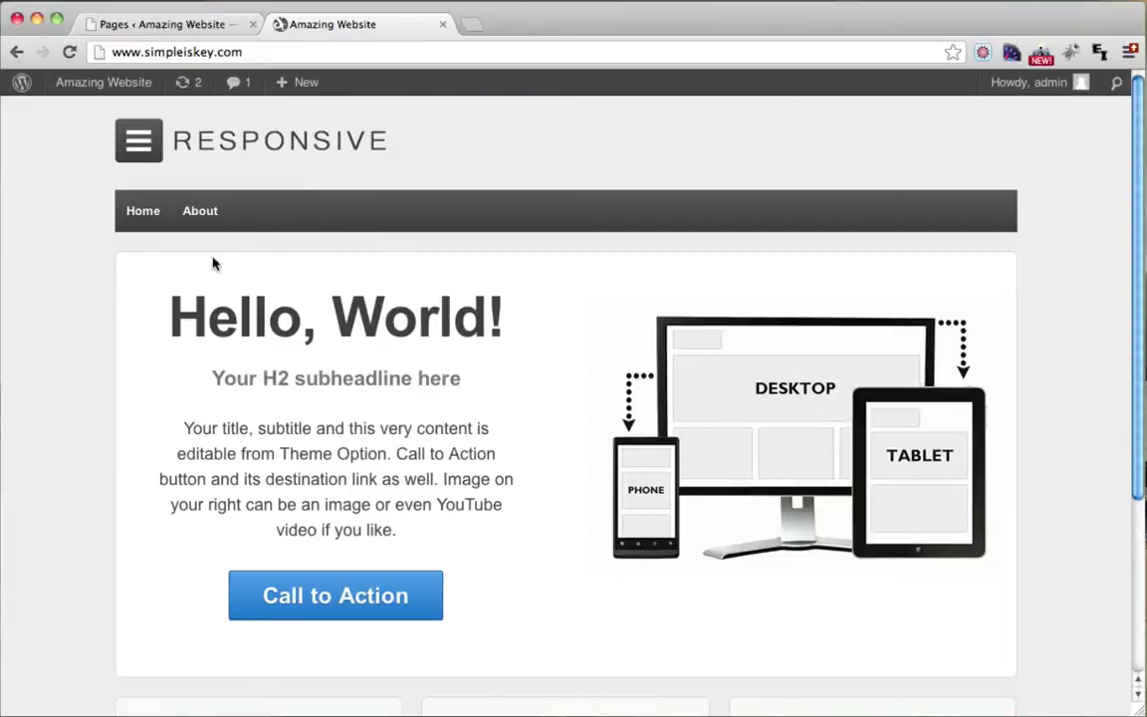
{"action": "left_click", "coordinate": [190, 29]}
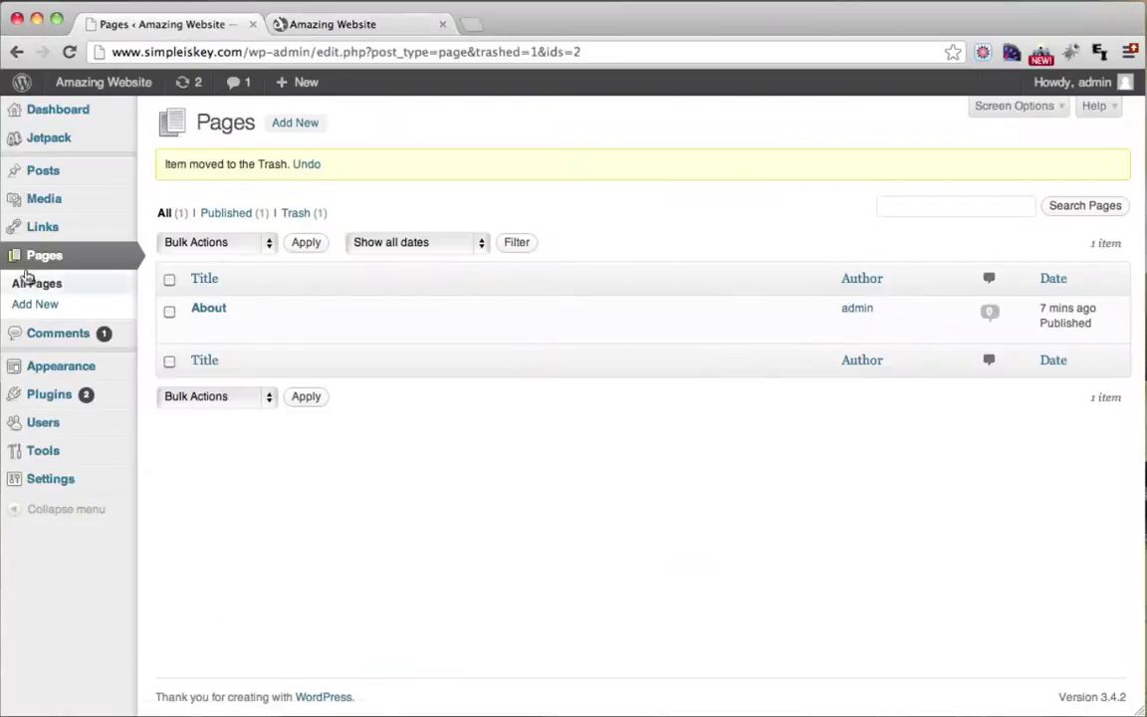